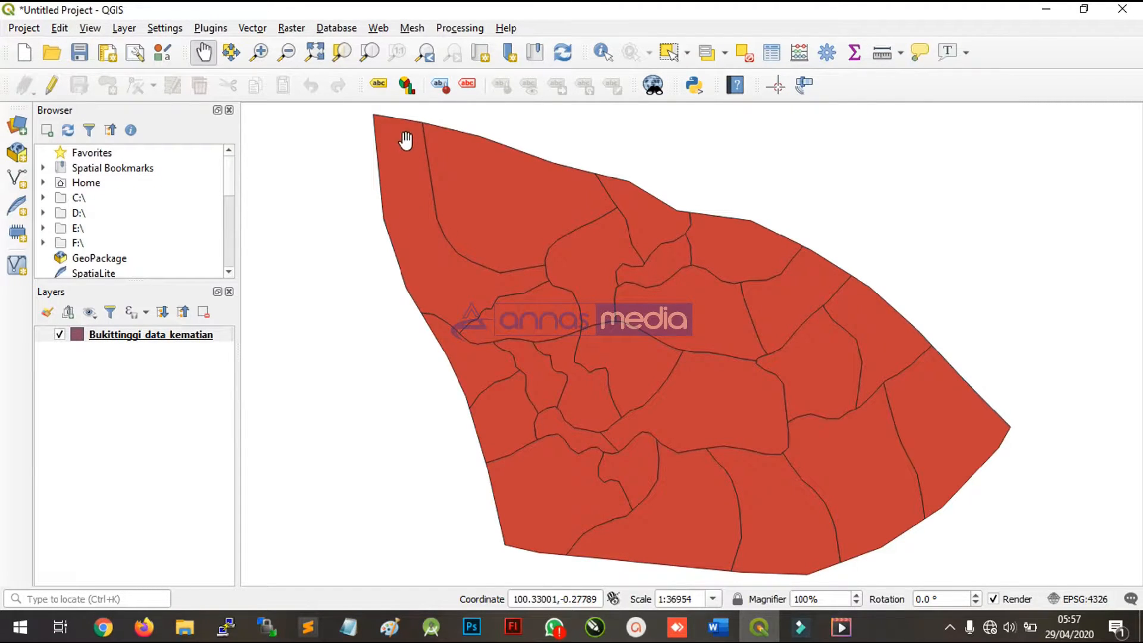
# - Open the Bukittinggi_data_kematian attribute table and examine its records, including the KEMATIAN, JUMLAH_PDD and PERSENTASE columns
pyautogui.click(772, 52)
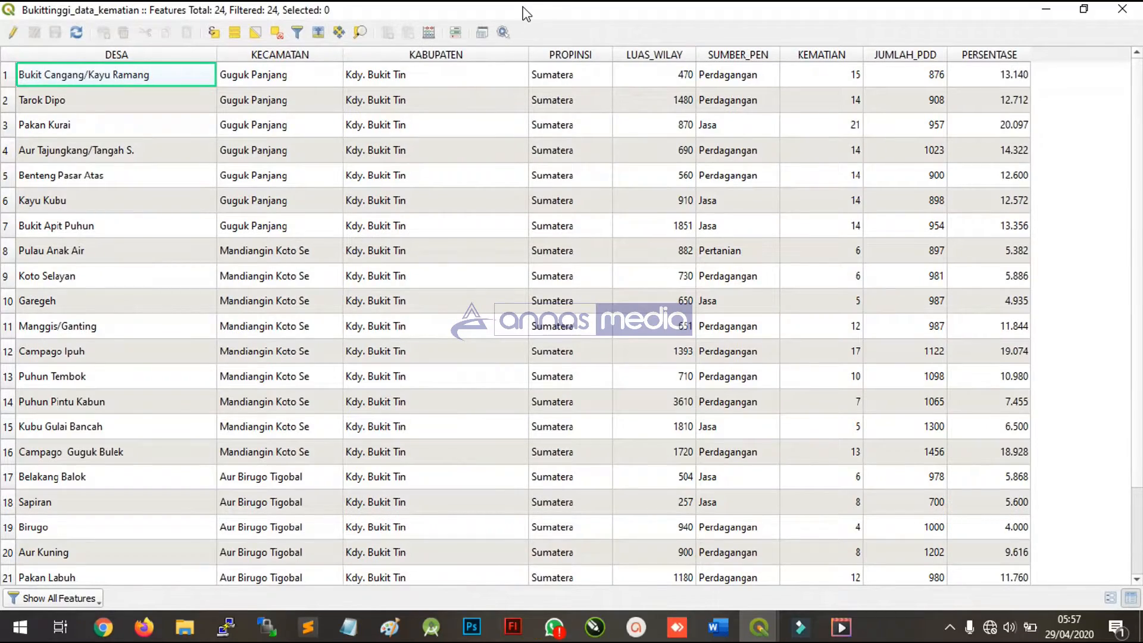
pyautogui.moveTo(524, 13); pyautogui.dragTo(692, 144)
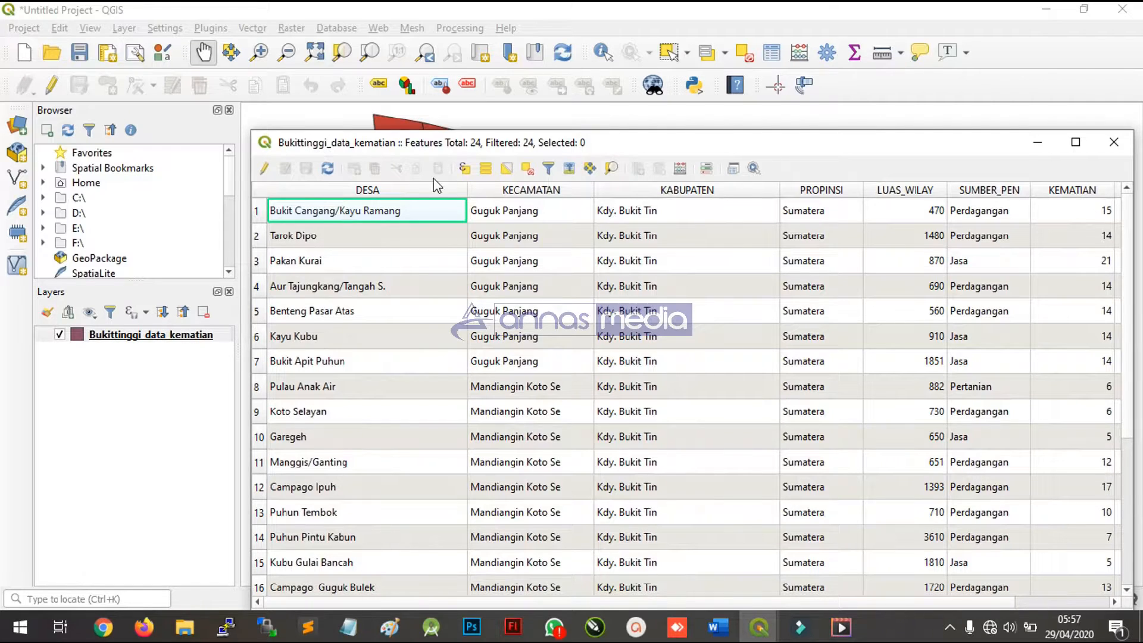
pyautogui.moveTo(673, 146); pyautogui.dragTo(574, 99)
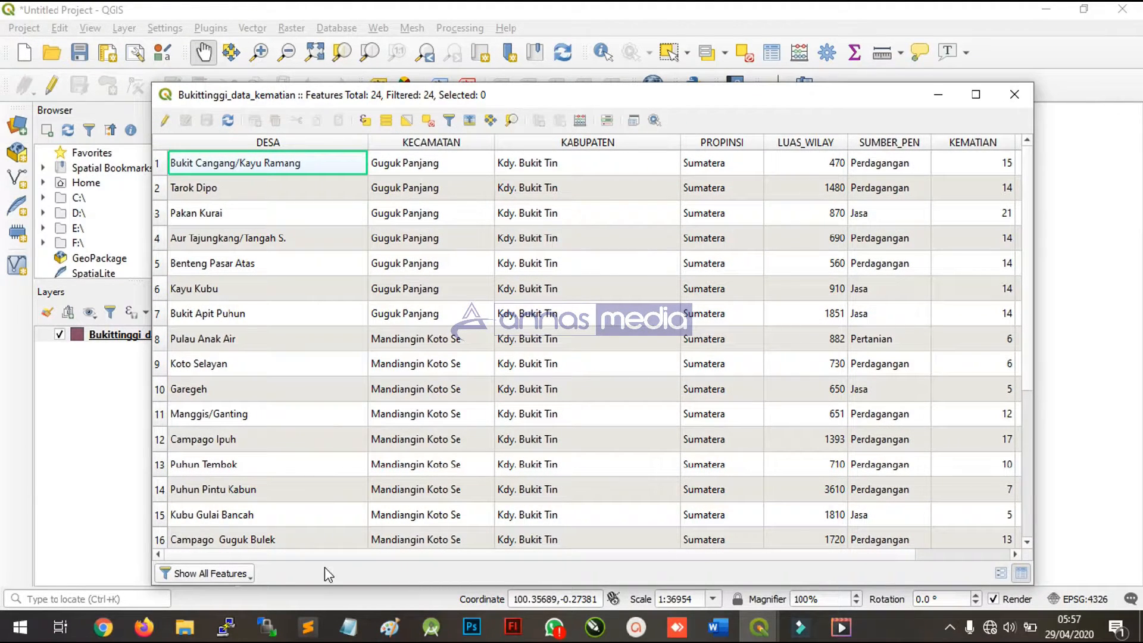
pyautogui.moveTo(375, 555); pyautogui.dragTo(480, 554)
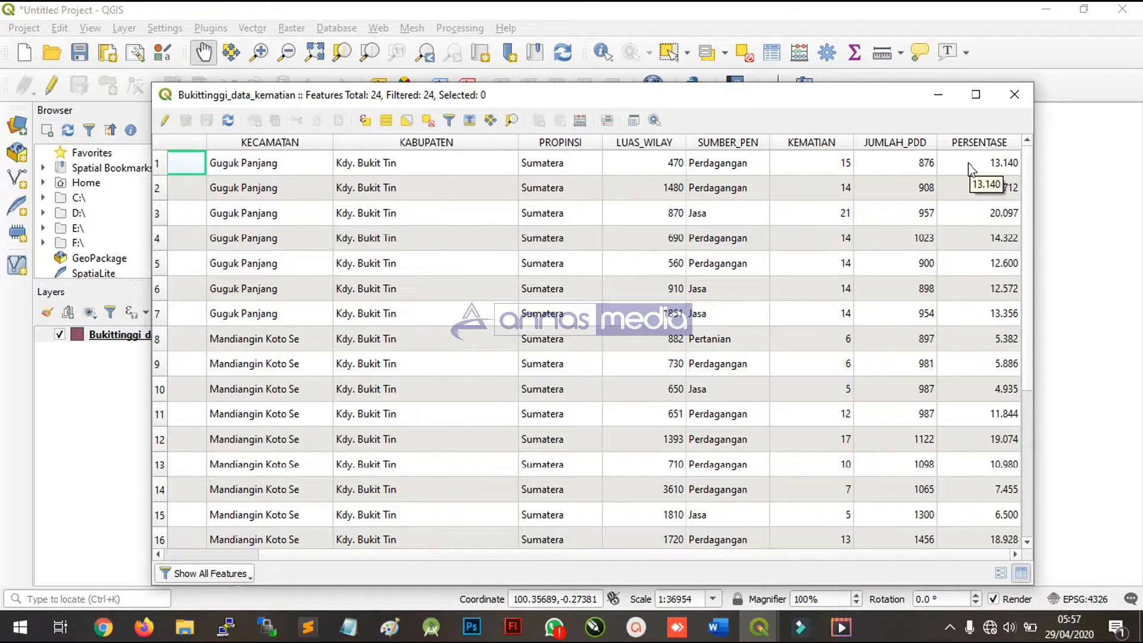
pyautogui.scroll(-1, 979, 303)
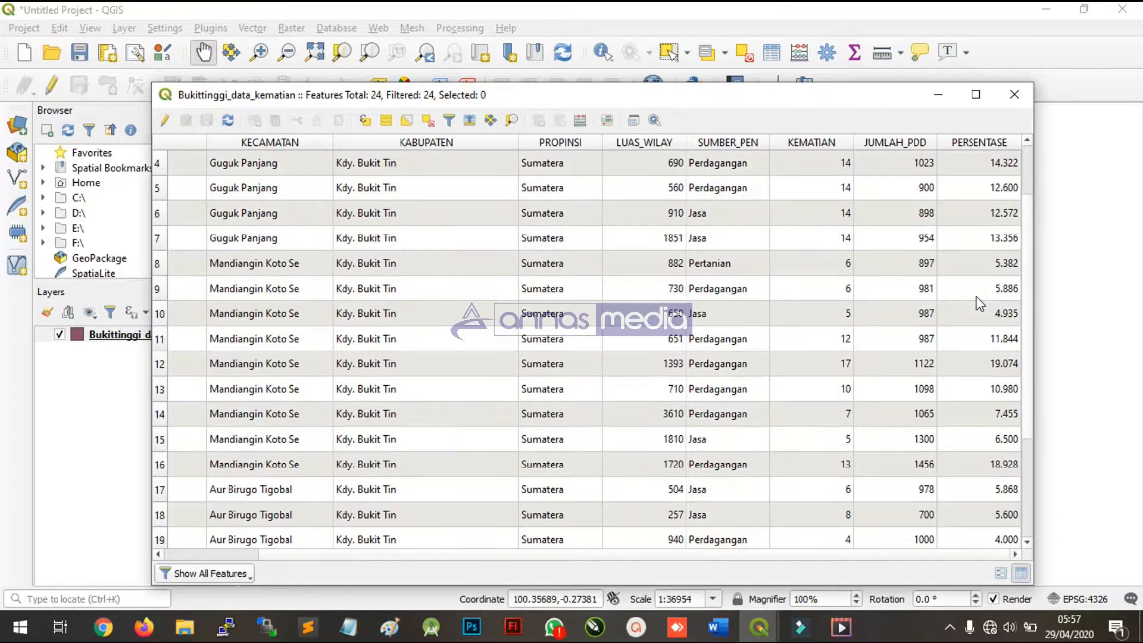
pyautogui.scroll(-2, 980, 303)
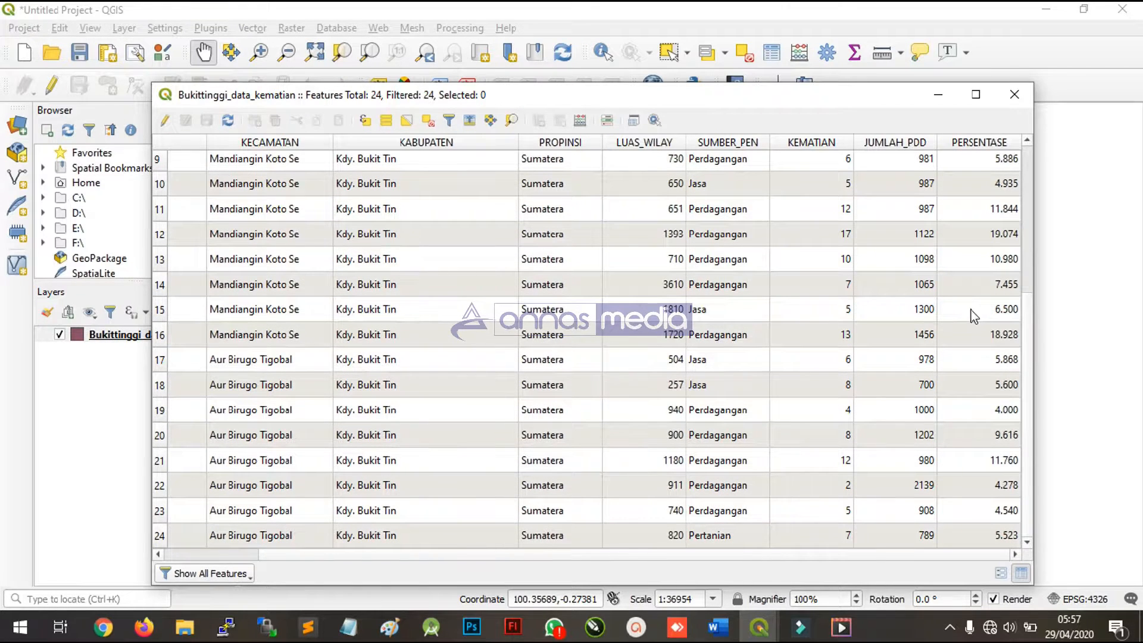
pyautogui.scroll(1, 880, 262)
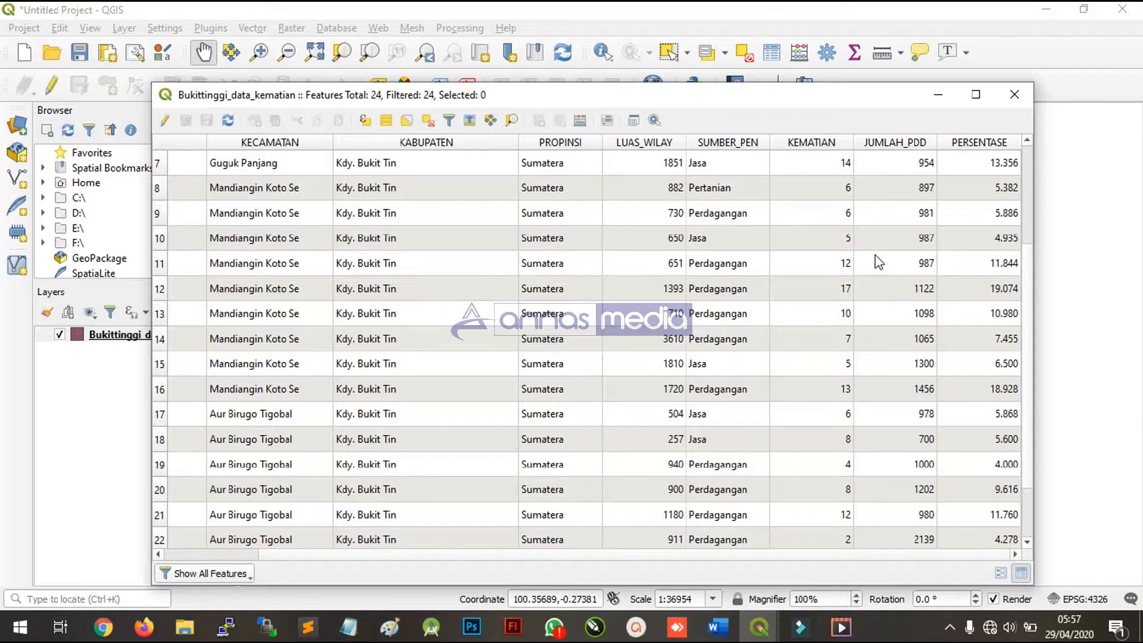
pyautogui.scroll(1, 879, 262)
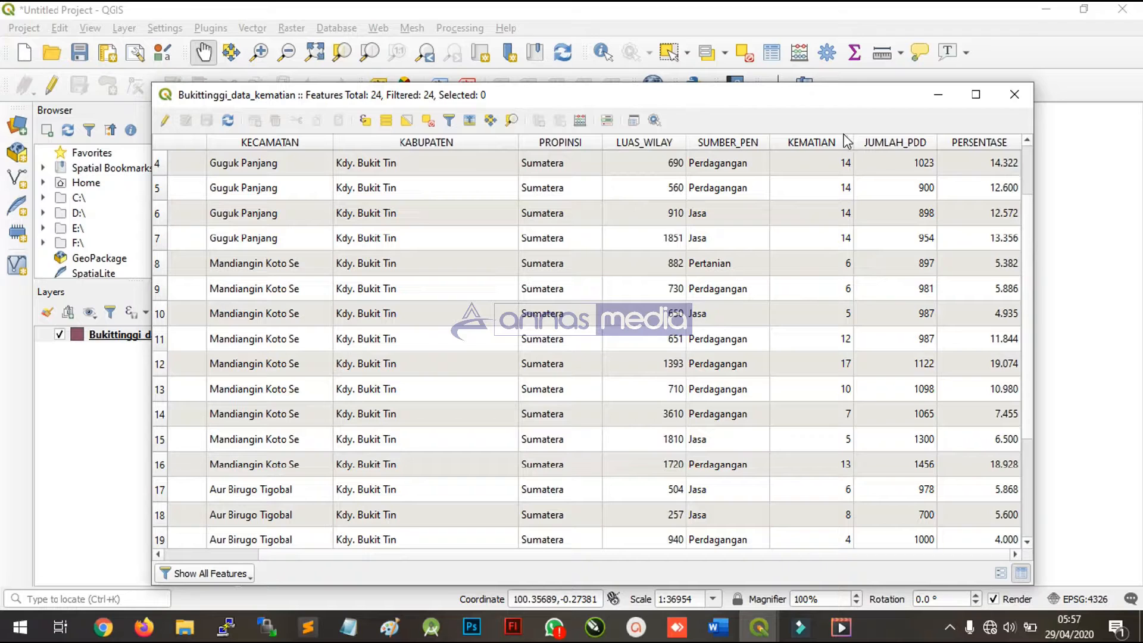
pyautogui.moveTo(776, 96); pyautogui.dragTo(777, 293)
pyautogui.click(656, 163)
pyautogui.moveTo(571, 208); pyautogui.dragTo(607, 389)
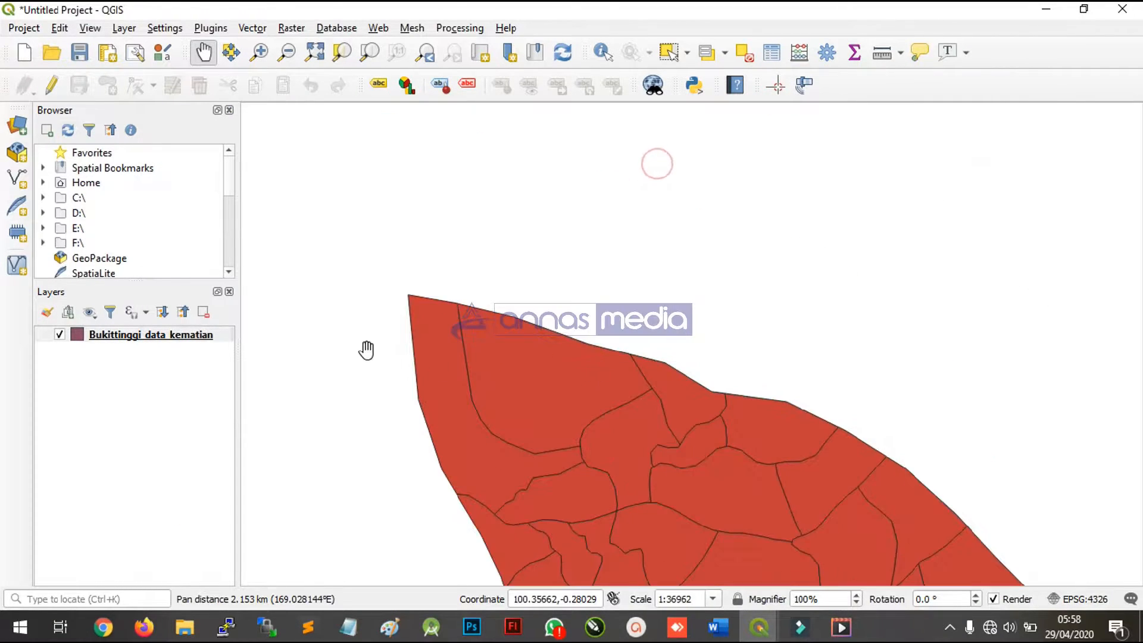
pyautogui.click(313, 55)
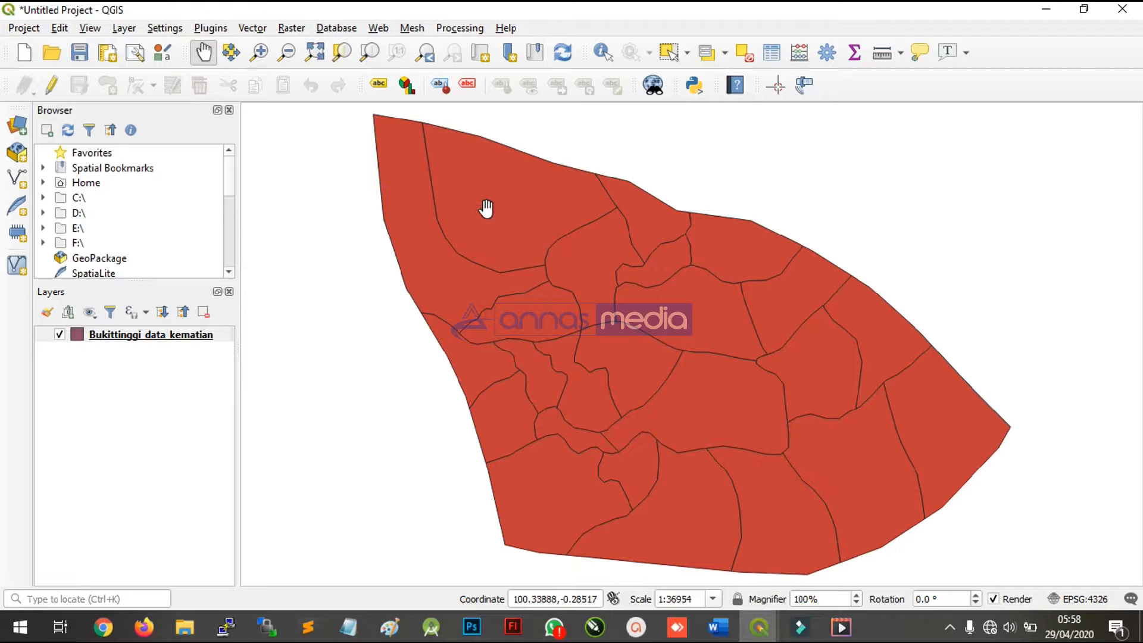
pyautogui.press('ctrl')
pyautogui.press('ctrl')
pyautogui.press('ctrl')
pyautogui.press('ctrl')
# - Bring the Bukittinggi_data_kematian attribute table back to the front and close it
pyautogui.click(759, 636)
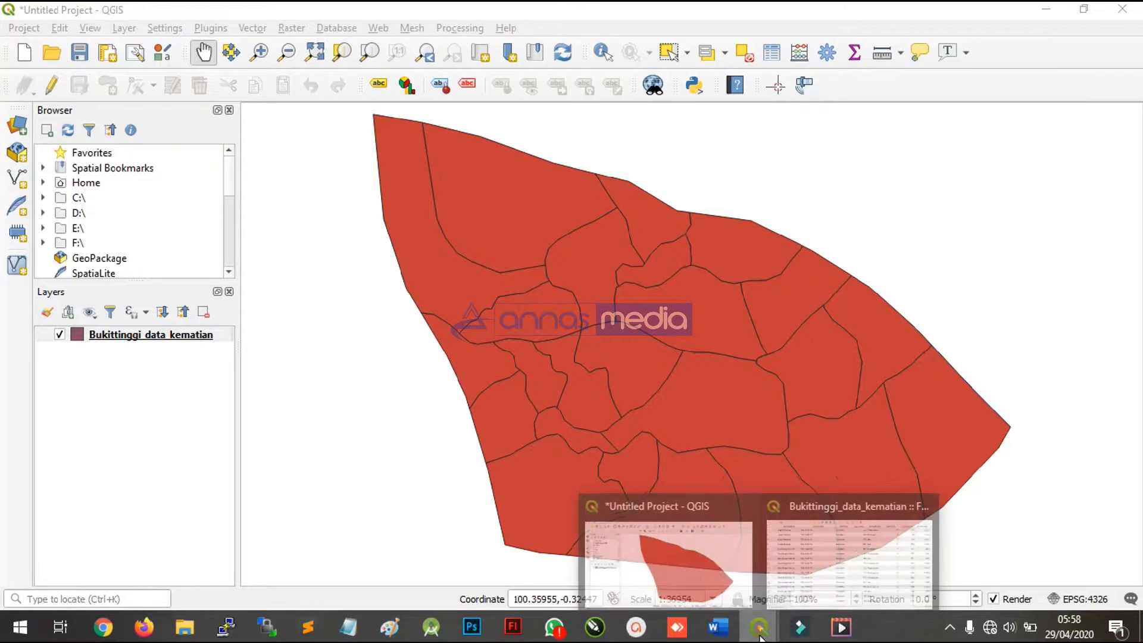
pyautogui.click(801, 554)
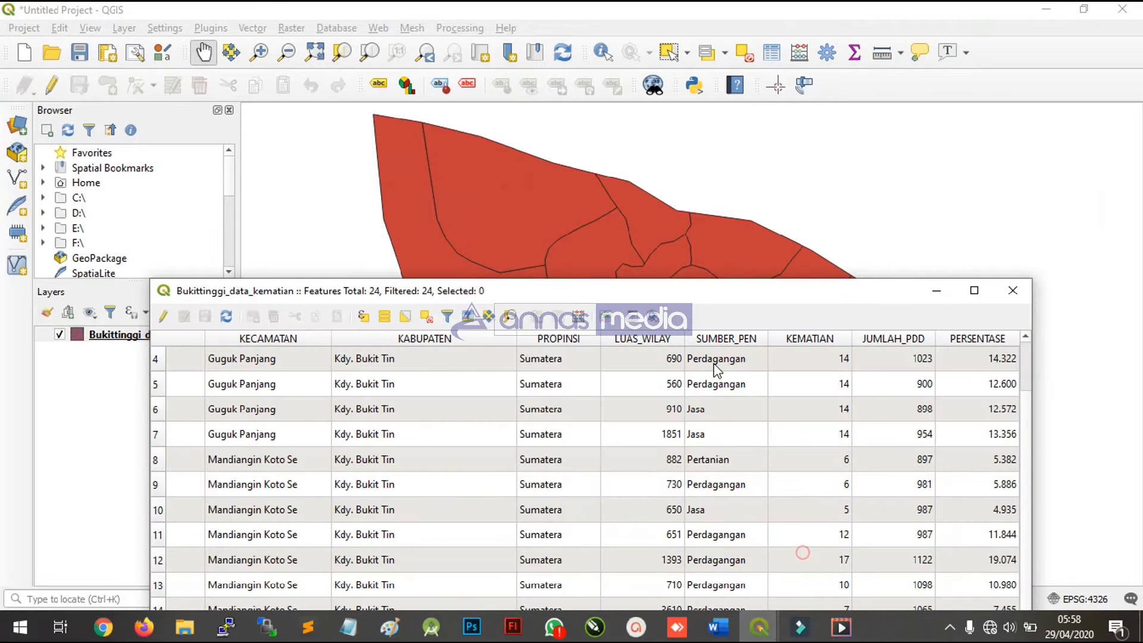
pyautogui.click(1012, 291)
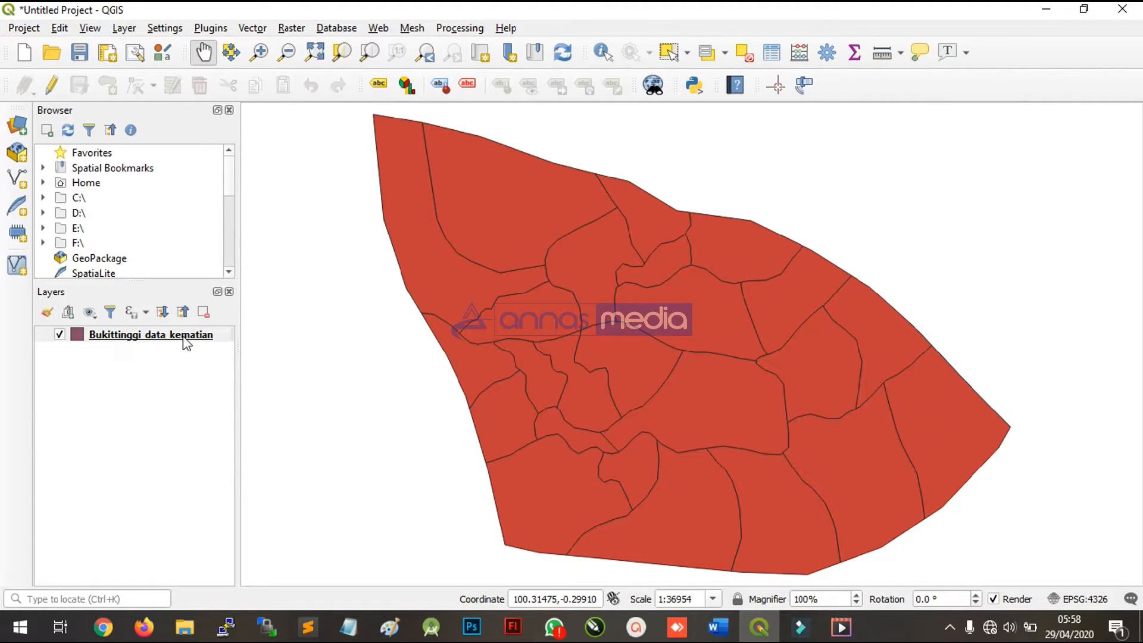
# - Open the properties of the Bukittinggi_data_kematian layer and show its Symbology settings
pyautogui.click(227, 335)
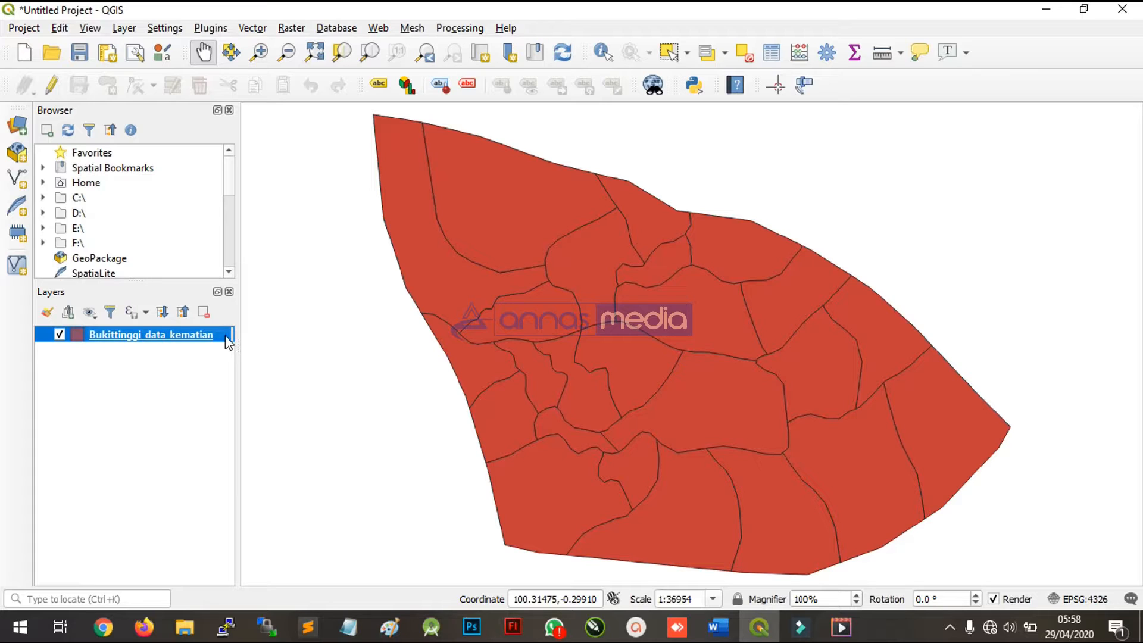
pyautogui.rightClick(228, 342)
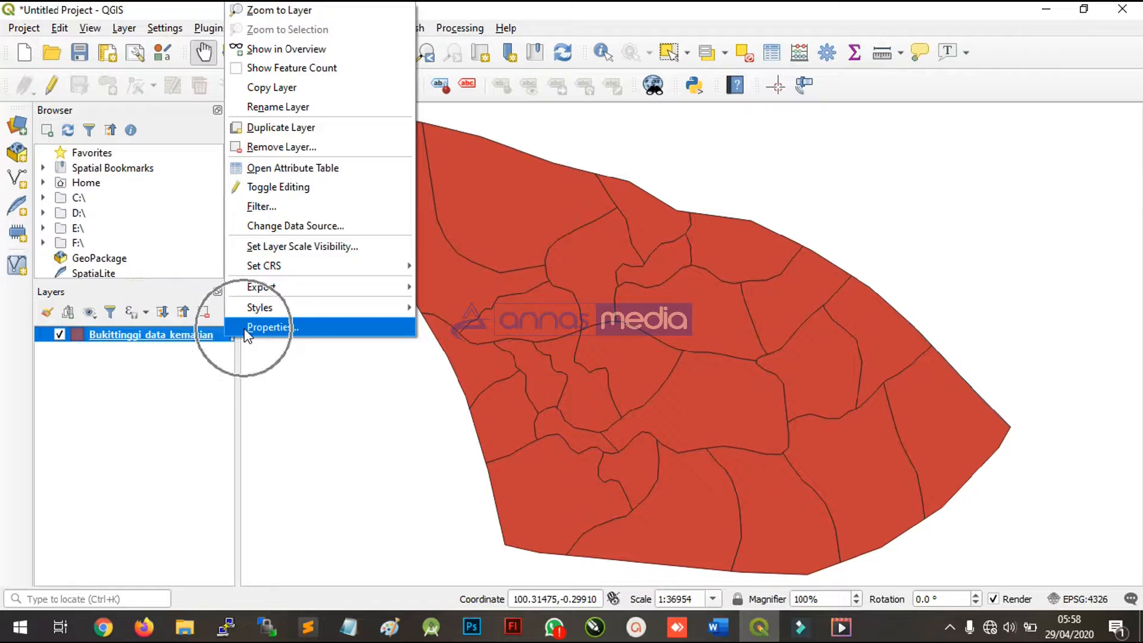
pyautogui.click(248, 335)
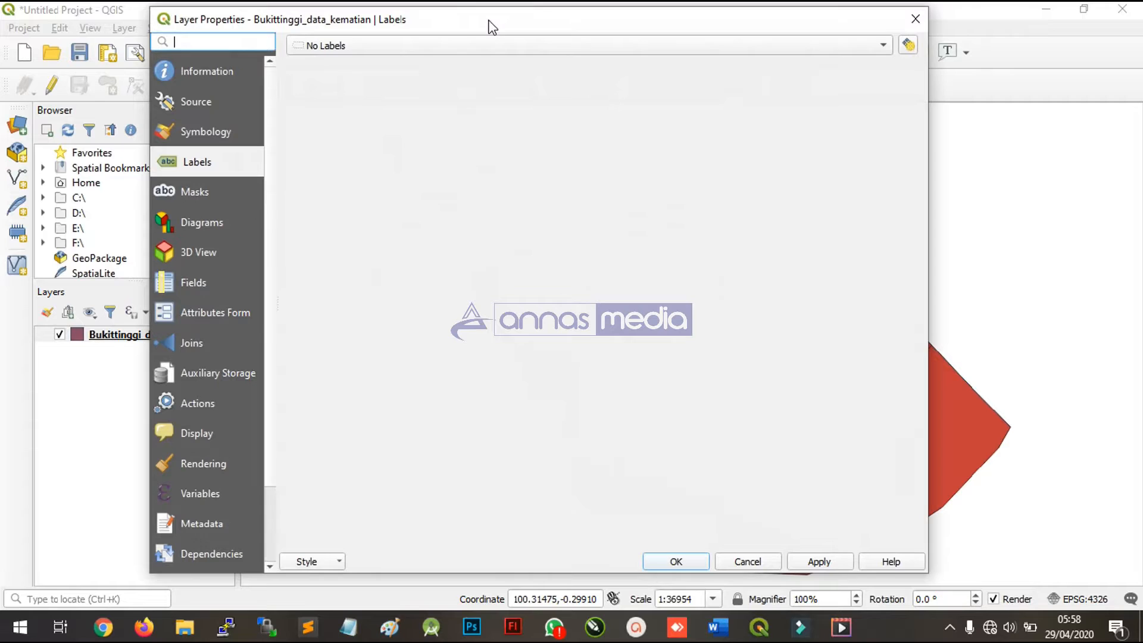
pyautogui.moveTo(487, 26); pyautogui.dragTo(940, 27)
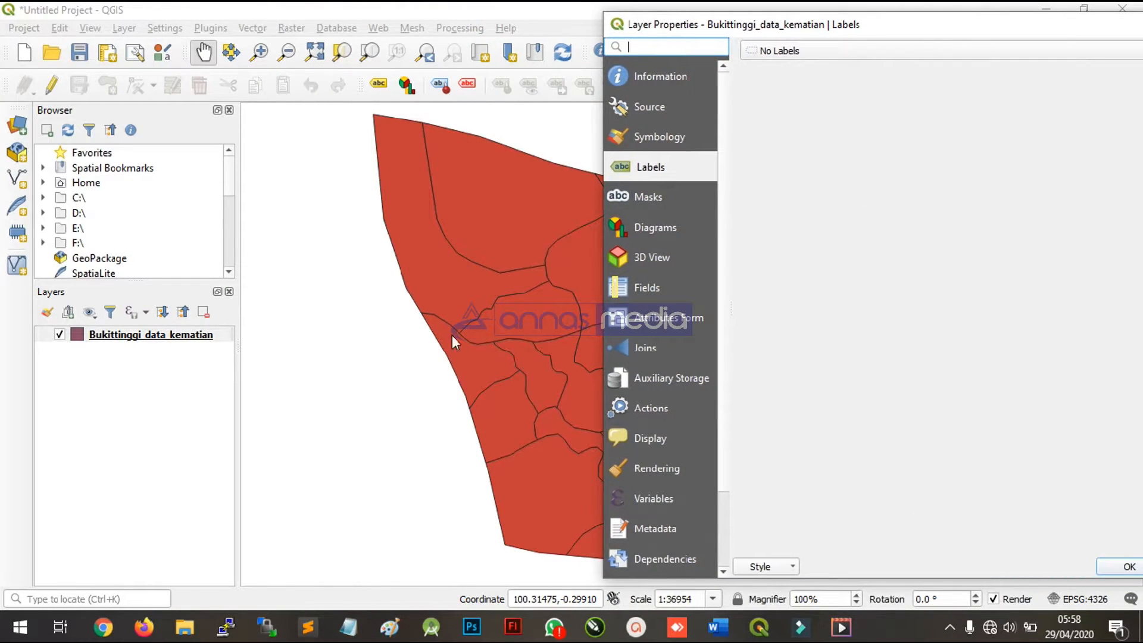
pyautogui.moveTo(753, 23); pyautogui.dragTo(481, 356)
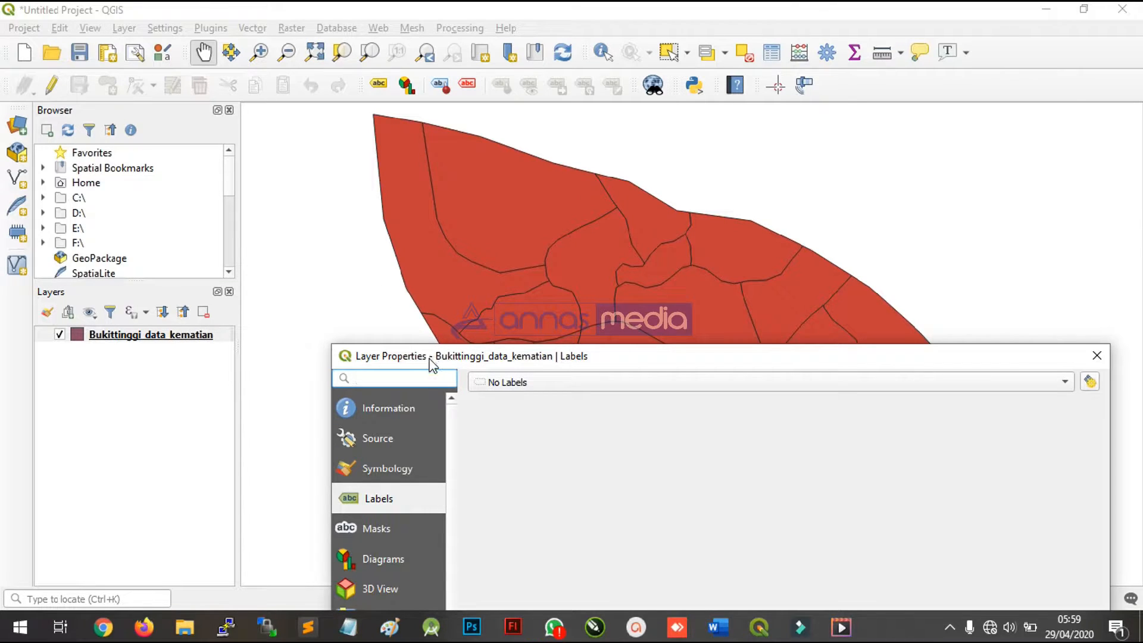
pyautogui.moveTo(429, 363); pyautogui.dragTo(395, 484)
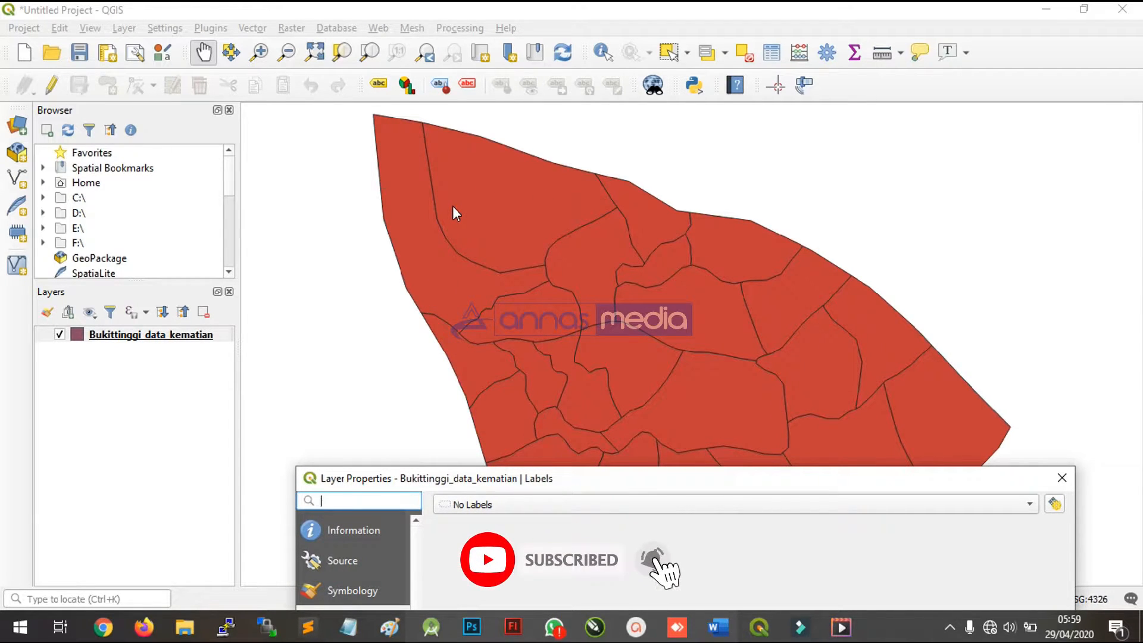
pyautogui.moveTo(535, 479); pyautogui.dragTo(679, 71)
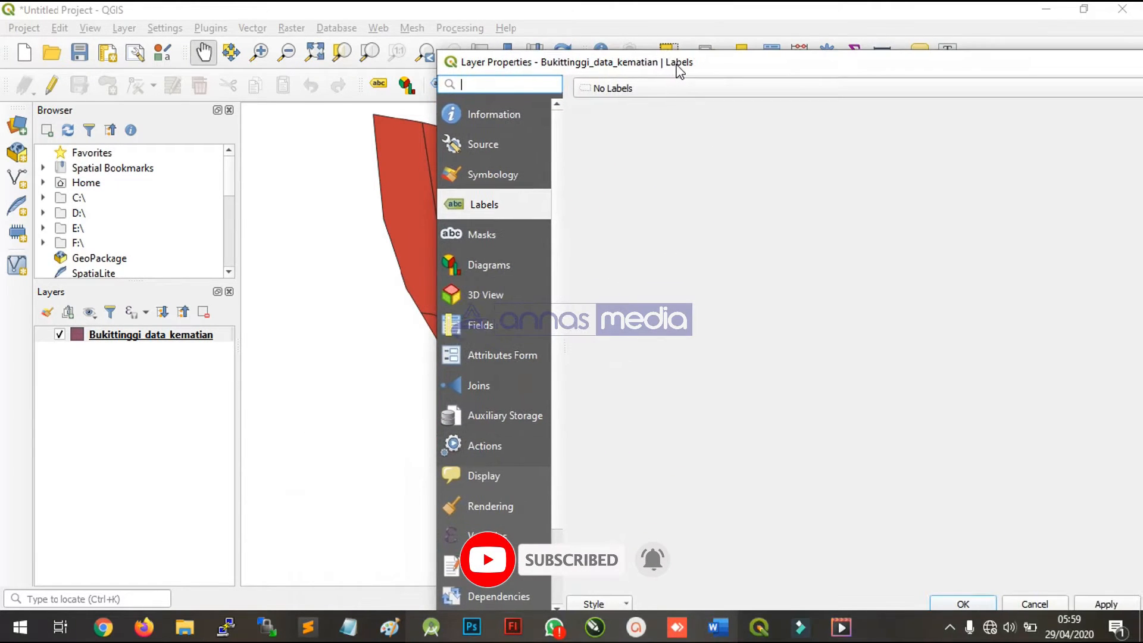
pyautogui.click(495, 174)
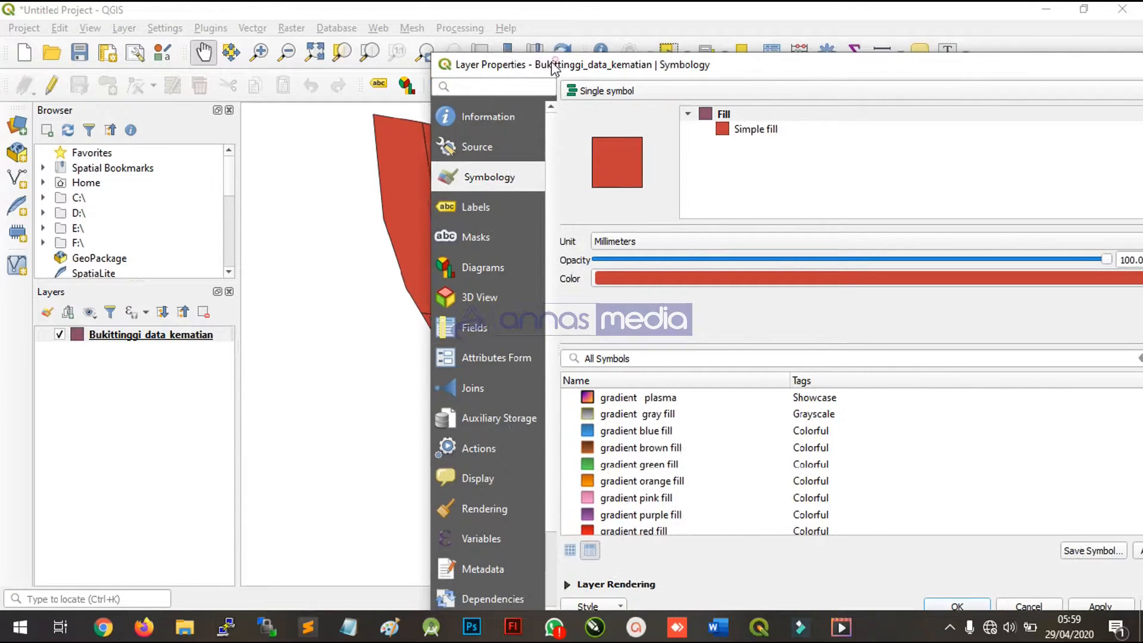
pyautogui.moveTo(560, 63); pyautogui.dragTo(370, 16)
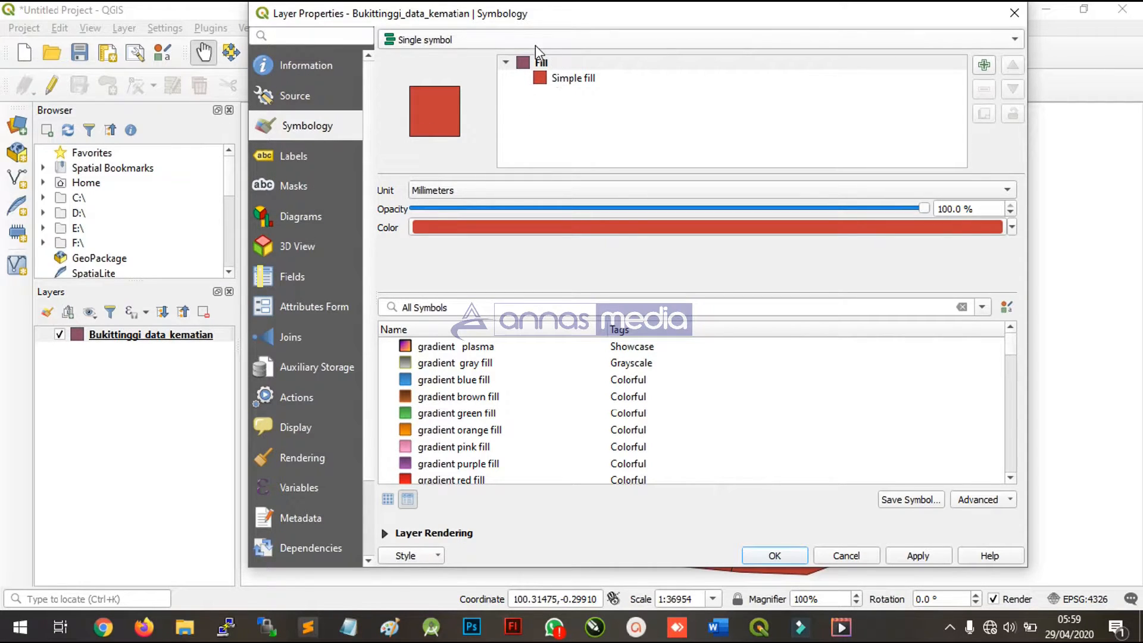
# - Set the layer's symbology to Categorized, using the DESA field as the value
pyautogui.click(484, 47)
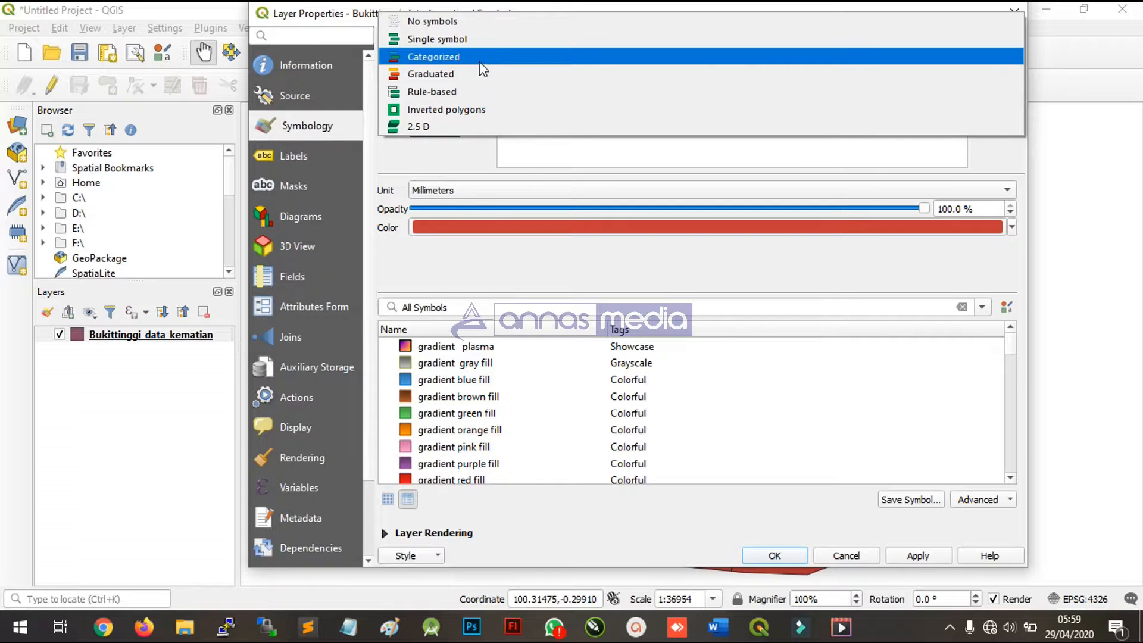
pyautogui.click(480, 62)
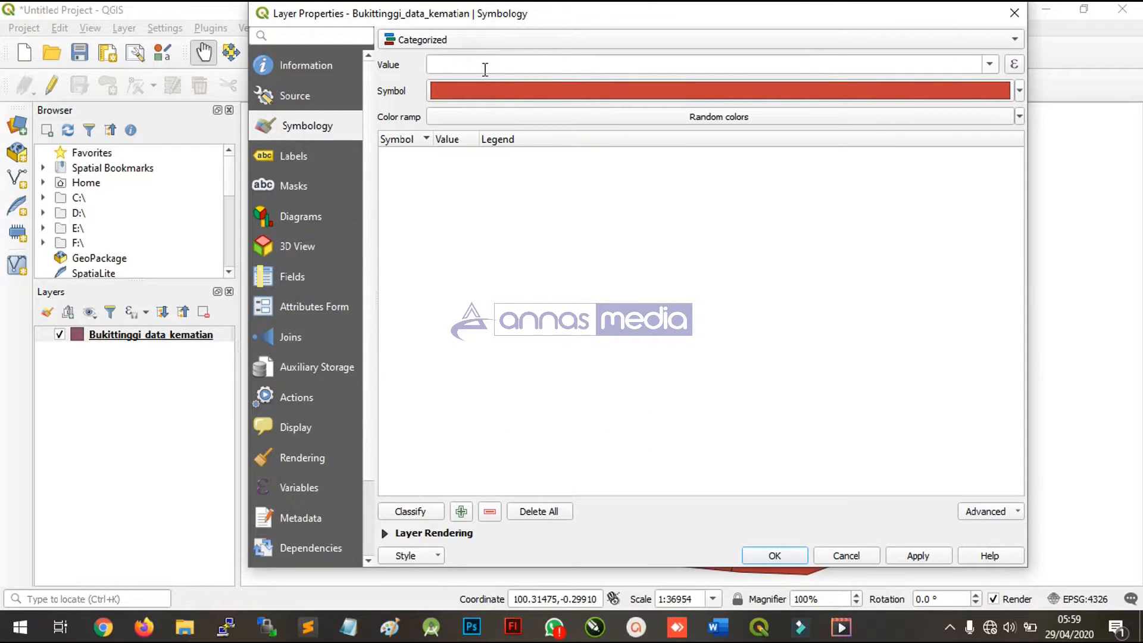
pyautogui.click(982, 64)
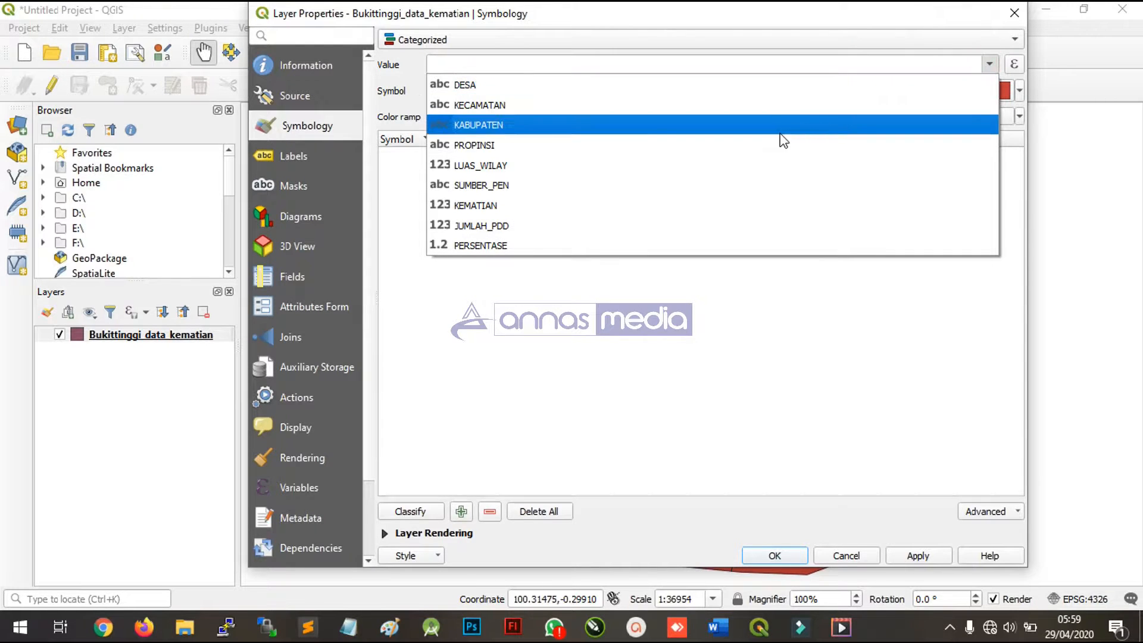
pyautogui.click(477, 80)
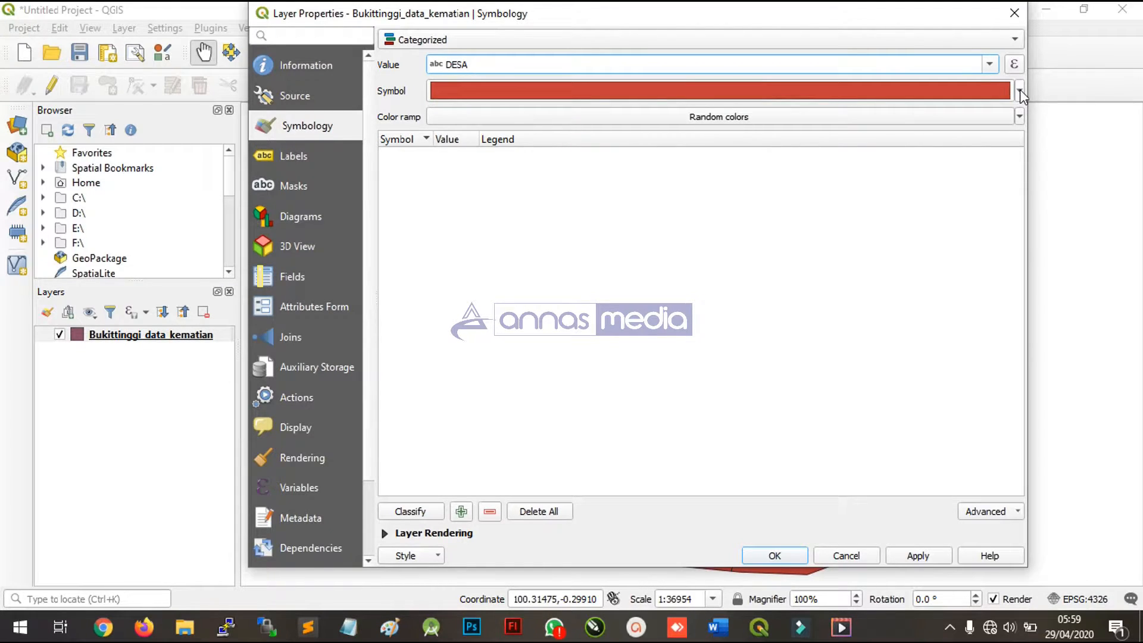
# - Classify the DESA values with the Random colors ramp and widen the Value column to fit the full village names
pyautogui.click(1019, 117)
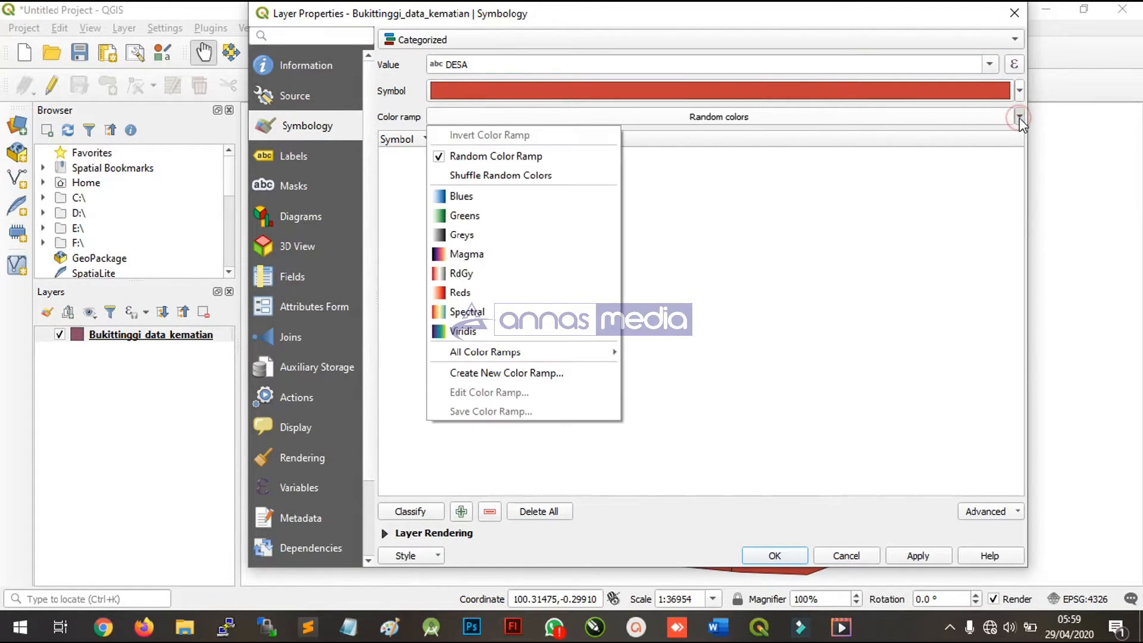
pyautogui.click(1019, 117)
pyautogui.click(417, 513)
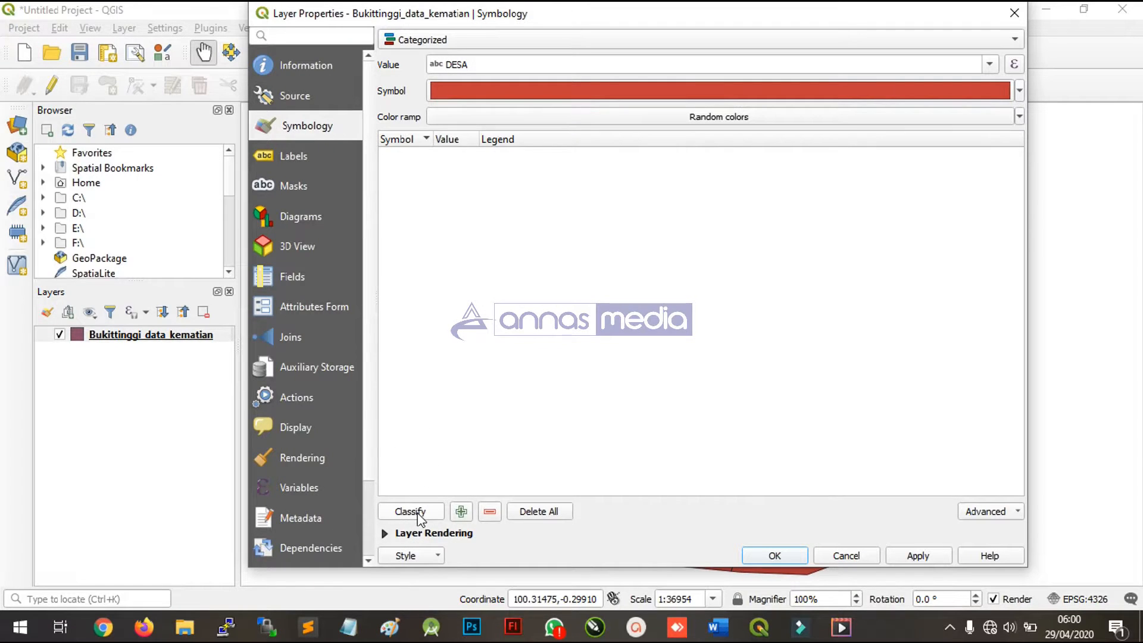
pyautogui.click(417, 514)
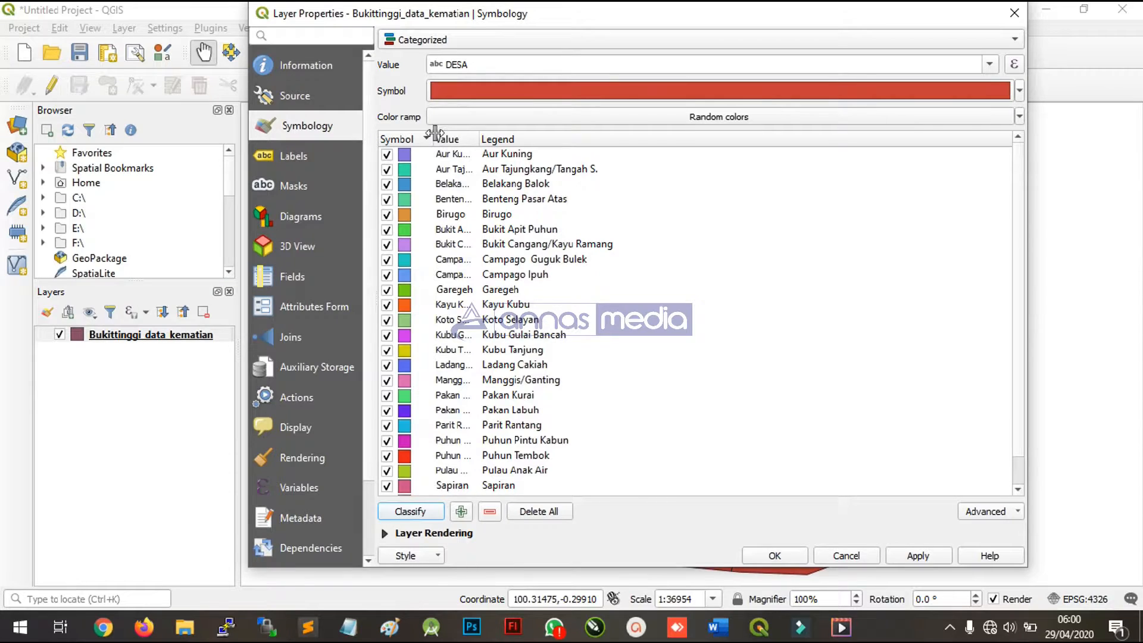
pyautogui.moveTo(484, 140); pyautogui.dragTo(572, 140)
pyautogui.moveTo(571, 141); pyautogui.dragTo(640, 141)
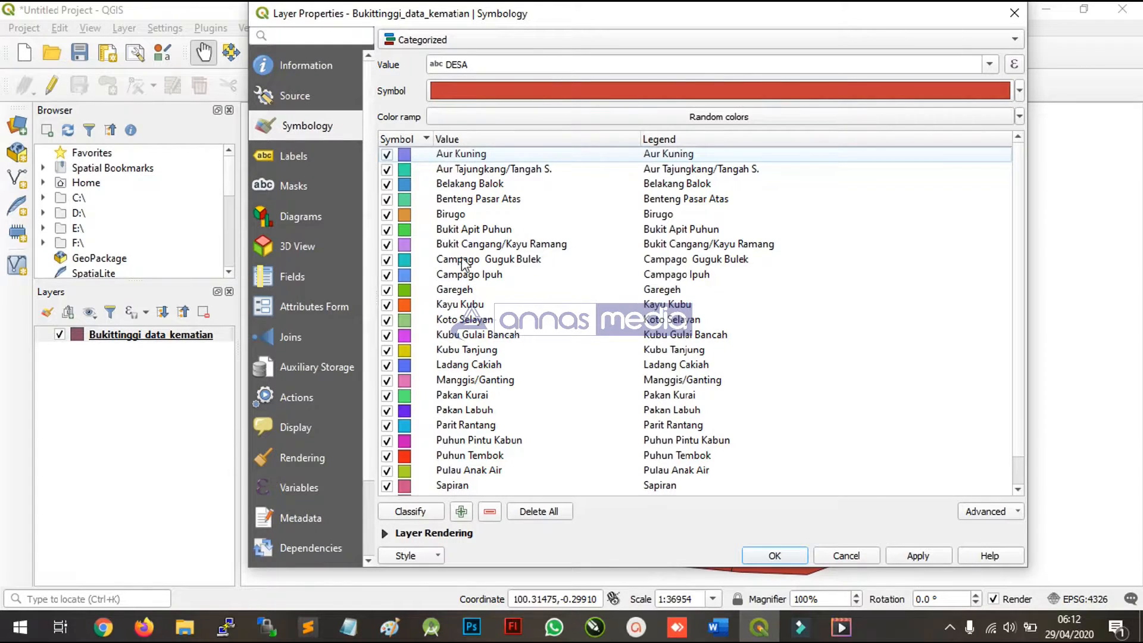
# - Remove the "all other values" category from the classification and check through the remaining categories
pyautogui.scroll(-1, 420, 446)
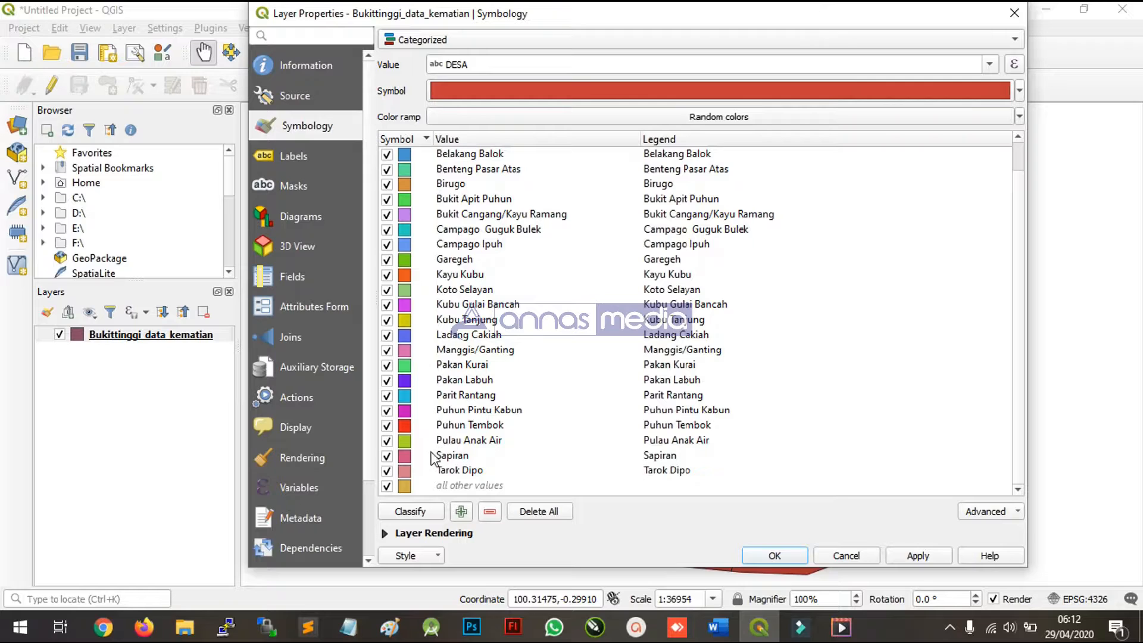
pyautogui.click(435, 486)
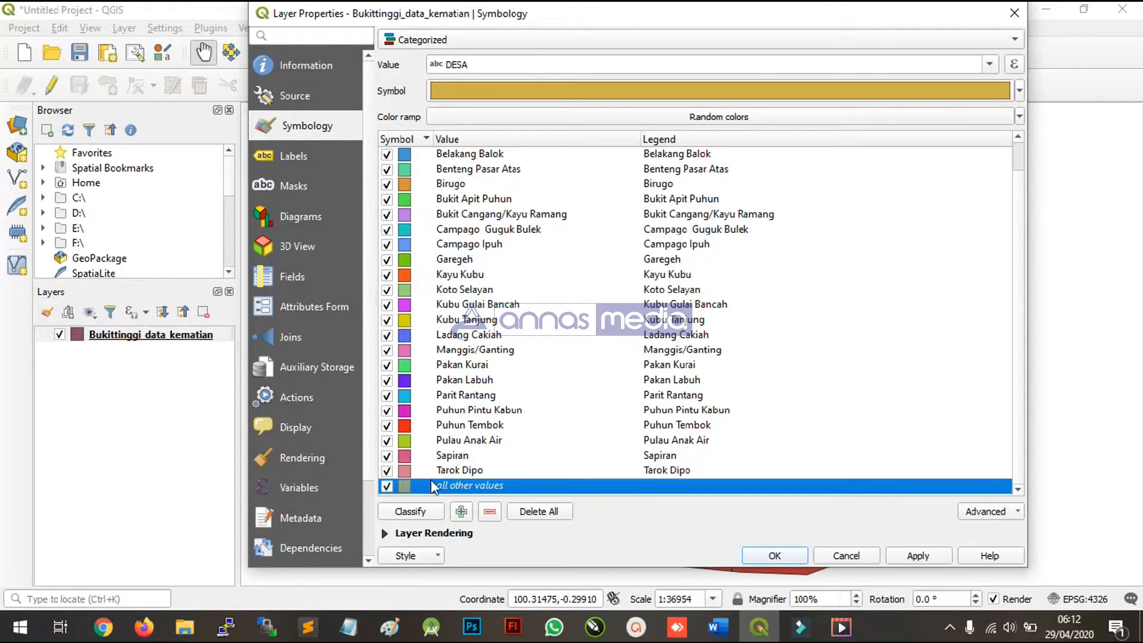
pyautogui.click(485, 512)
pyautogui.scroll(1, 440, 311)
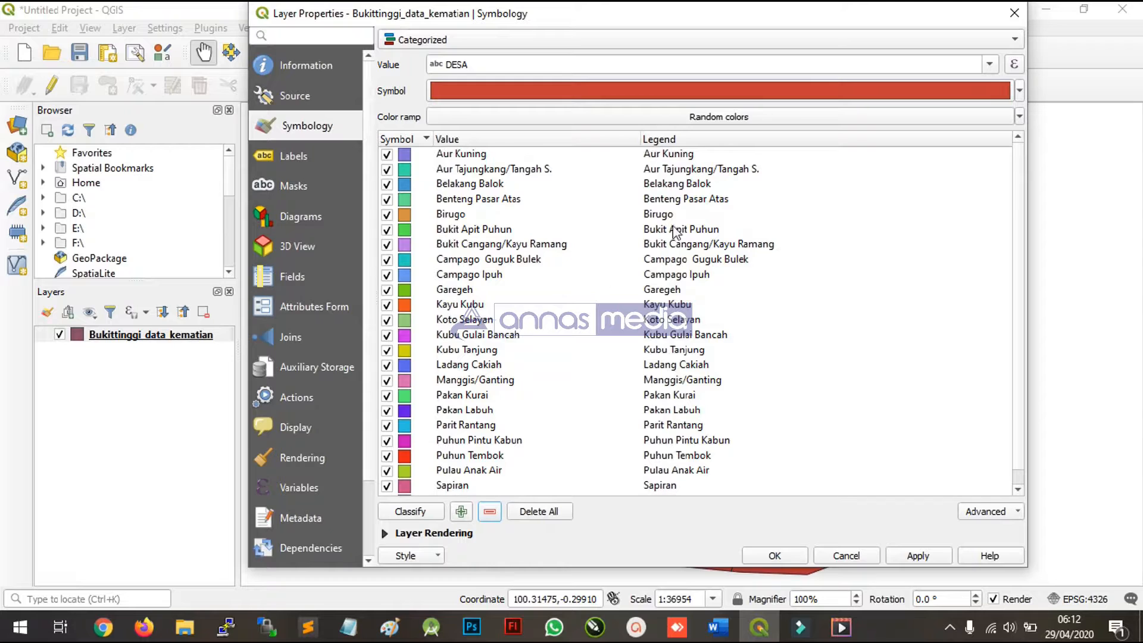
pyautogui.scroll(-1, 413, 396)
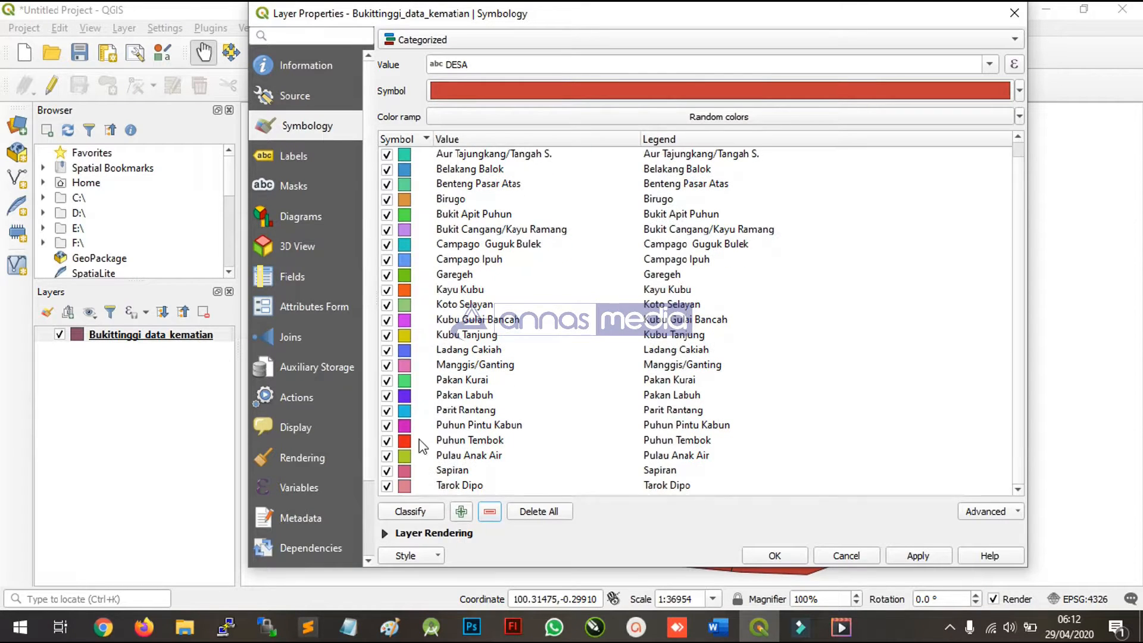
pyautogui.scroll(1, 424, 452)
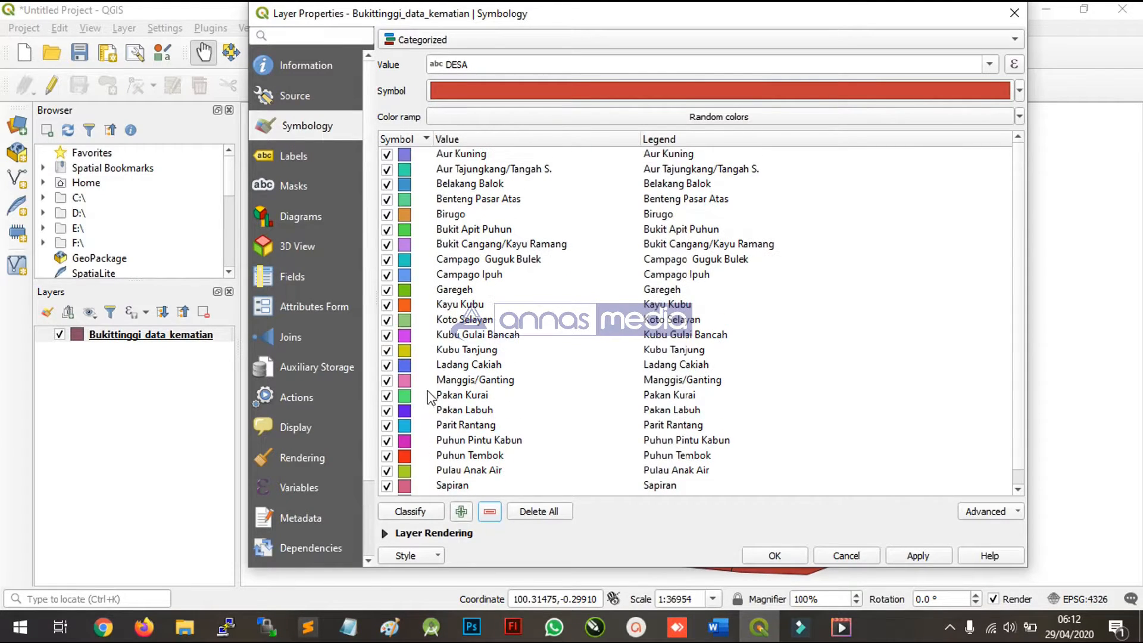
# - Change the fill colour of the Aur Kuning category's symbol to bright red (#ff011a)
pyautogui.click(457, 156)
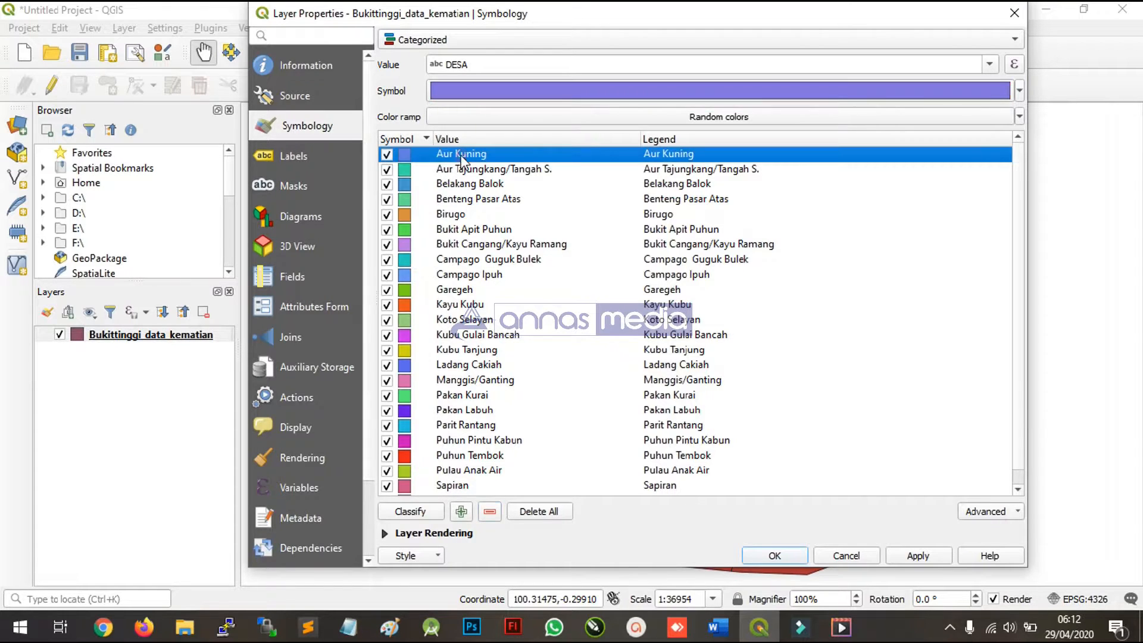
pyautogui.doubleClick(405, 153)
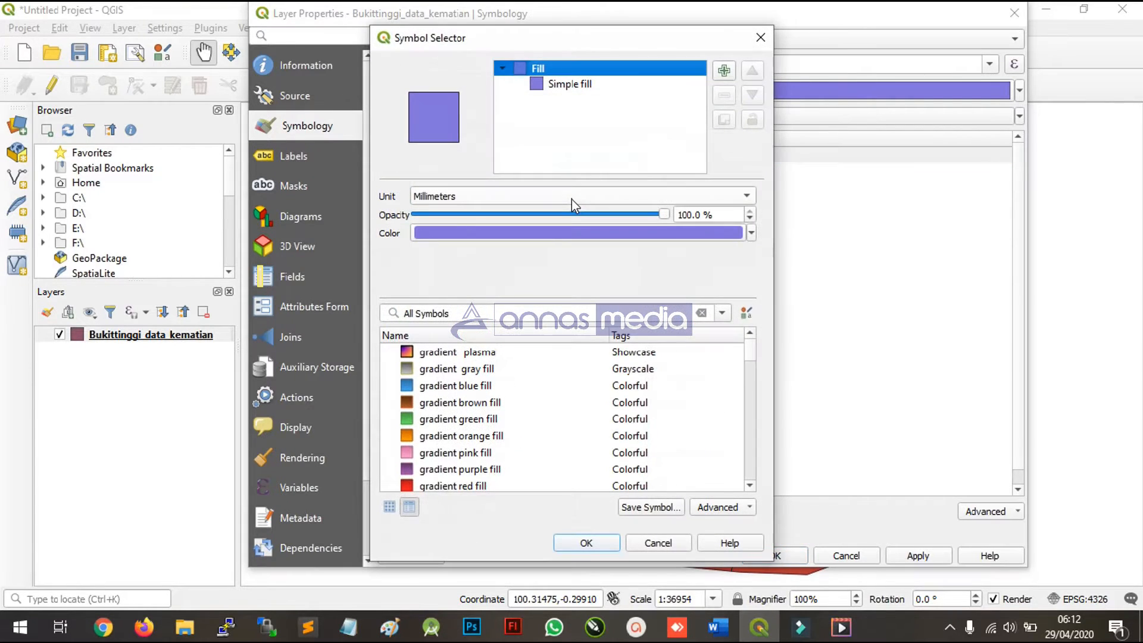
pyautogui.moveTo(555, 50); pyautogui.dragTo(722, 66)
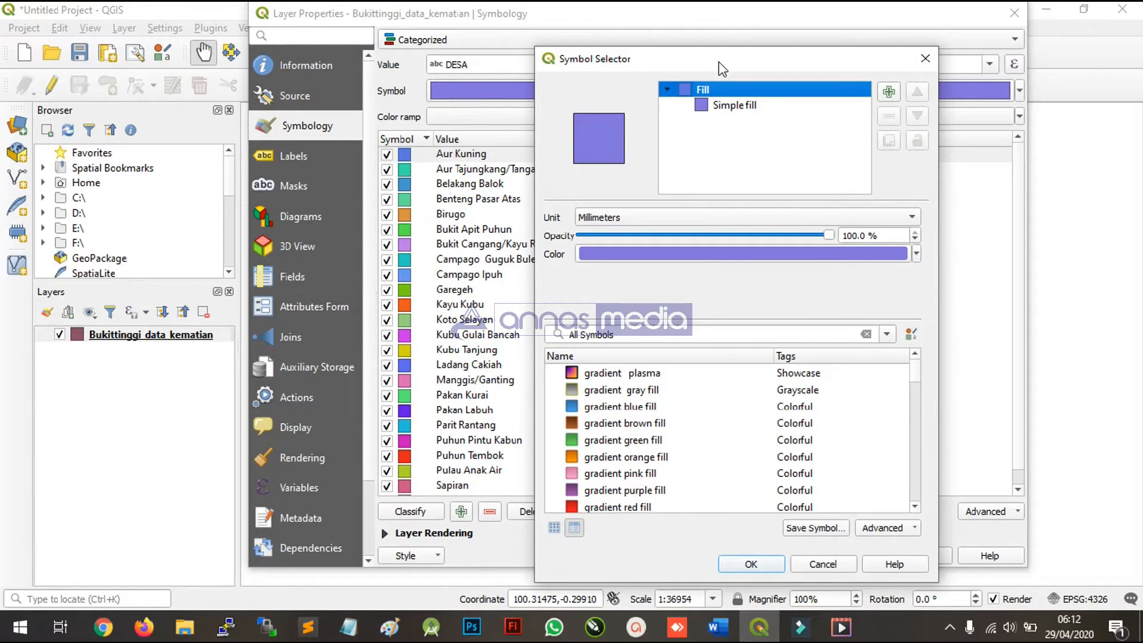
pyautogui.click(886, 256)
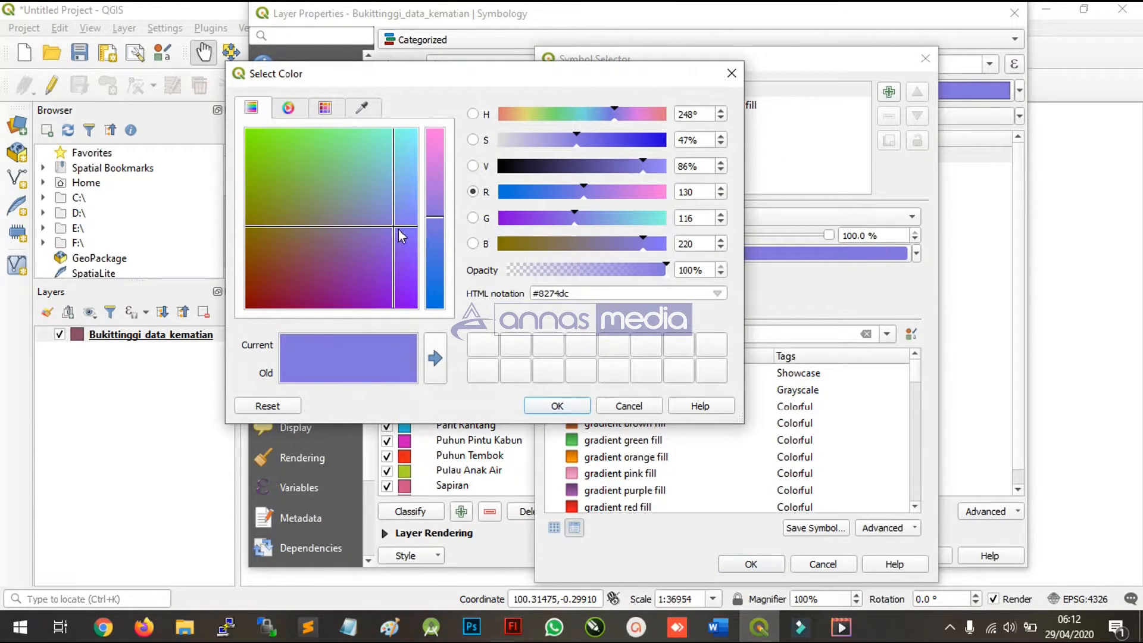
pyautogui.moveTo(393, 231); pyautogui.dragTo(306, 120)
pyautogui.click(290, 115)
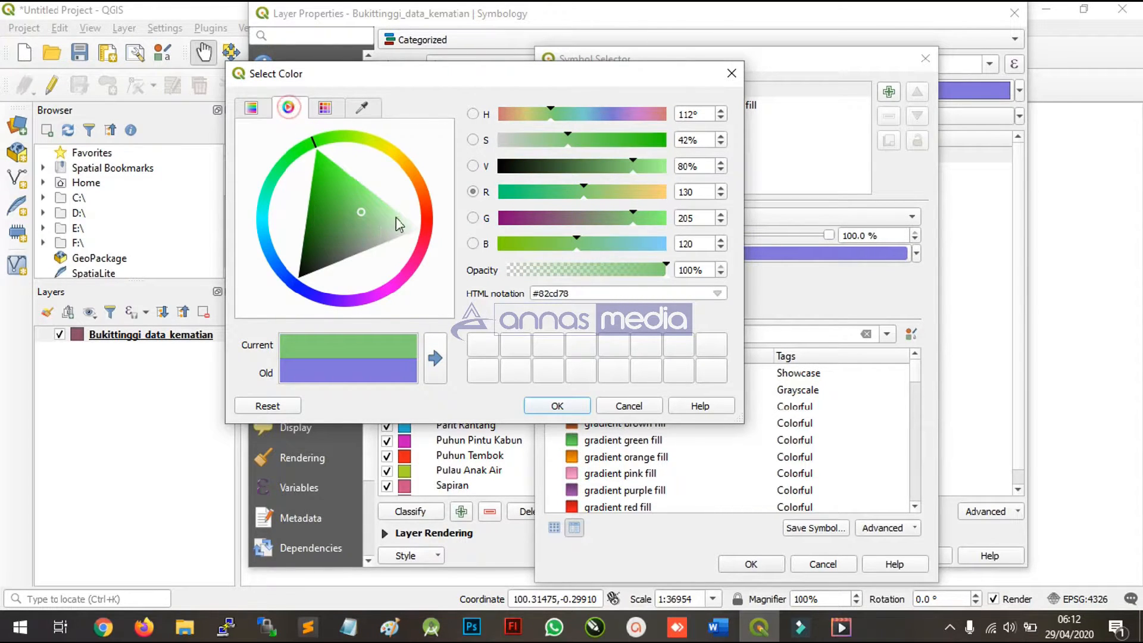
pyautogui.moveTo(361, 212); pyautogui.dragTo(337, 223)
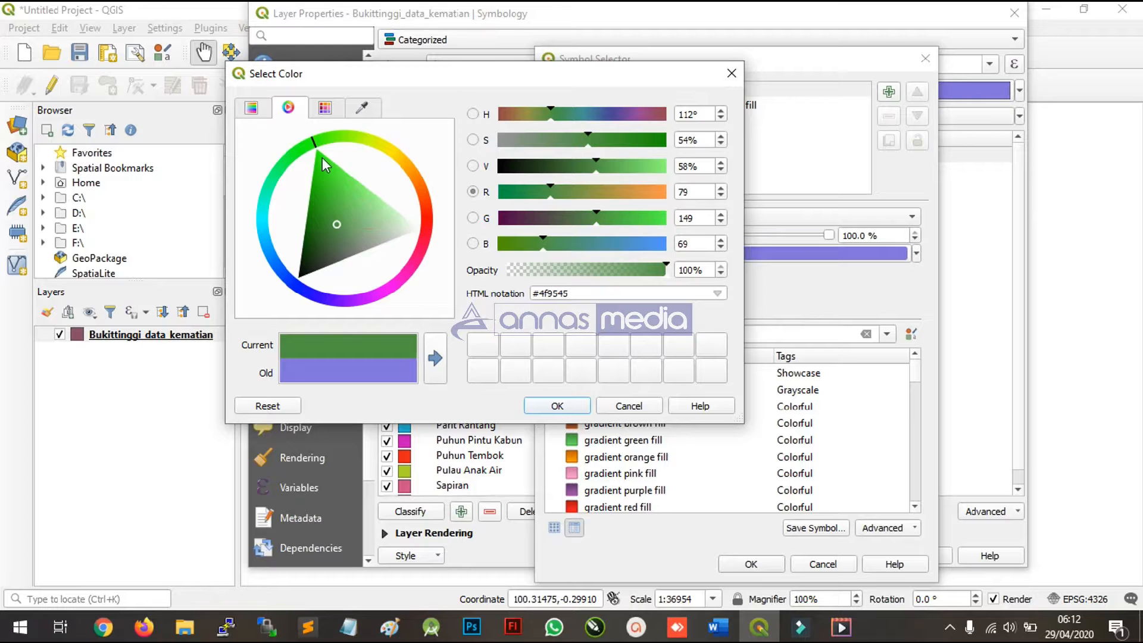
pyautogui.click(424, 232)
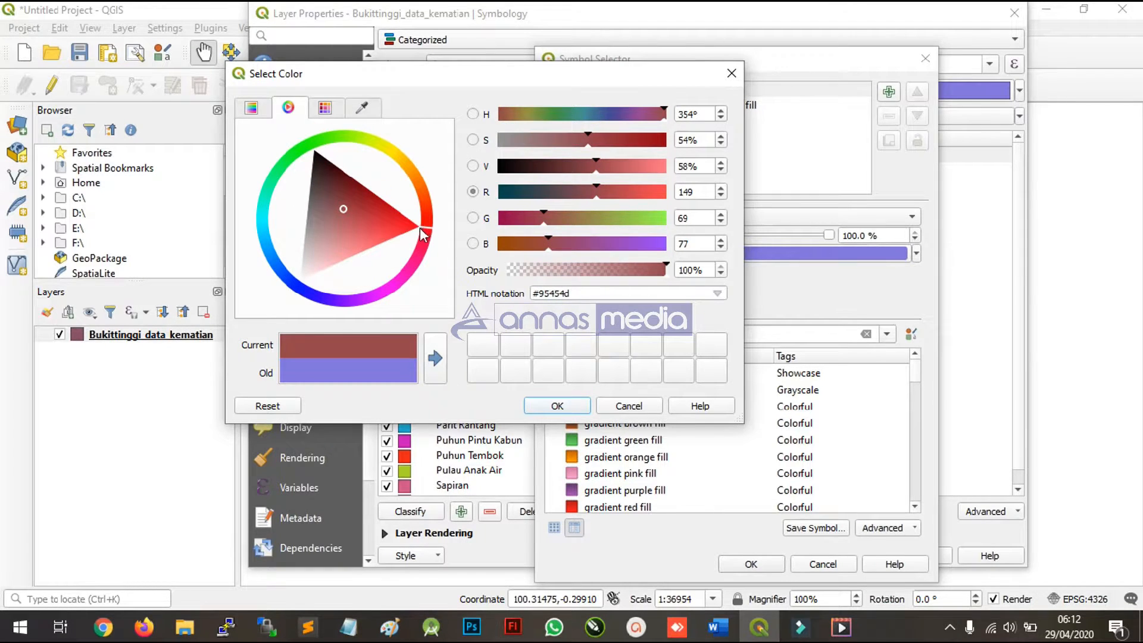
pyautogui.moveTo(344, 209); pyautogui.dragTo(441, 237)
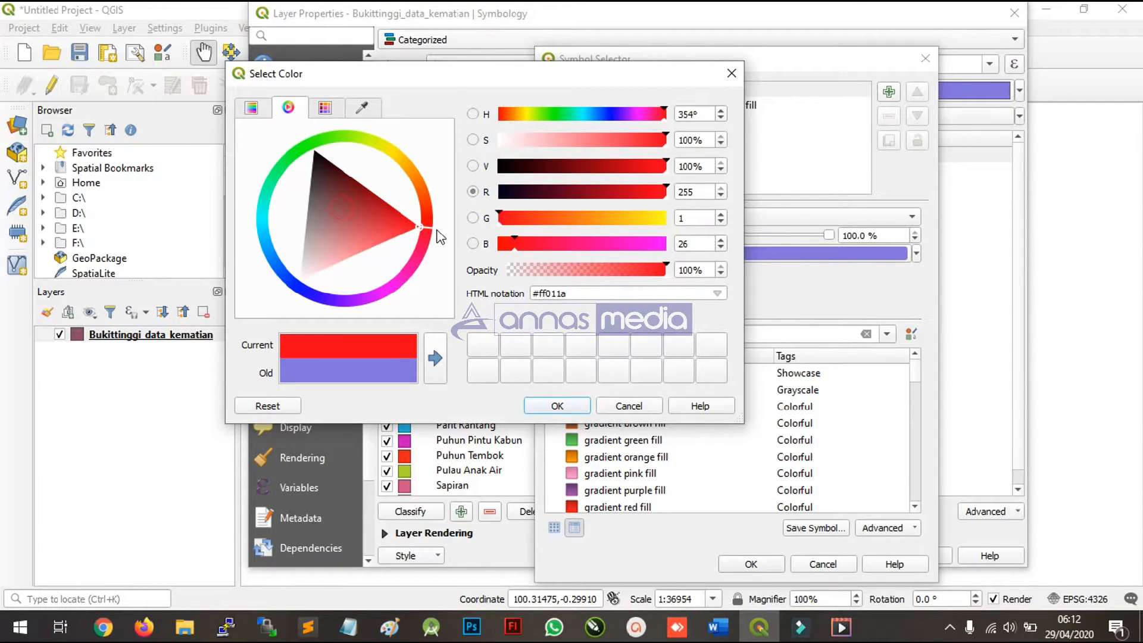
pyautogui.click(552, 405)
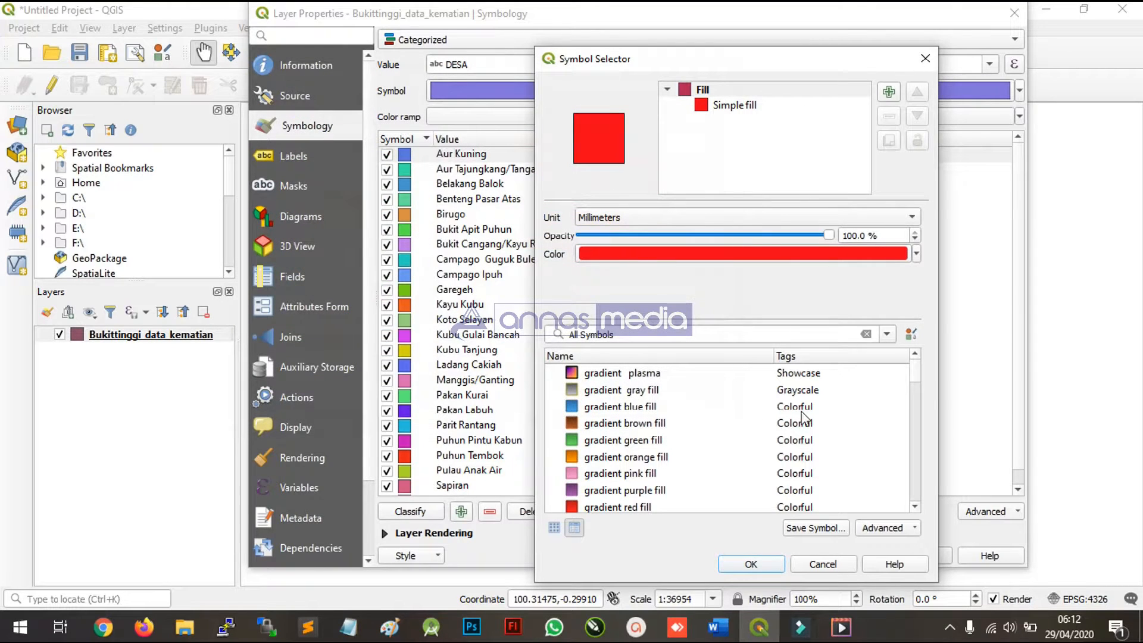
pyautogui.click(754, 565)
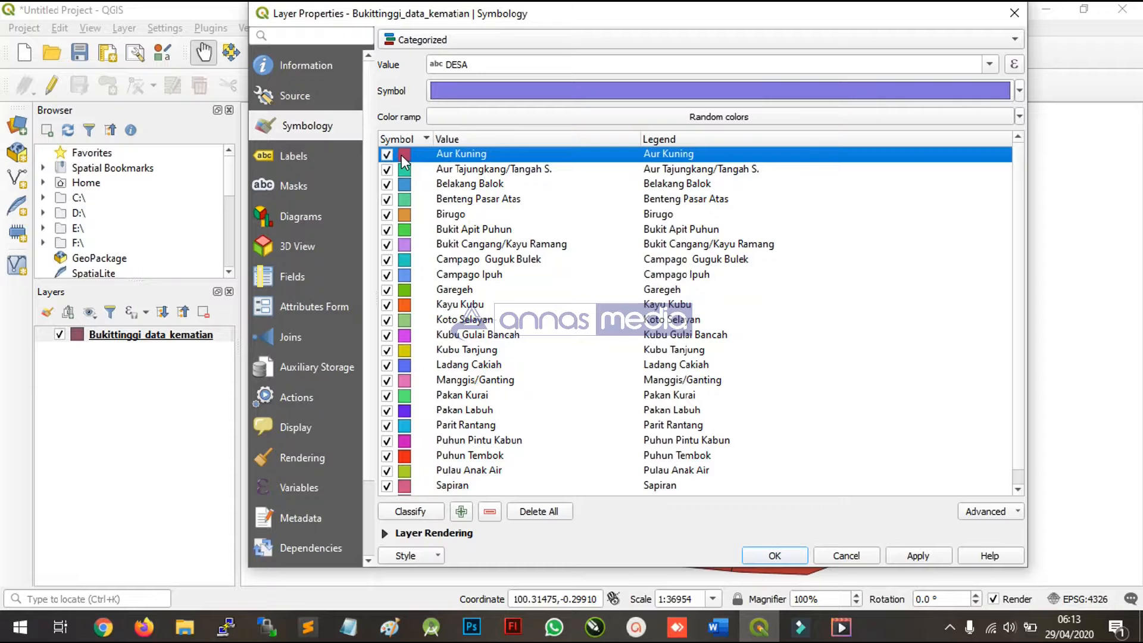
# - Check the Aur Kuning symbol and the remaining categories, and apply the categorized symbology to the map
pyautogui.click(505, 184)
pyautogui.click(493, 158)
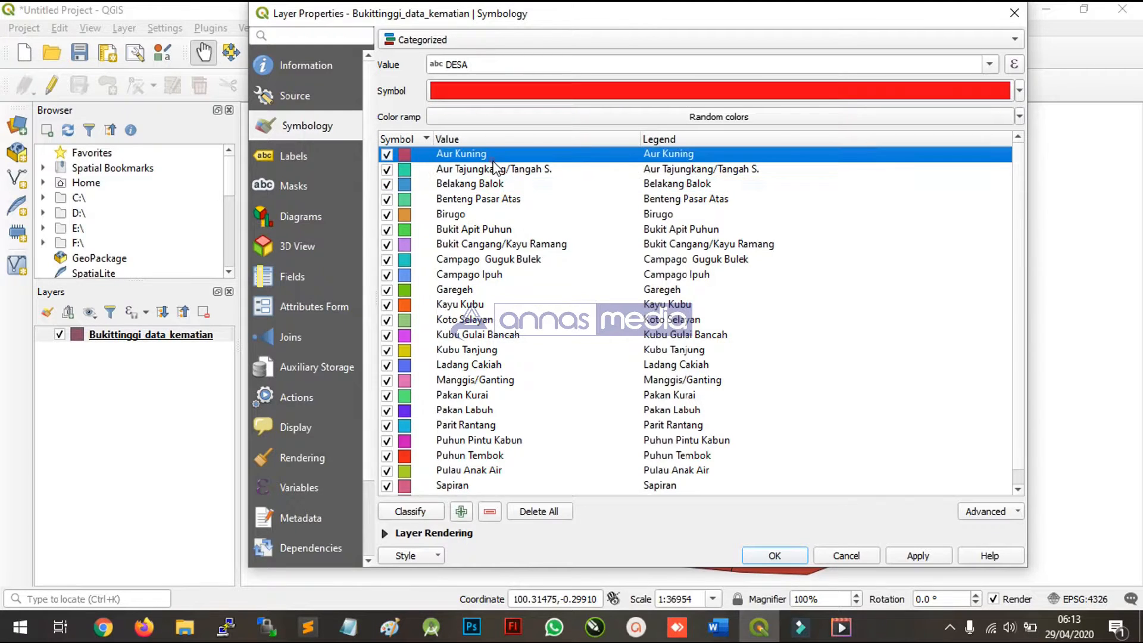
pyautogui.scroll(-1, 481, 351)
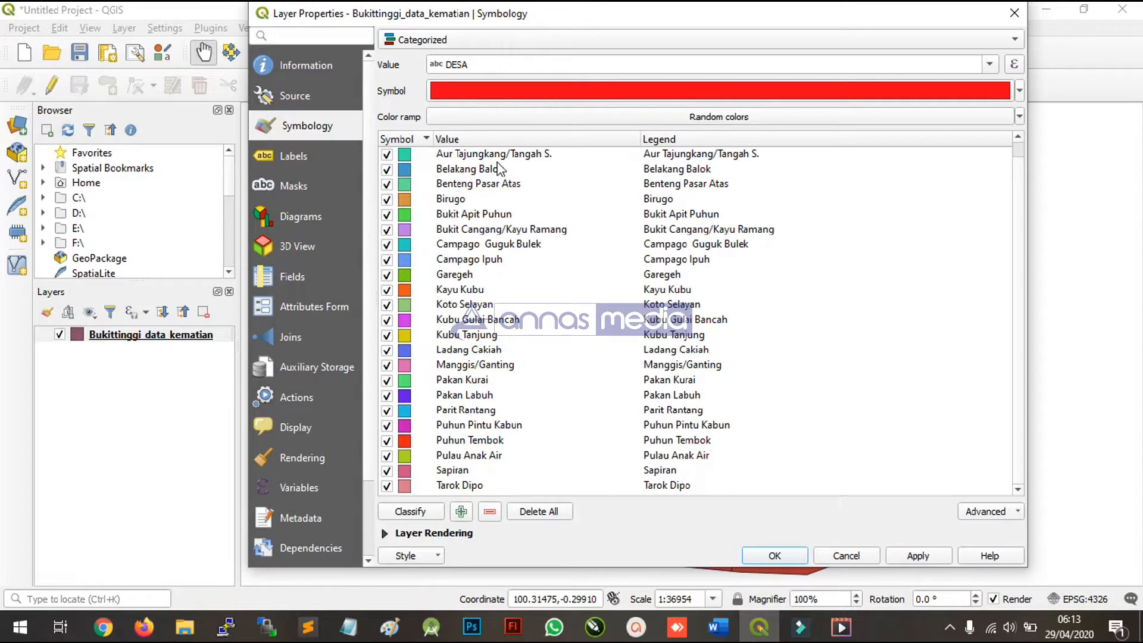
pyautogui.click(923, 557)
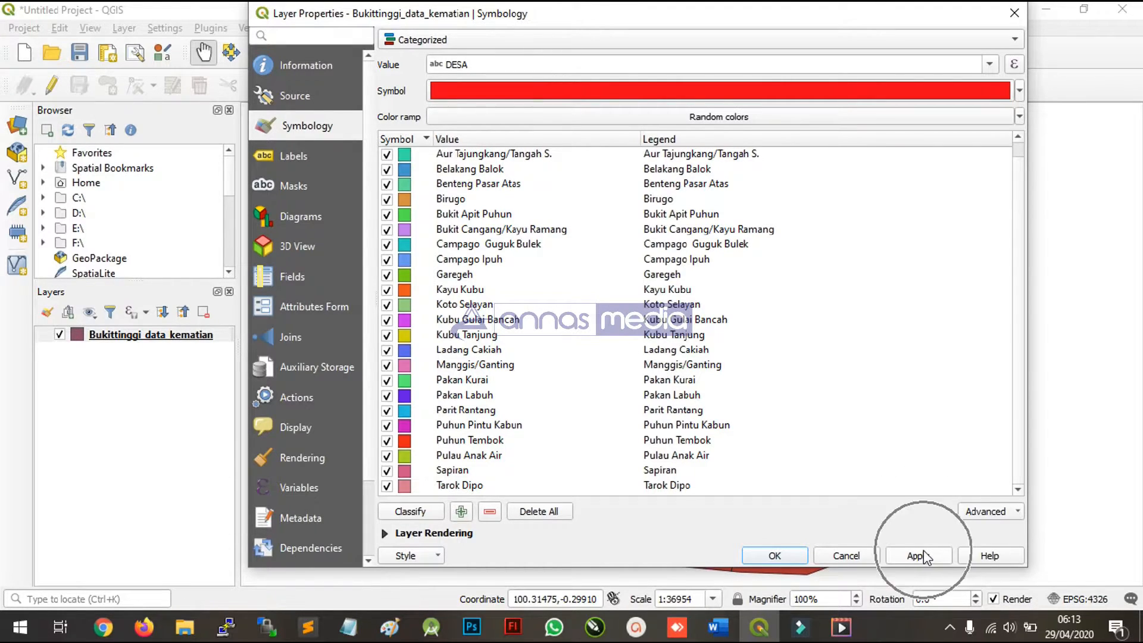
pyautogui.click(775, 555)
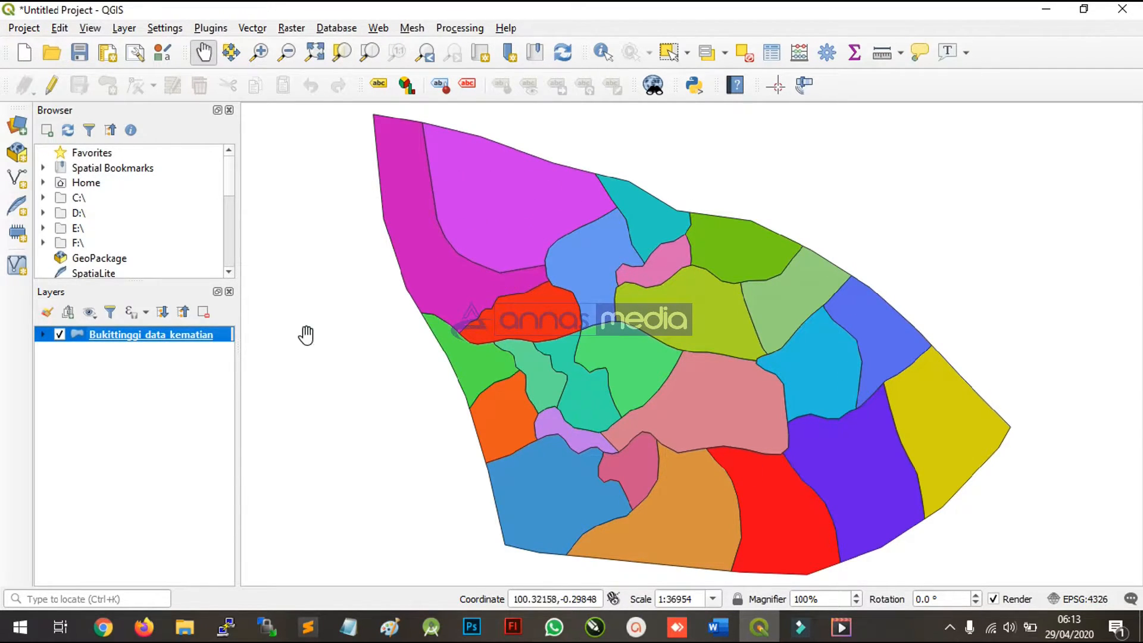
# - Reopen the Bukittinggi_data_kematian layer's properties and set its labelling to Single Labels
pyautogui.click(227, 339)
pyautogui.doubleClick(230, 338)
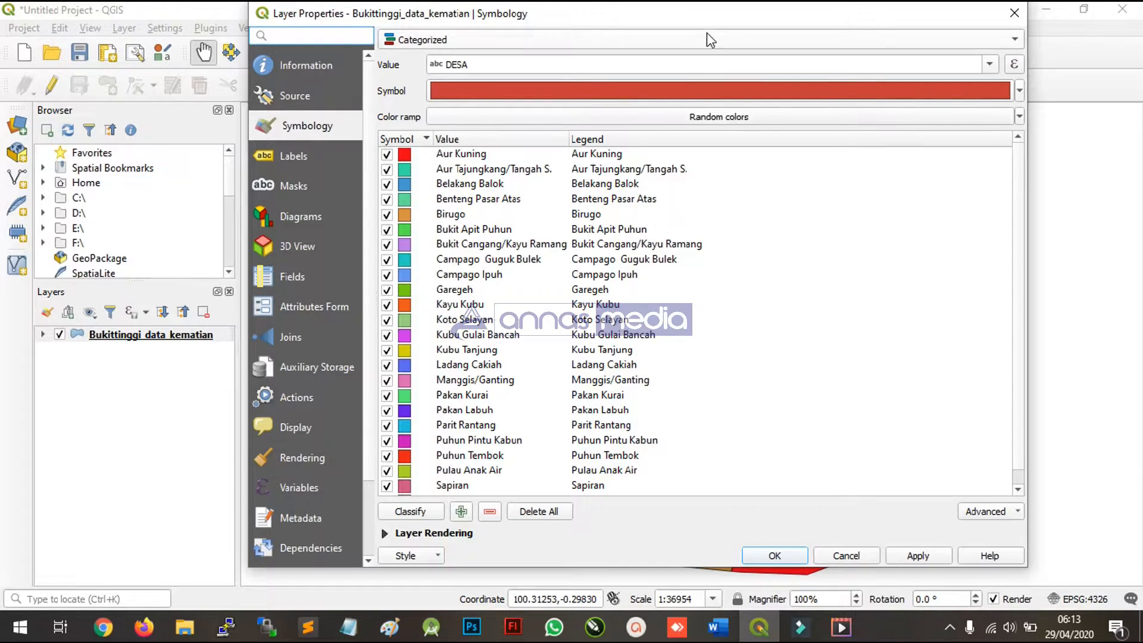
pyautogui.moveTo(706, 19); pyautogui.dragTo(1074, 66)
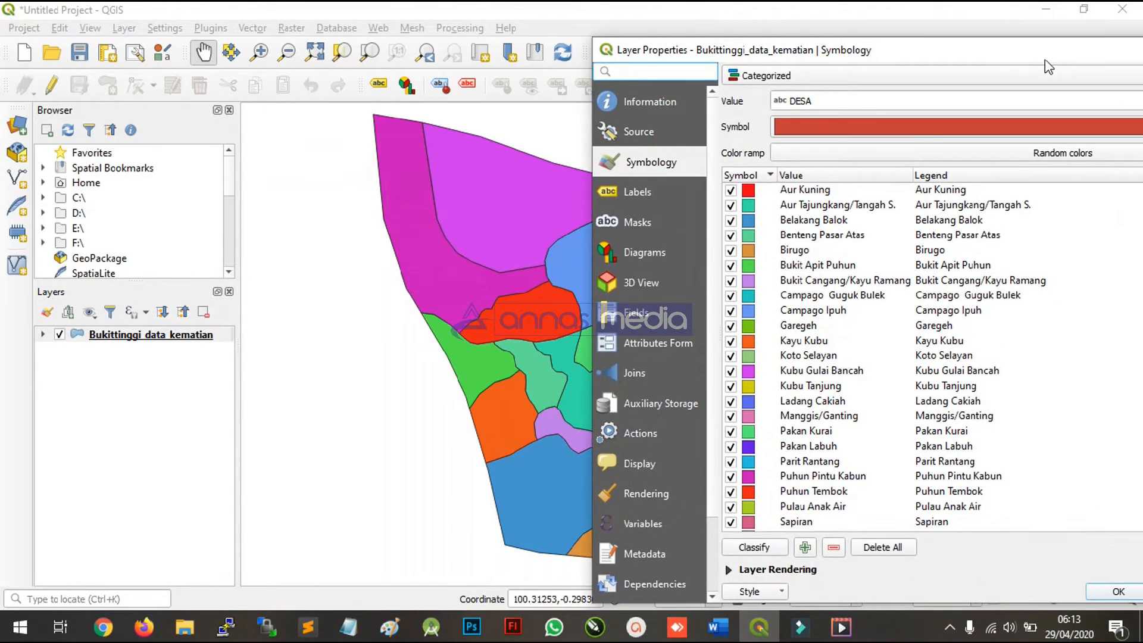
pyautogui.click(646, 195)
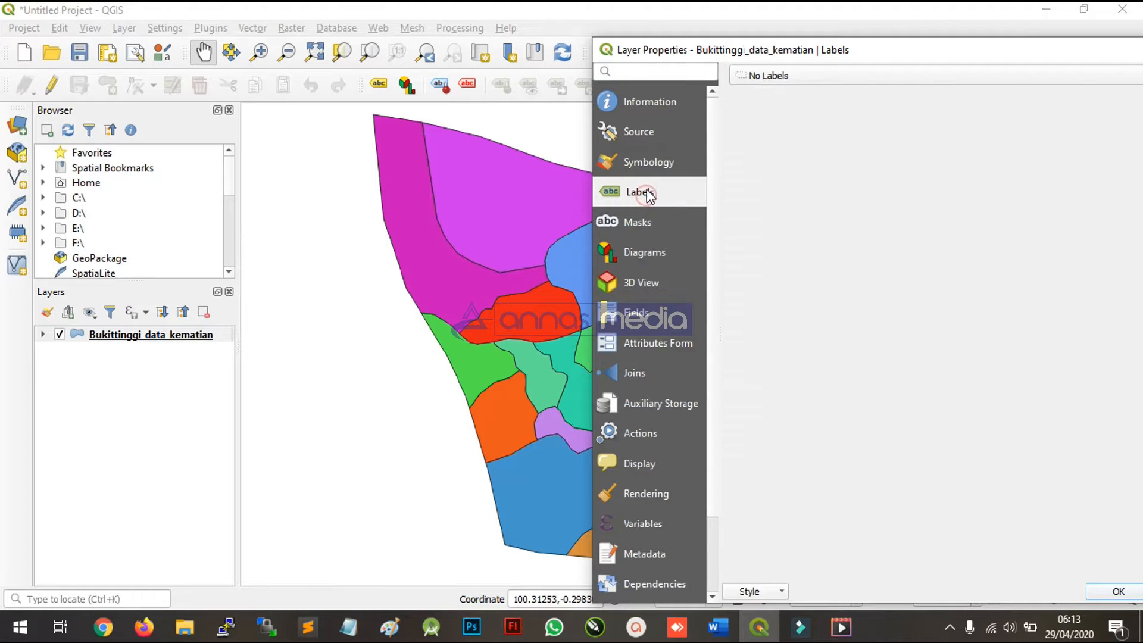
pyautogui.moveTo(673, 47); pyautogui.dragTo(590, 46)
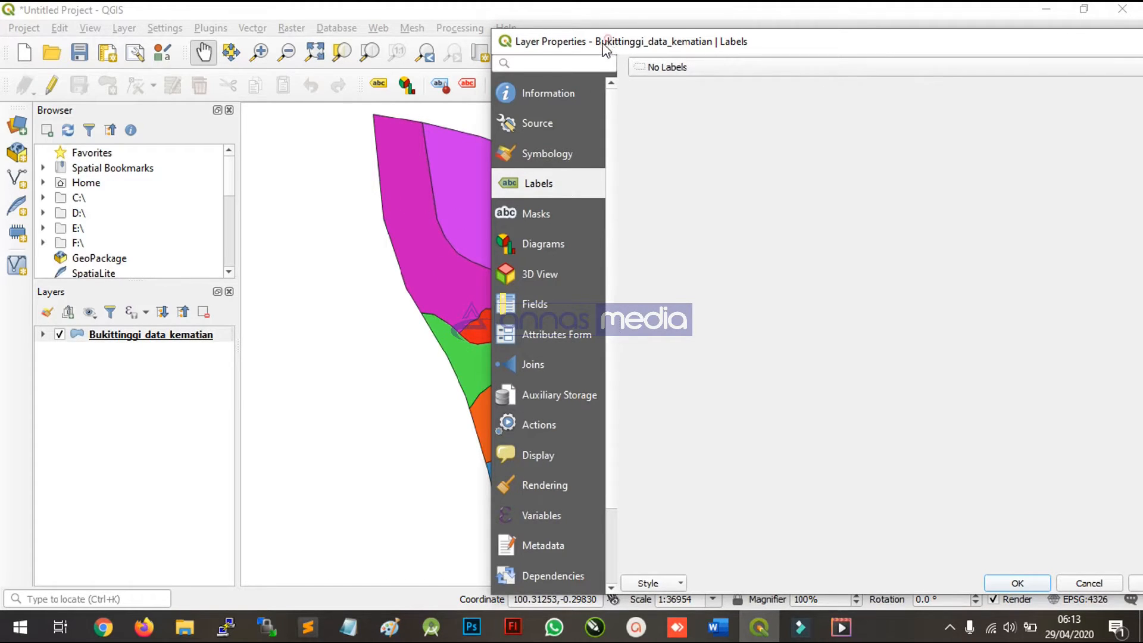
pyautogui.moveTo(610, 46); pyautogui.dragTo(370, 128)
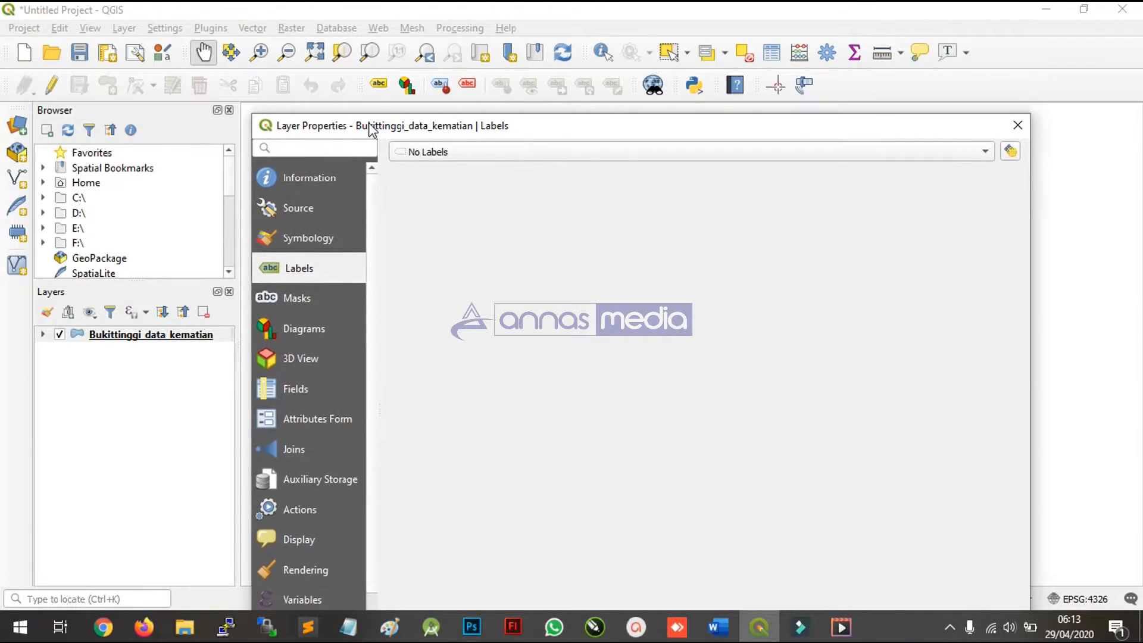
pyautogui.click(458, 156)
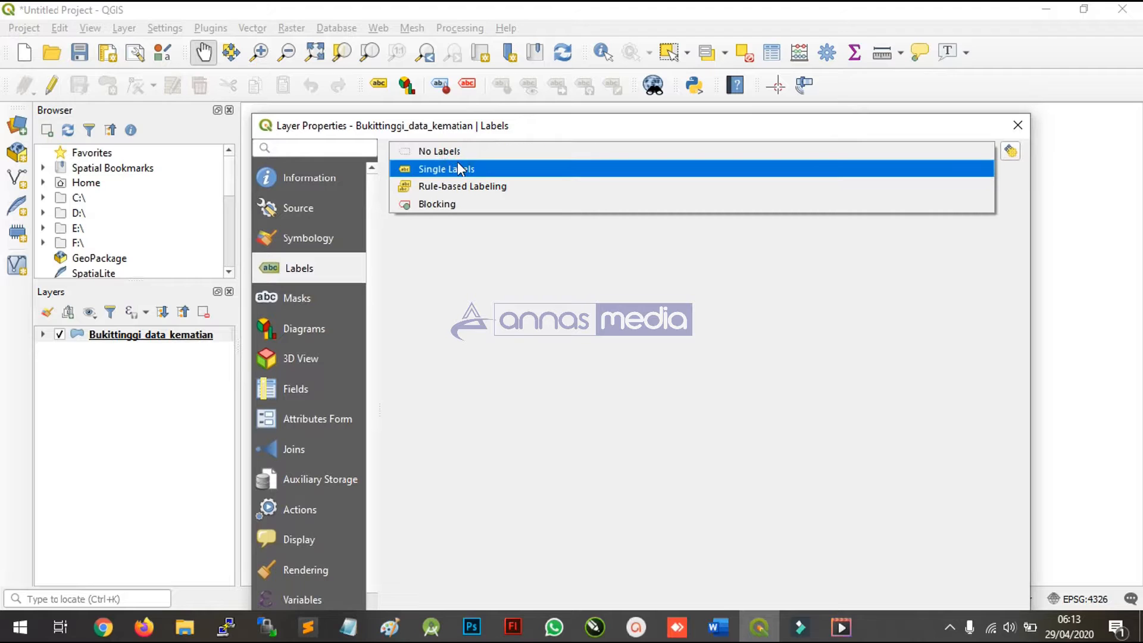
pyautogui.click(458, 166)
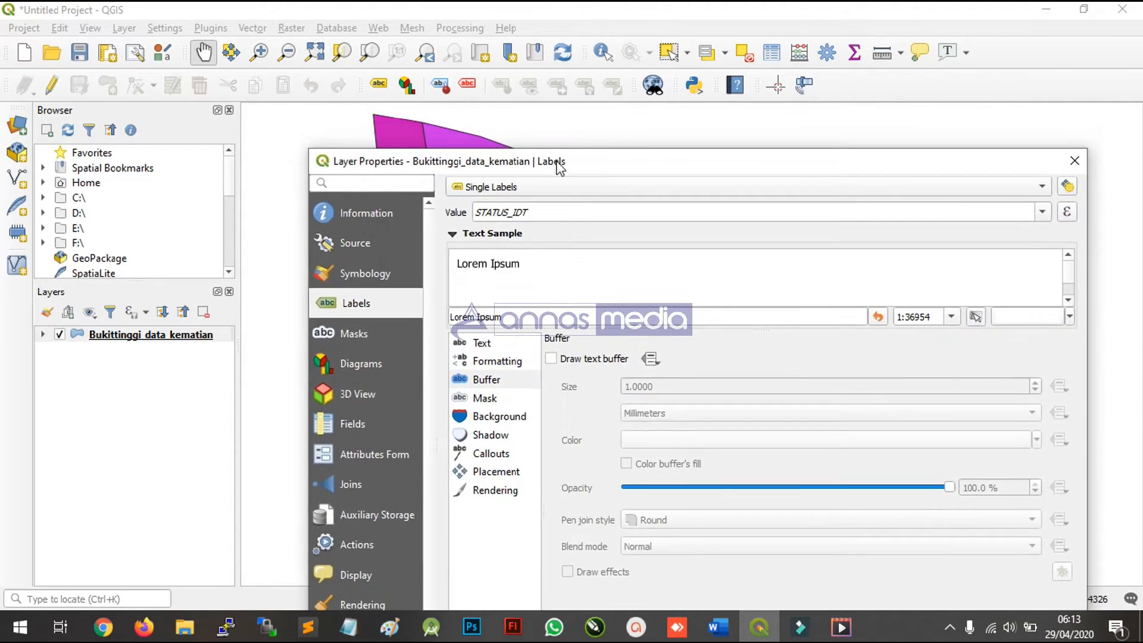
pyautogui.moveTo(559, 161); pyautogui.dragTo(612, 26)
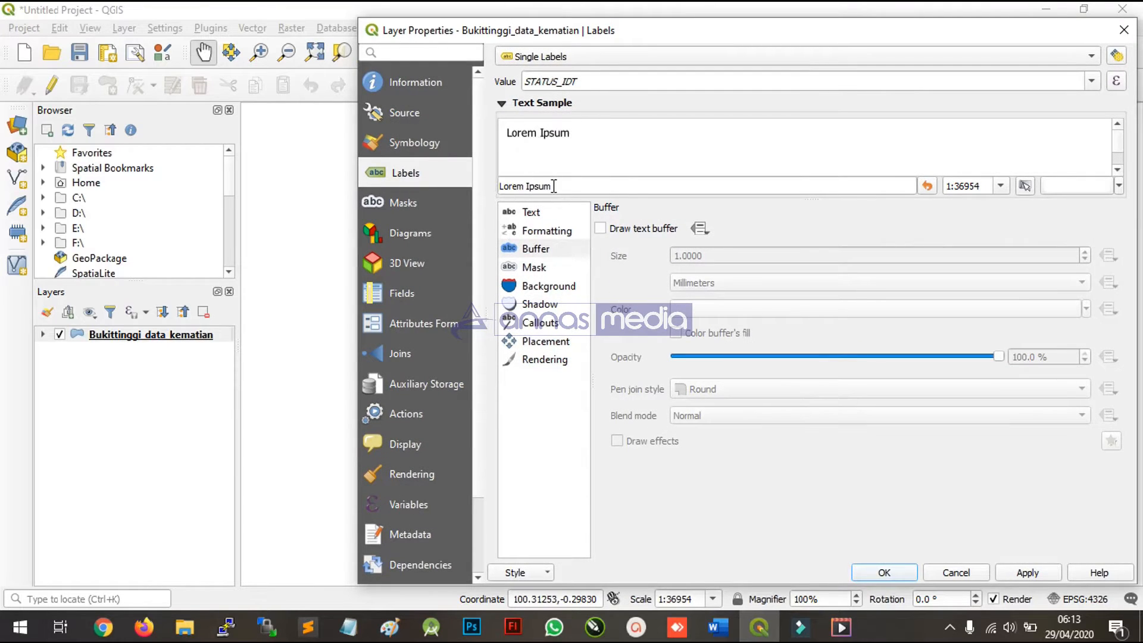
# - Examine the label text settings and browse the available fonts without changing the font
pyautogui.click(543, 213)
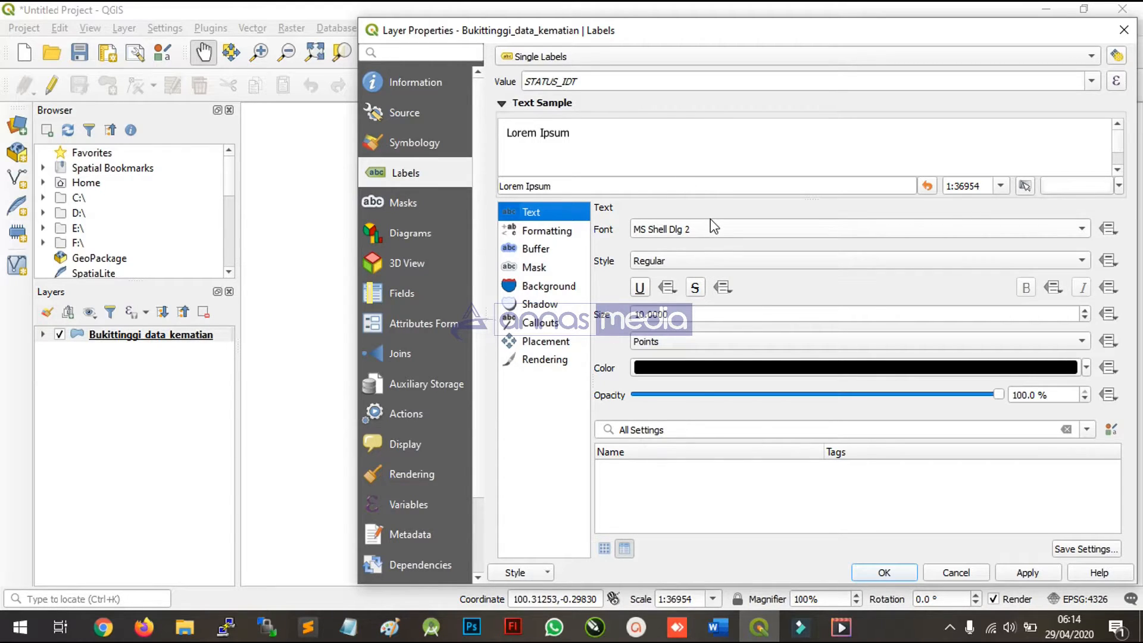
pyautogui.click(644, 377)
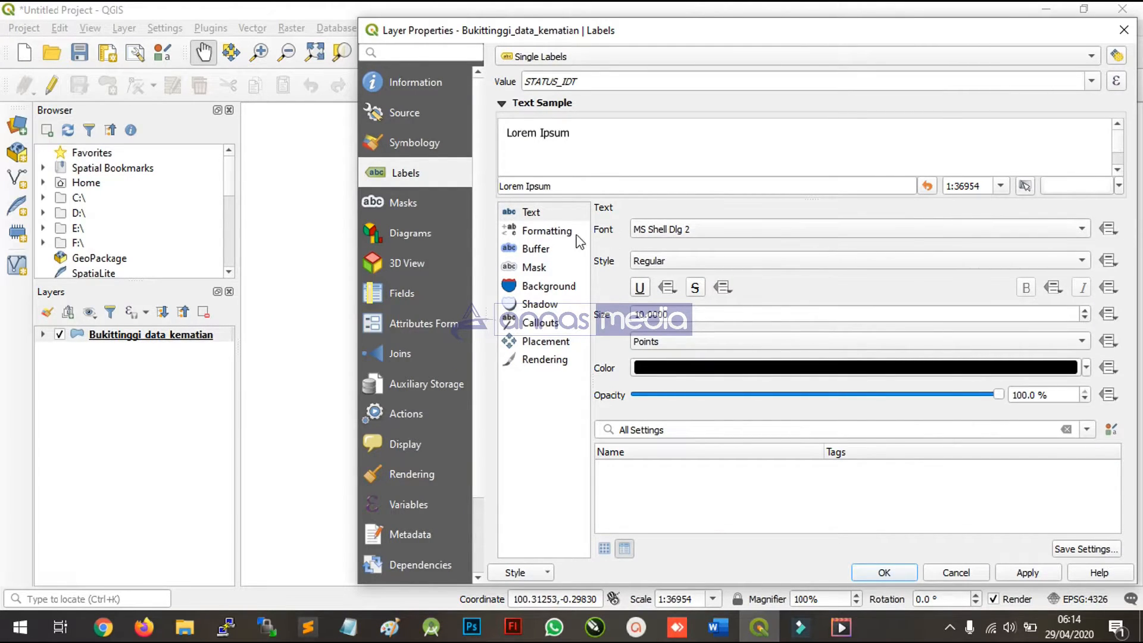
pyautogui.click(1085, 228)
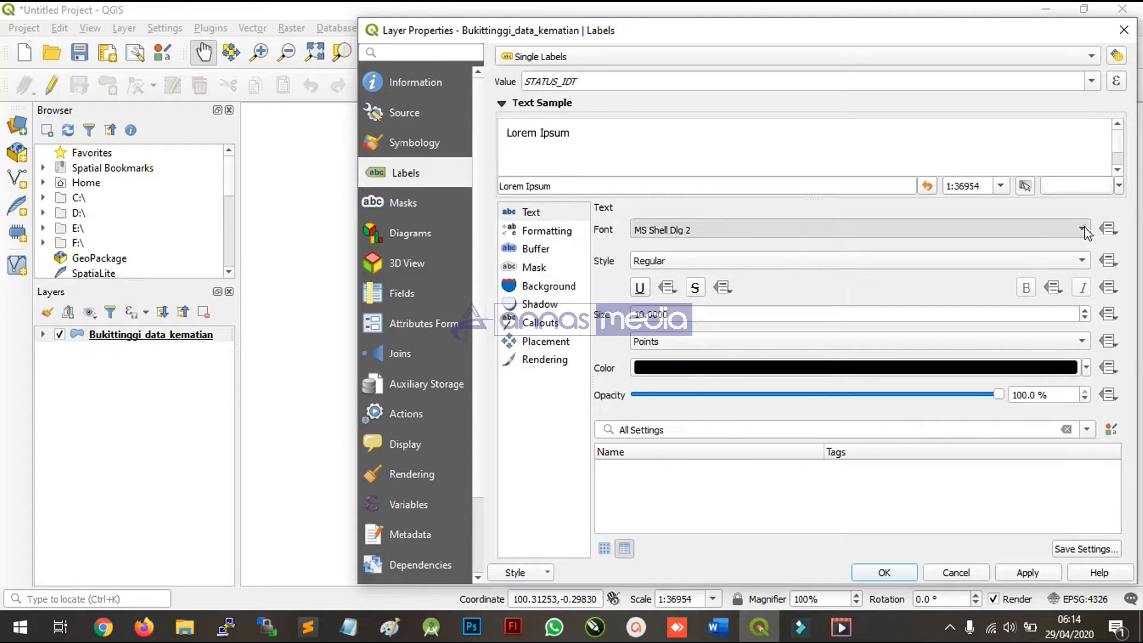
pyautogui.scroll(-1, 459, 353)
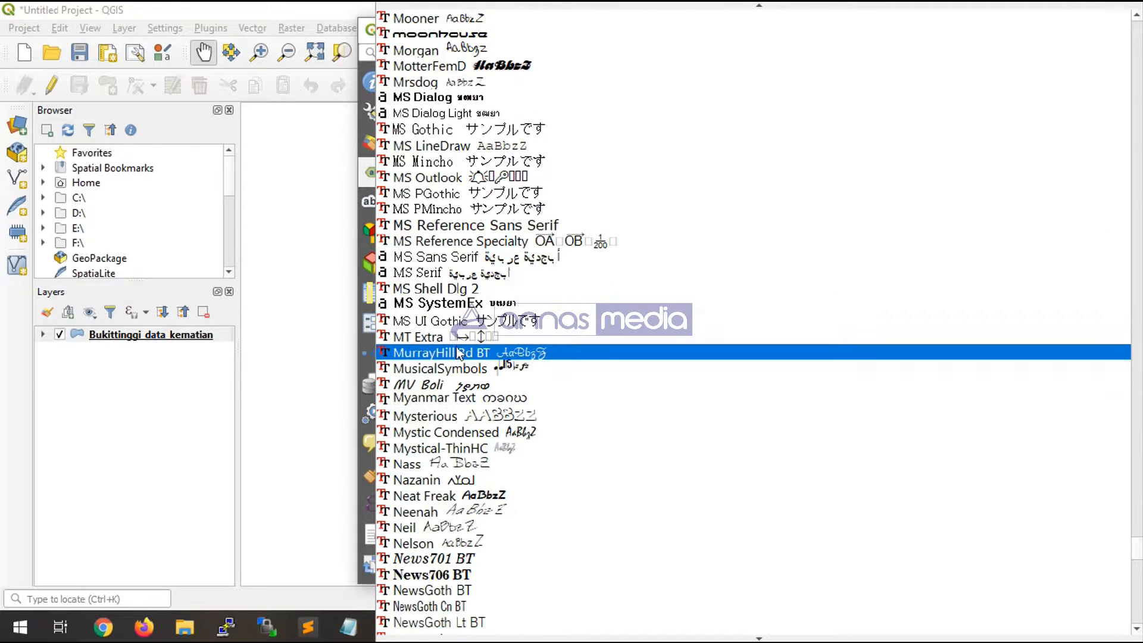
pyautogui.scroll(-4, 460, 301)
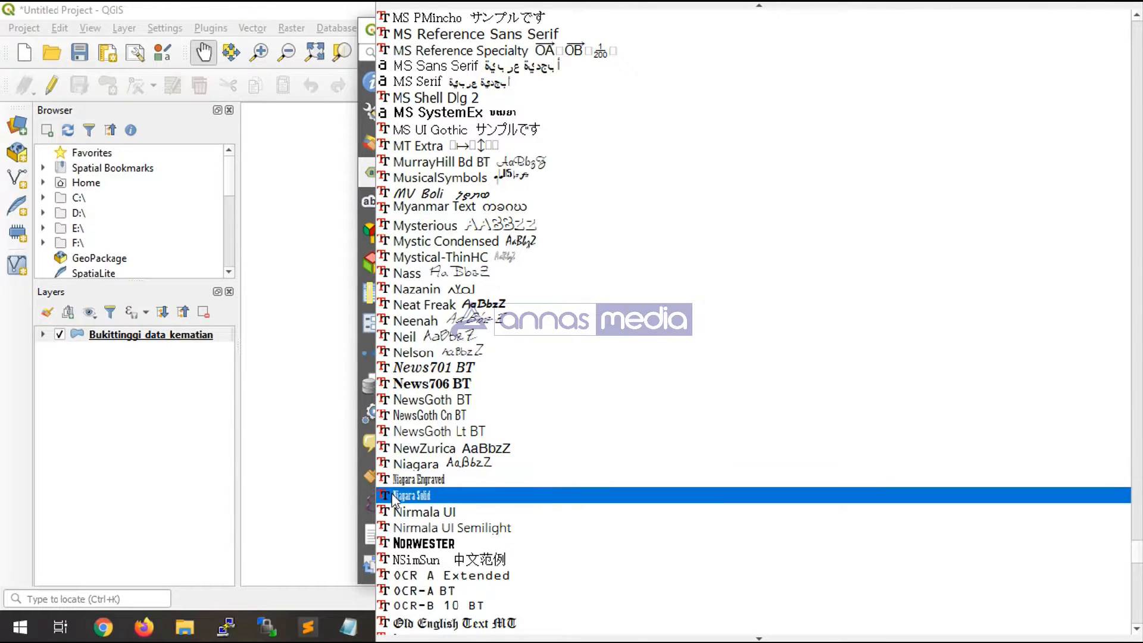
pyautogui.click(319, 475)
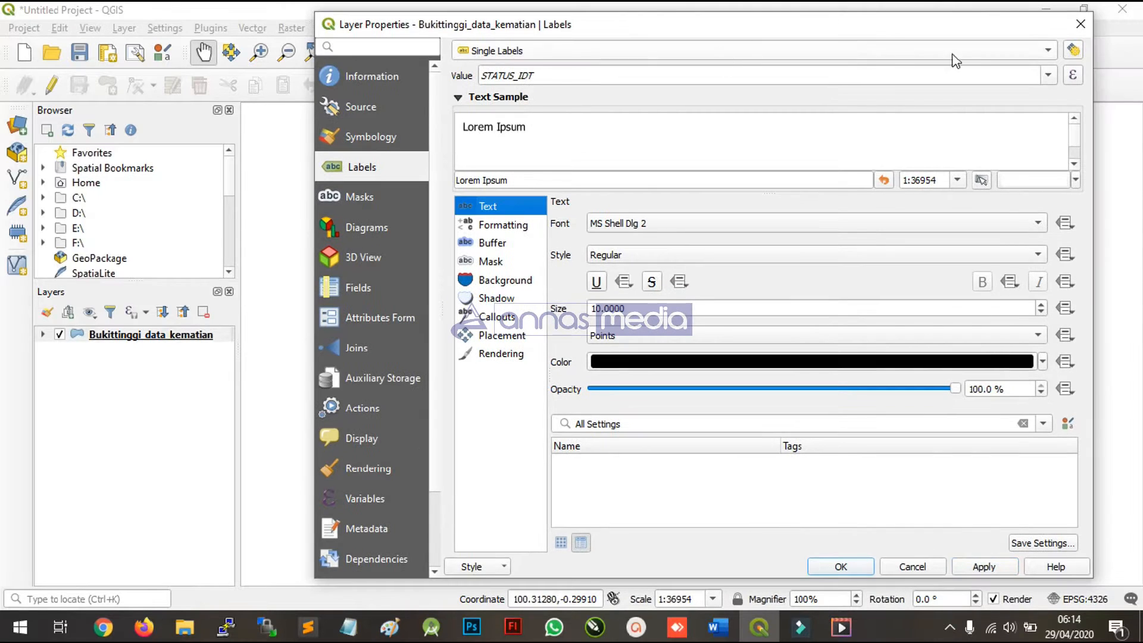
# - Use the DESA field as the label value and enable a text buffer around the labels
pyautogui.click(1047, 75)
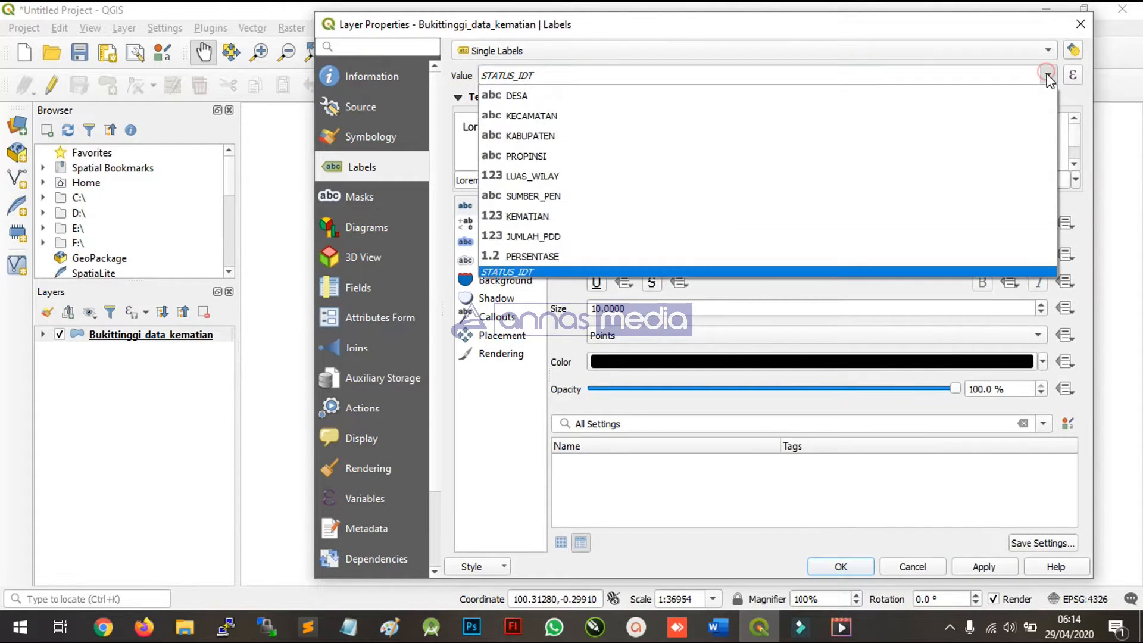
pyautogui.click(930, 32)
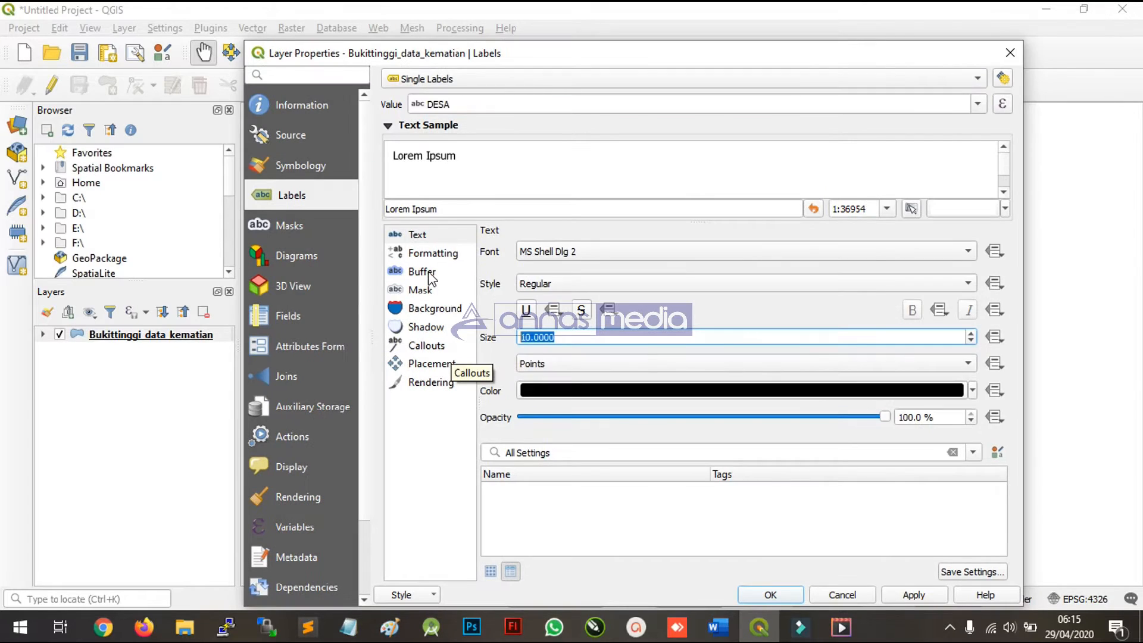
pyautogui.click(427, 270)
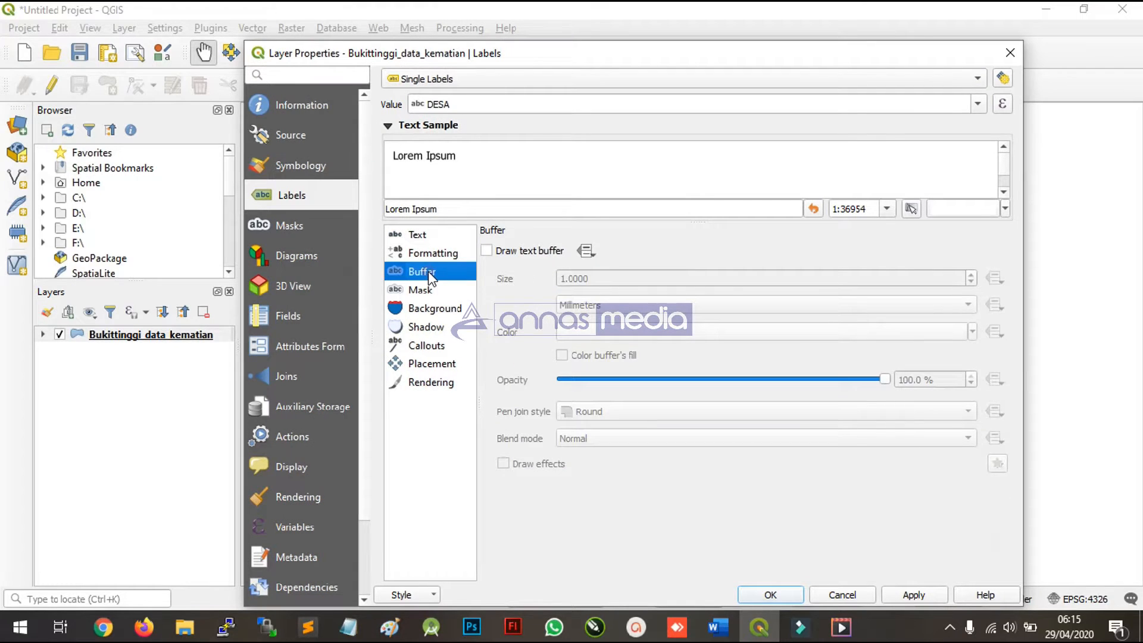
pyautogui.click(511, 252)
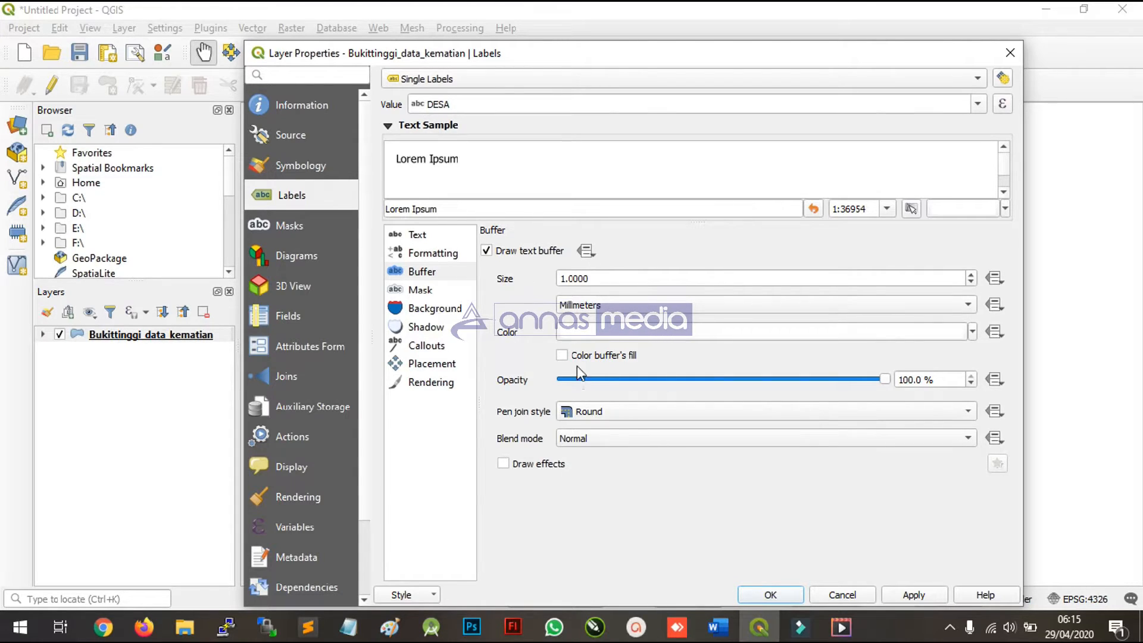
# - Check the label text settings, apply the labelling to the map and close the layer properties
pyautogui.click(430, 234)
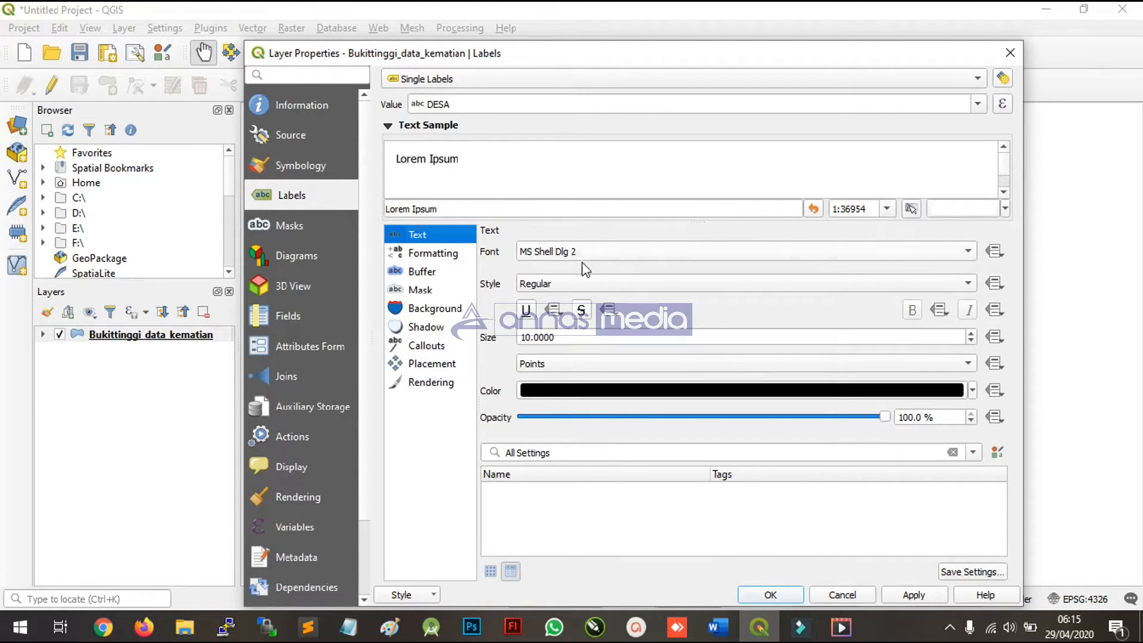
pyautogui.click(914, 596)
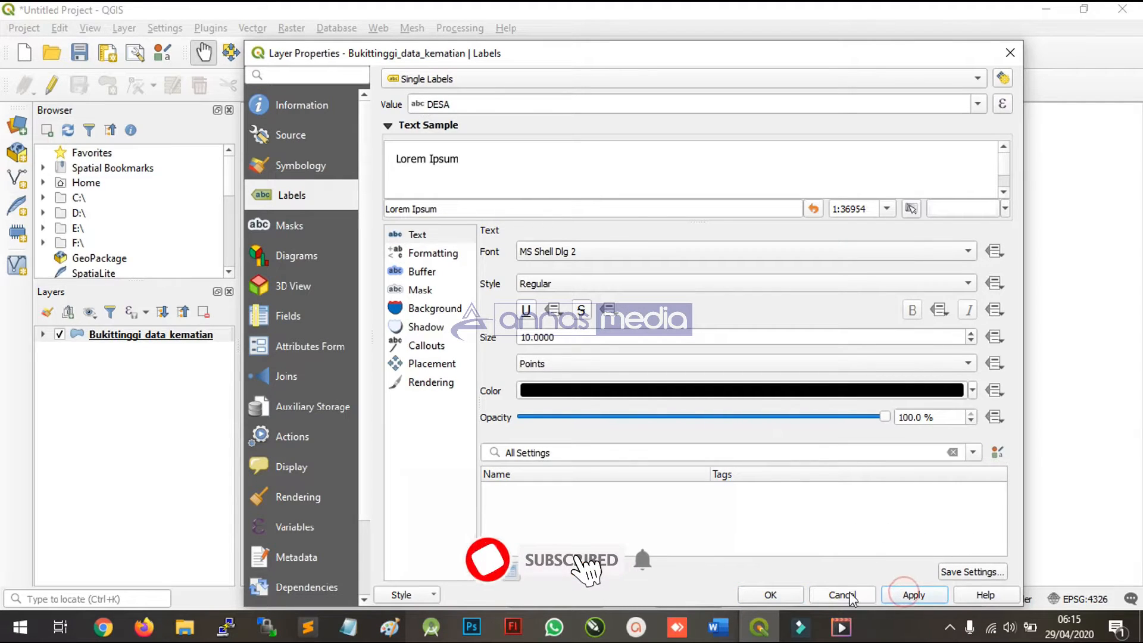
pyautogui.click(774, 594)
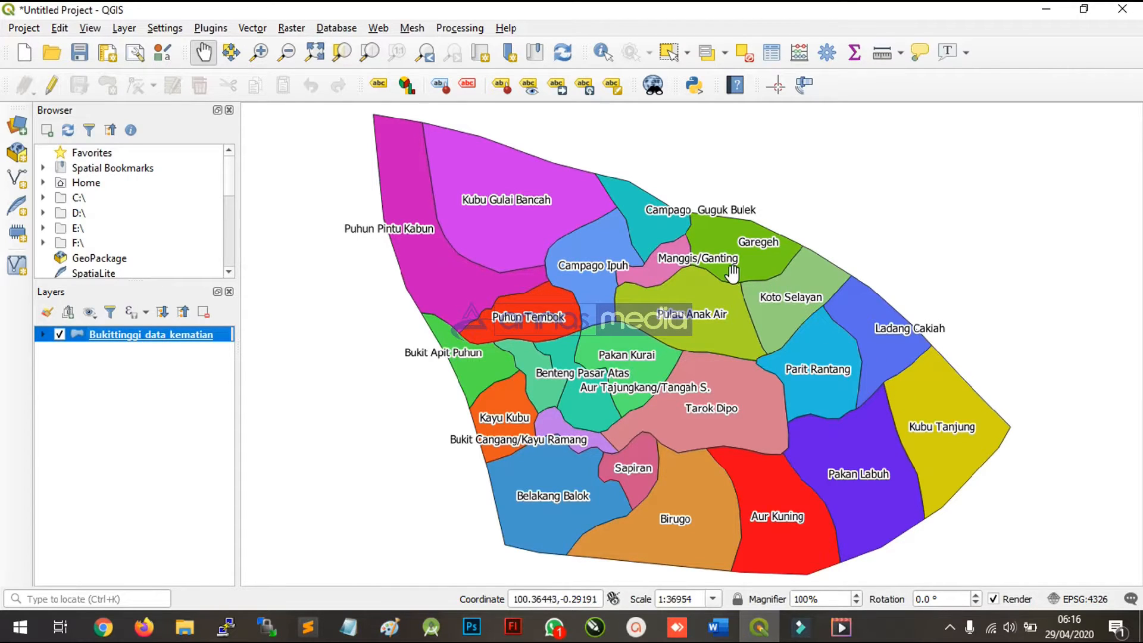
# - Open the Bukittinggi_data_kematian attribute table, sort it by KEMATIAN and widen the window to show the JUMLAH_PDD and PERSENTASE columns
pyautogui.click(220, 332)
pyautogui.click(773, 53)
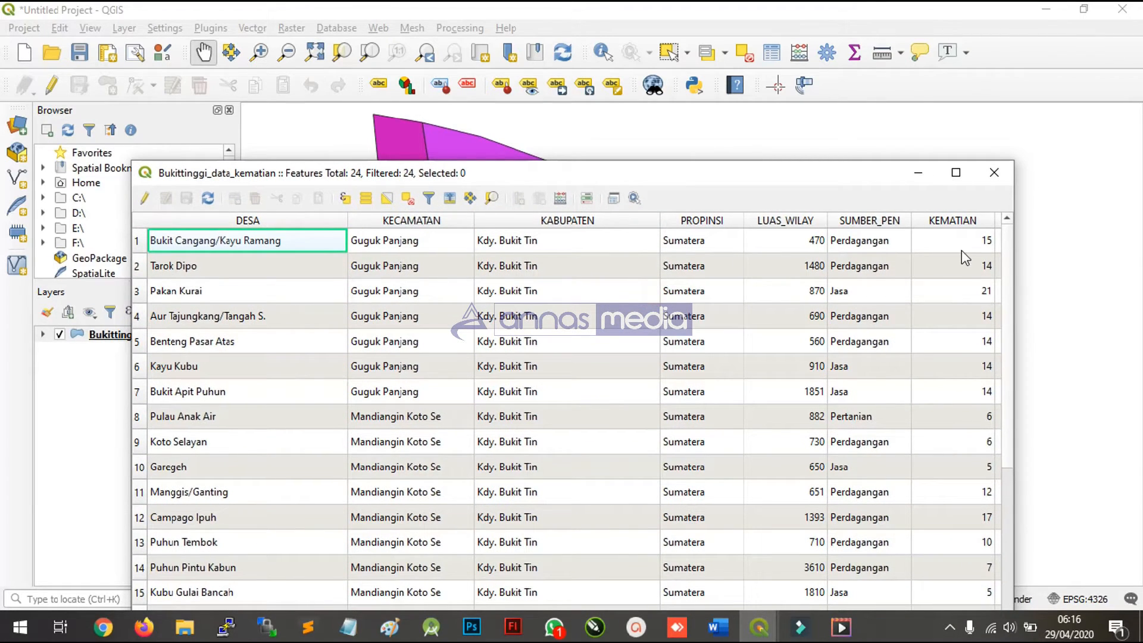
pyautogui.click(943, 221)
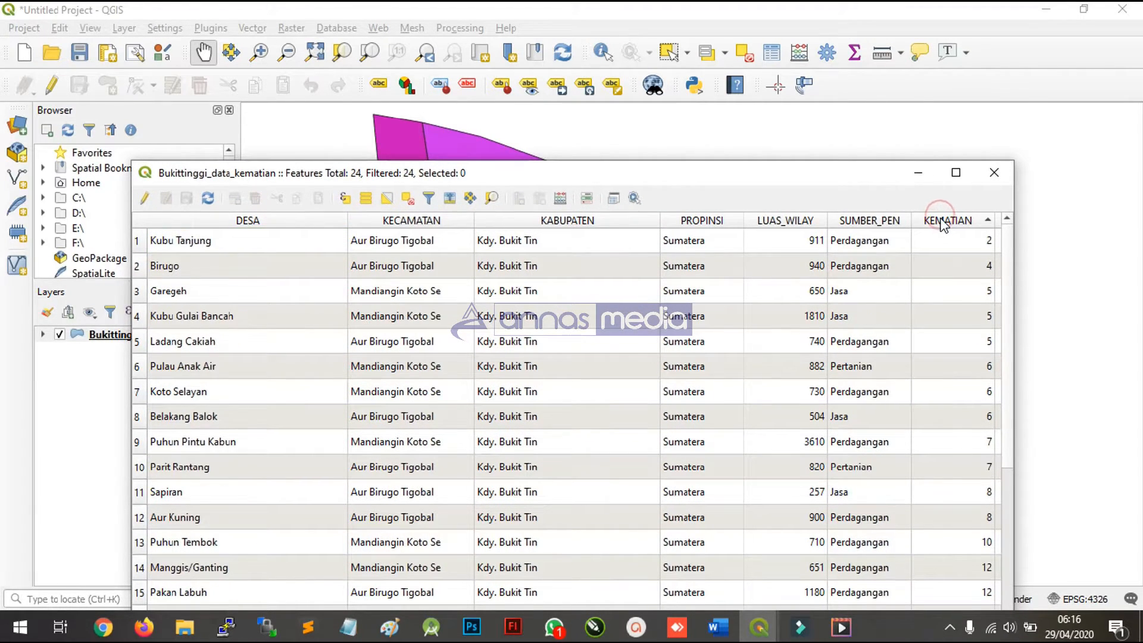
pyautogui.moveTo(862, 185); pyautogui.dragTo(707, 238)
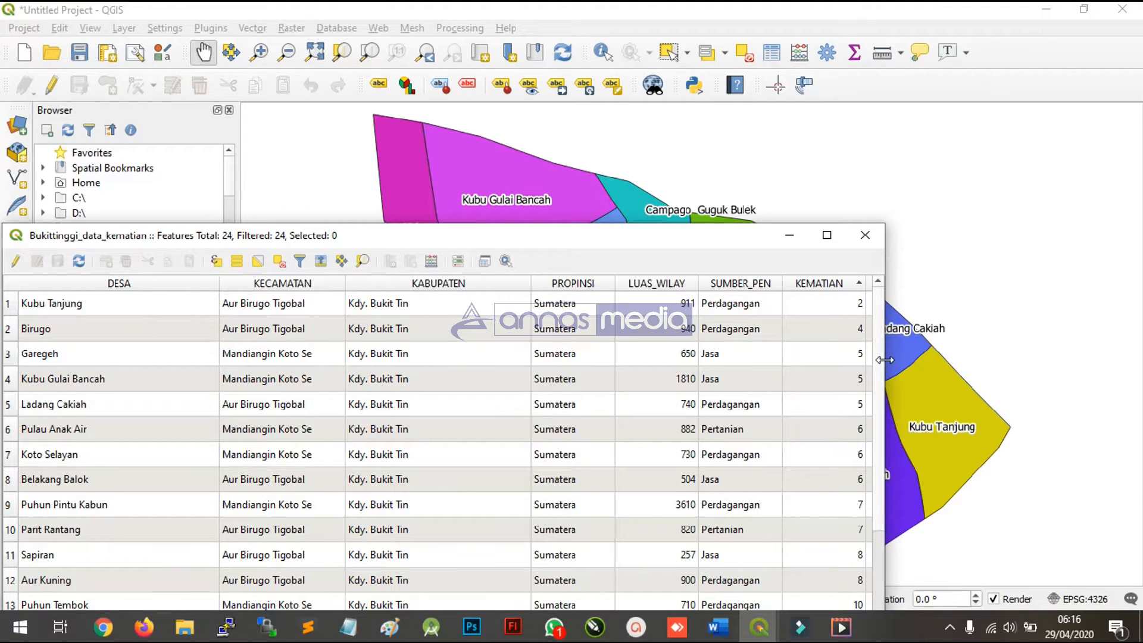
pyautogui.moveTo(884, 364); pyautogui.dragTo(1110, 357)
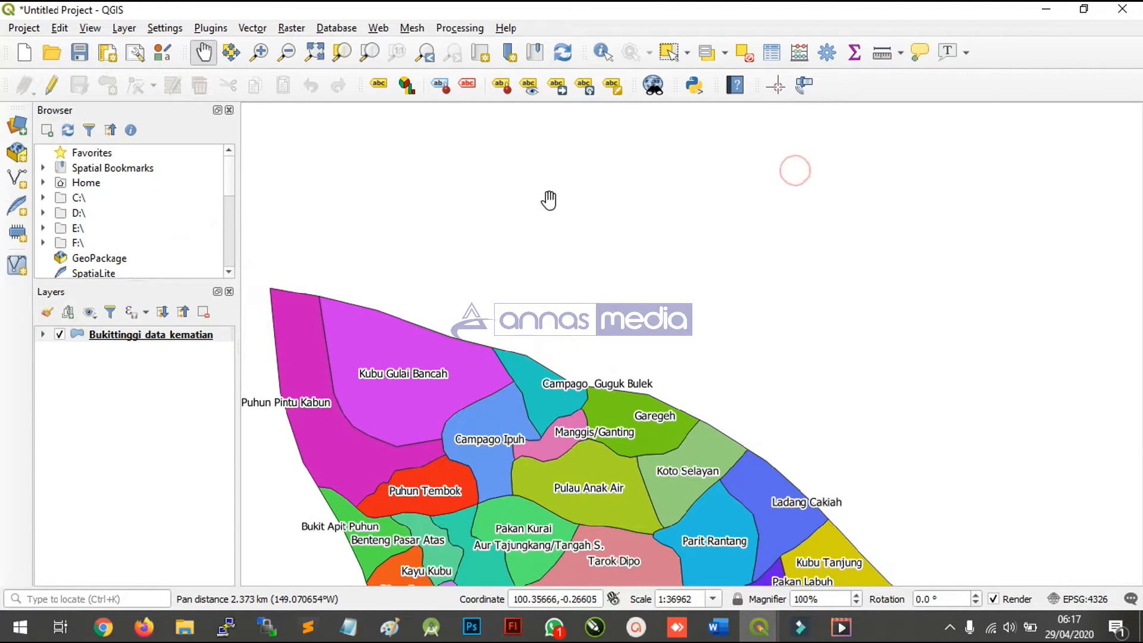
# - Look over the labelled map, review the attribute table once more and close the table
pyautogui.scroll(-1, 761, 274)
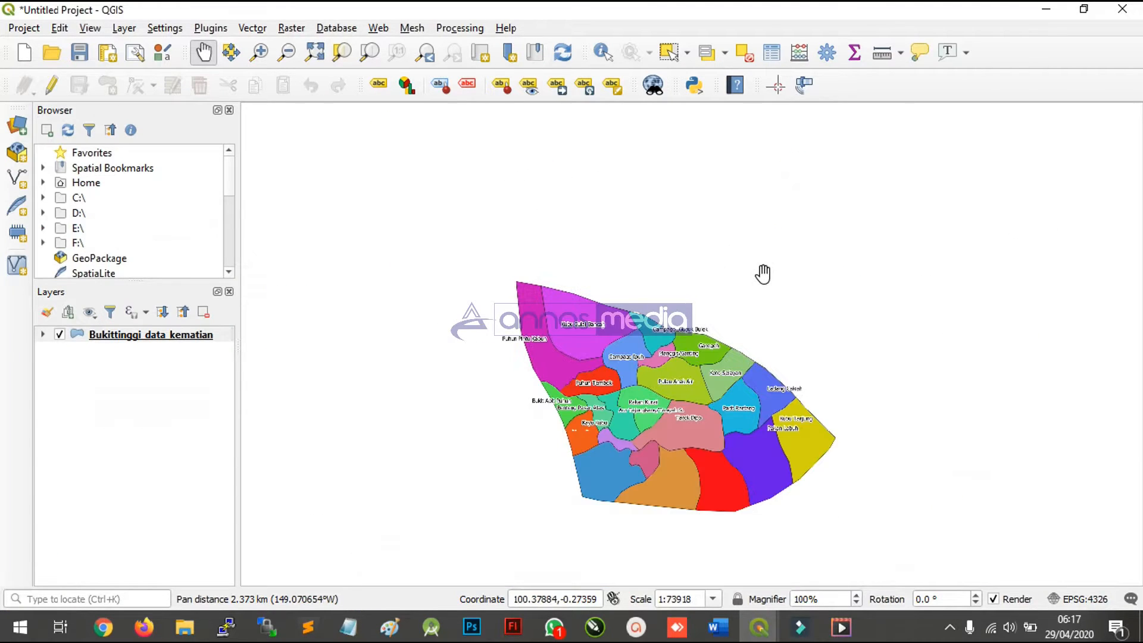
pyautogui.scroll(1, 672, 461)
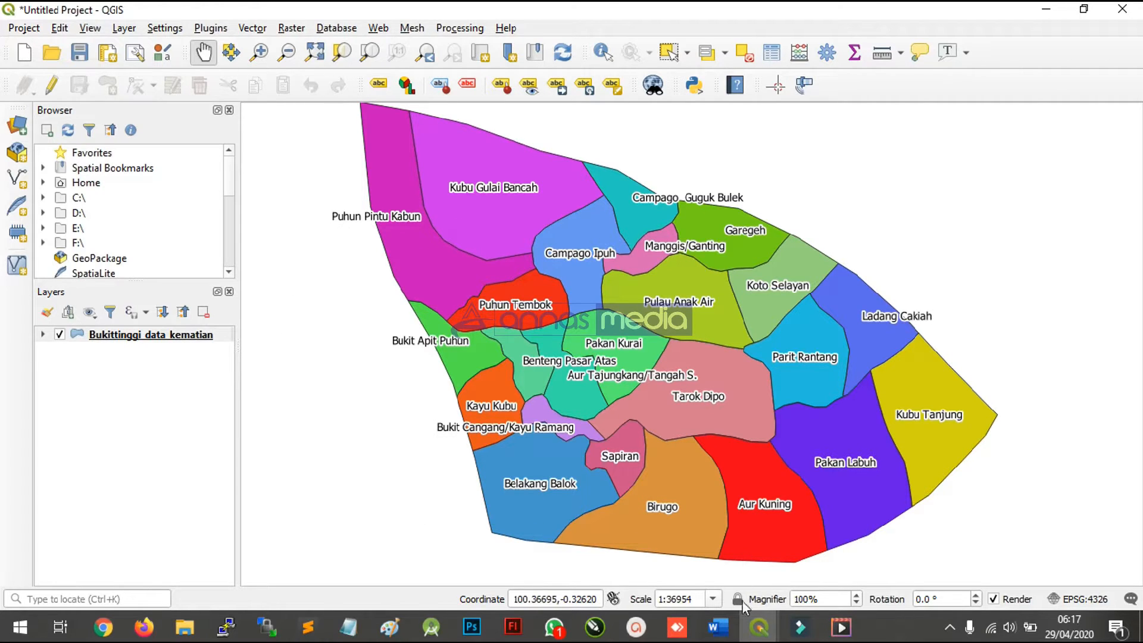
pyautogui.press('F6')
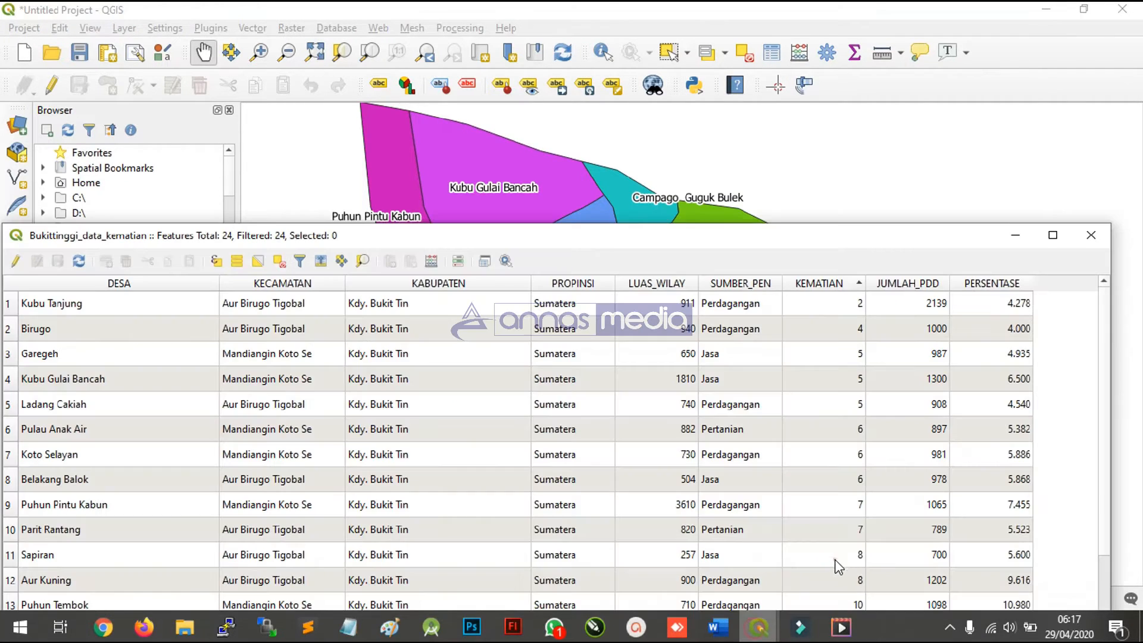
pyautogui.click(1091, 235)
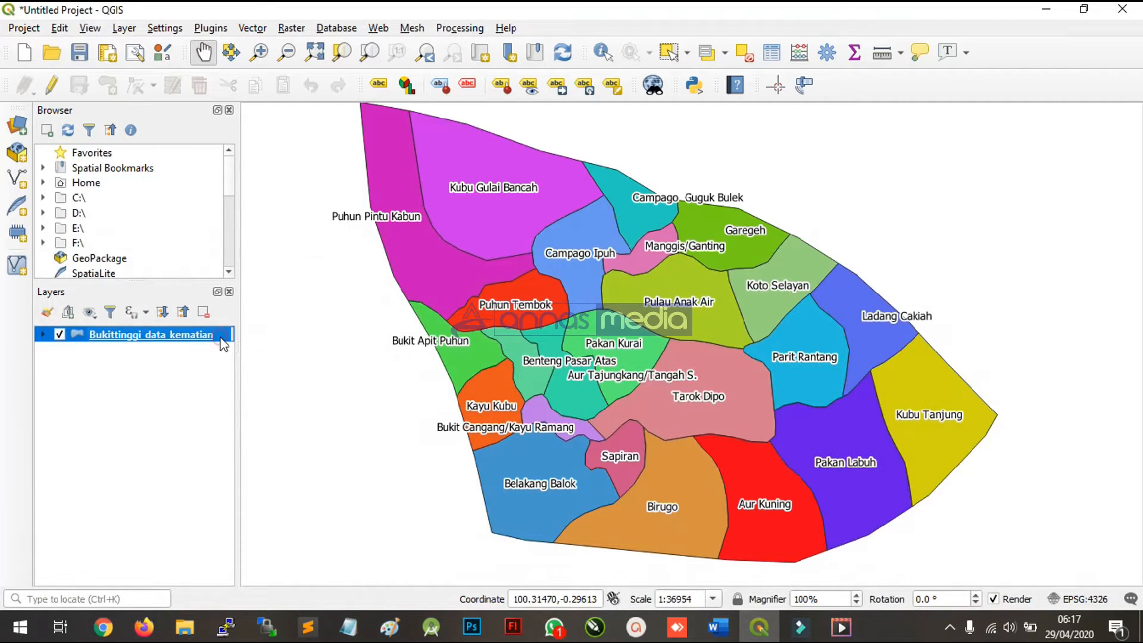
# - Reopen the Bukittinggi_data_kematian layer's properties and change its symbology from Categorized to Graduated
pyautogui.rightClick(220, 341)
pyautogui.click(241, 332)
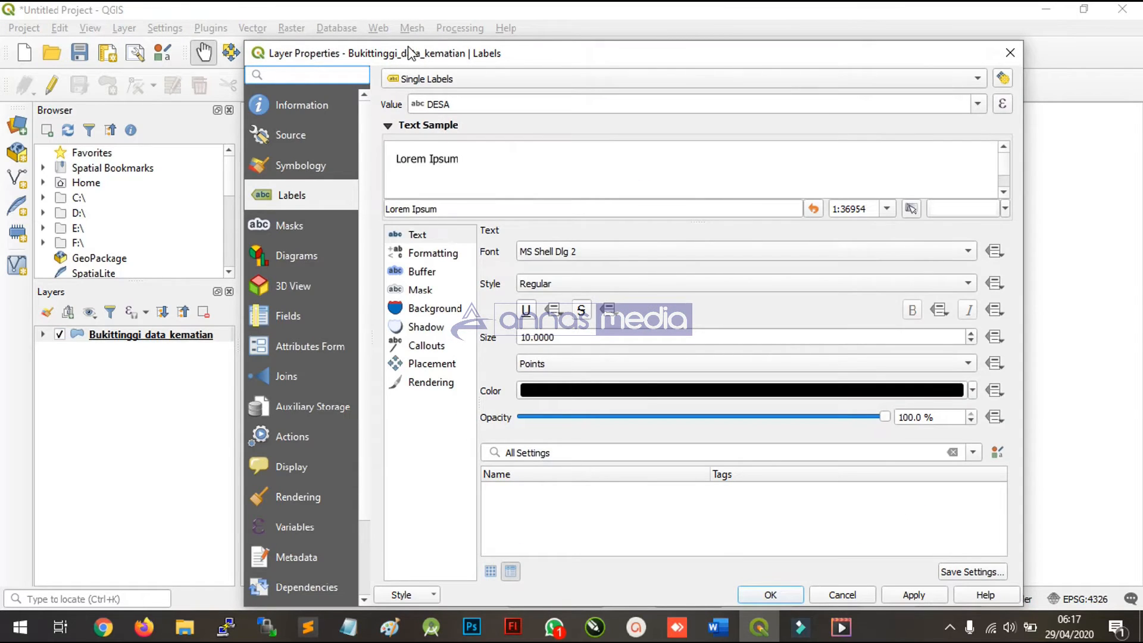
pyautogui.moveTo(400, 44); pyautogui.dragTo(345, 36)
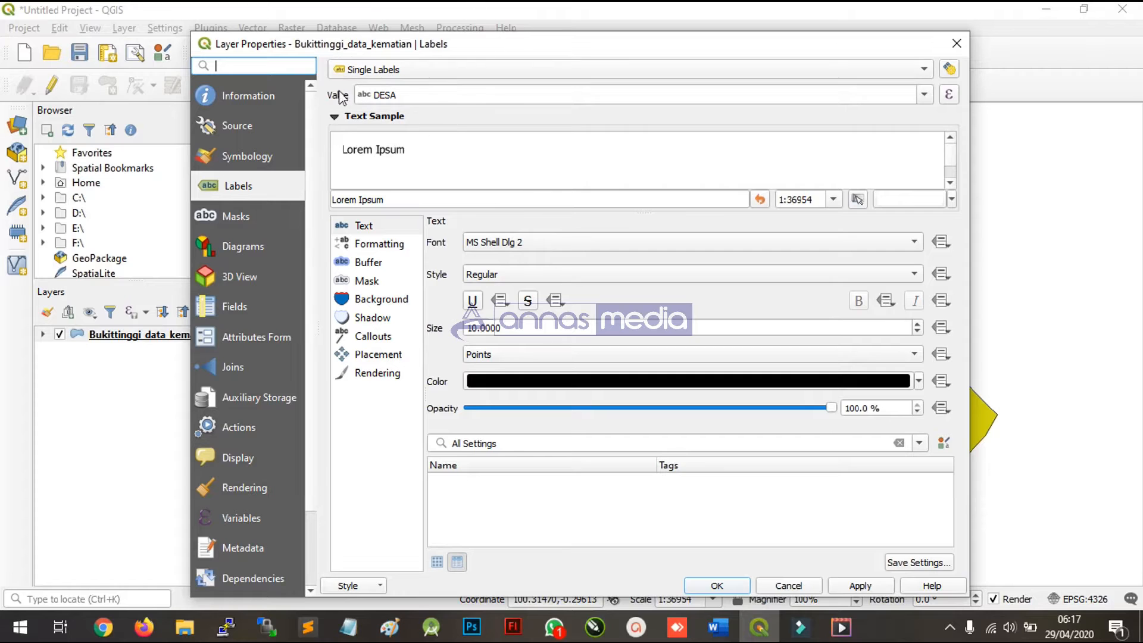
pyautogui.click(259, 160)
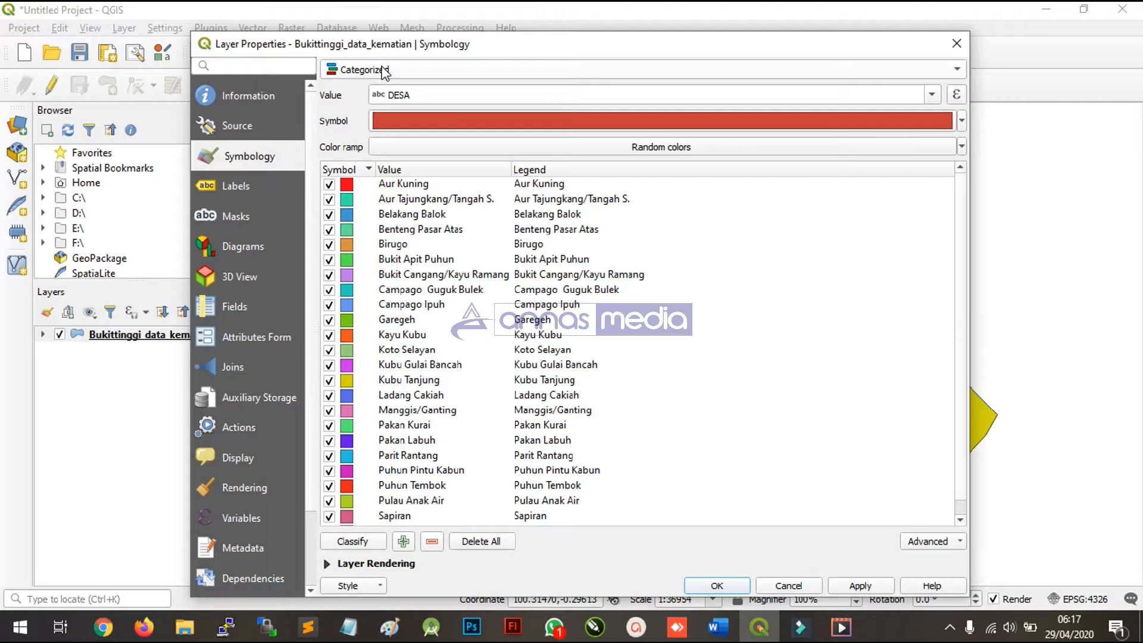
pyautogui.click(360, 73)
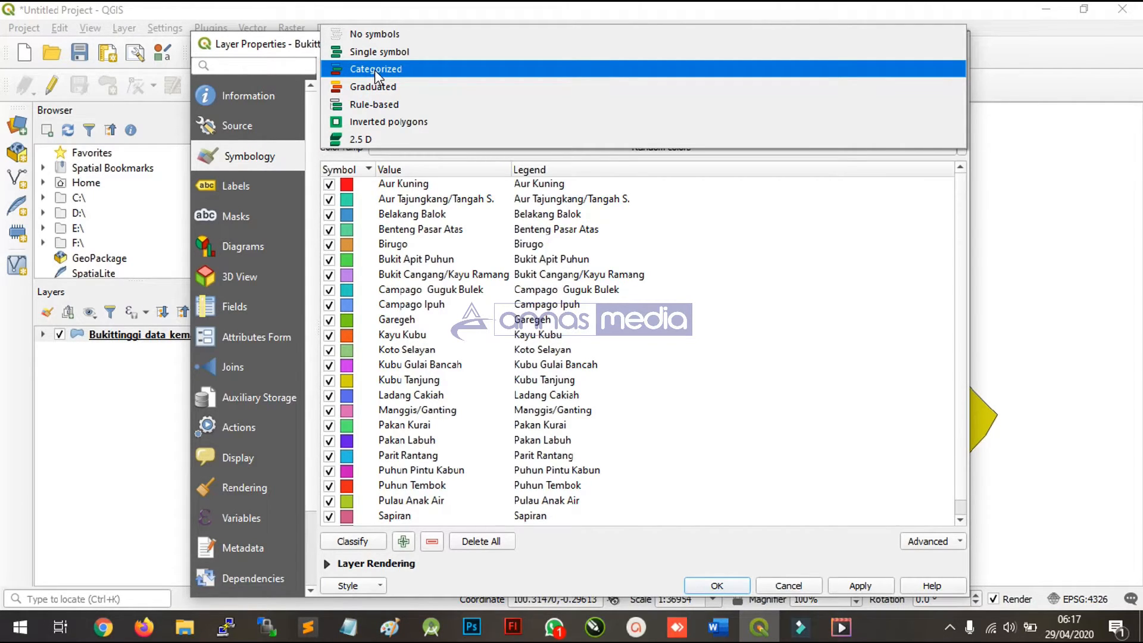
pyautogui.click(374, 70)
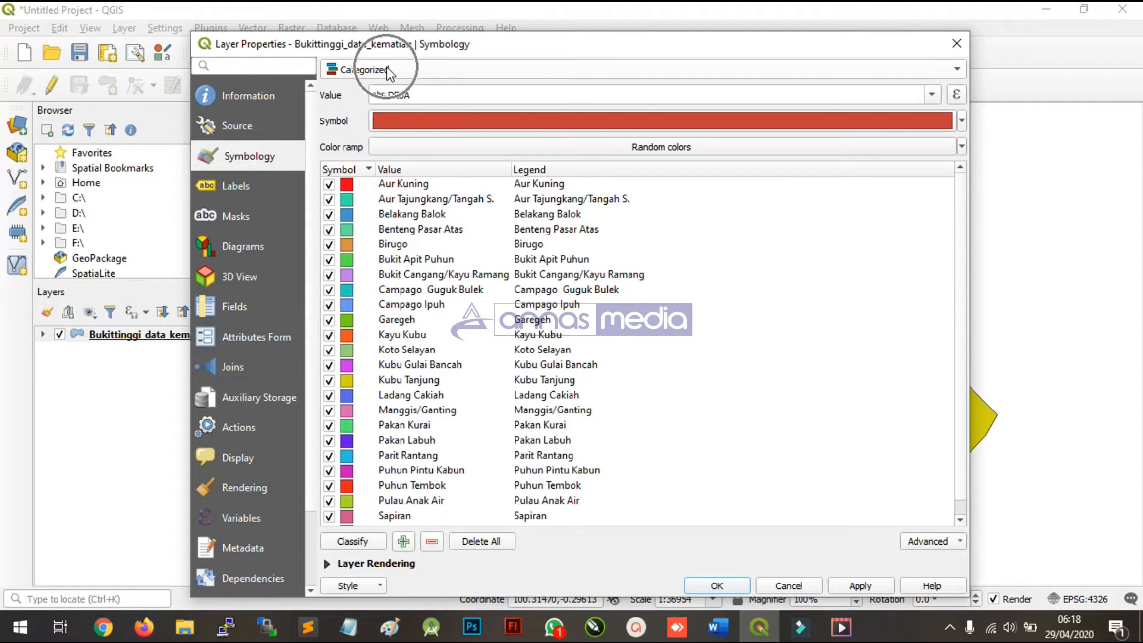
pyautogui.click(387, 69)
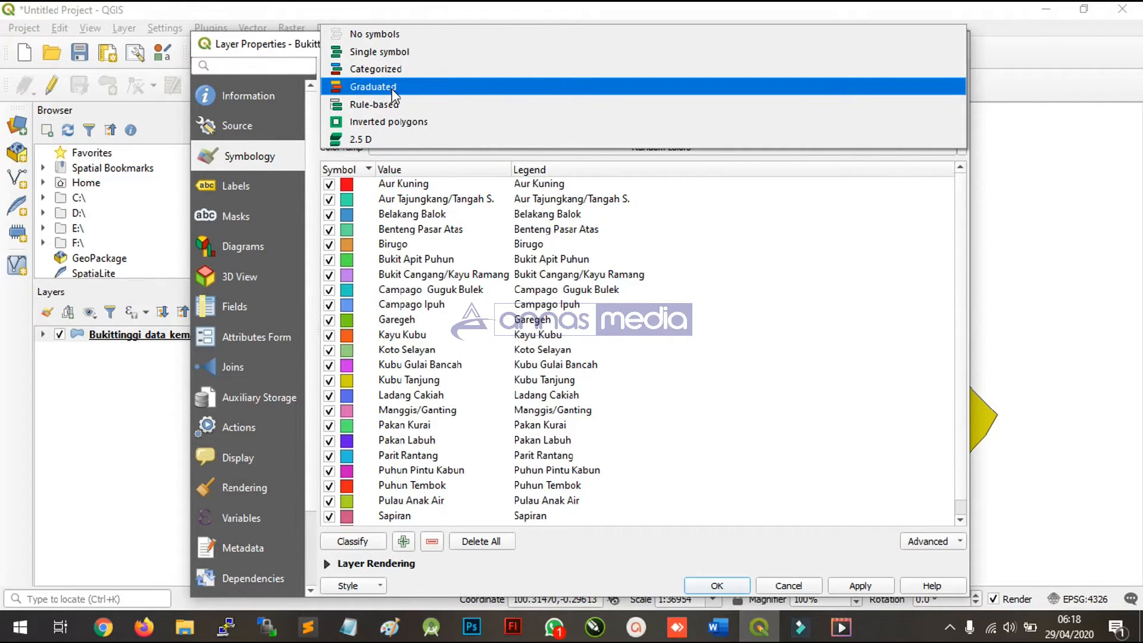
pyautogui.click(393, 88)
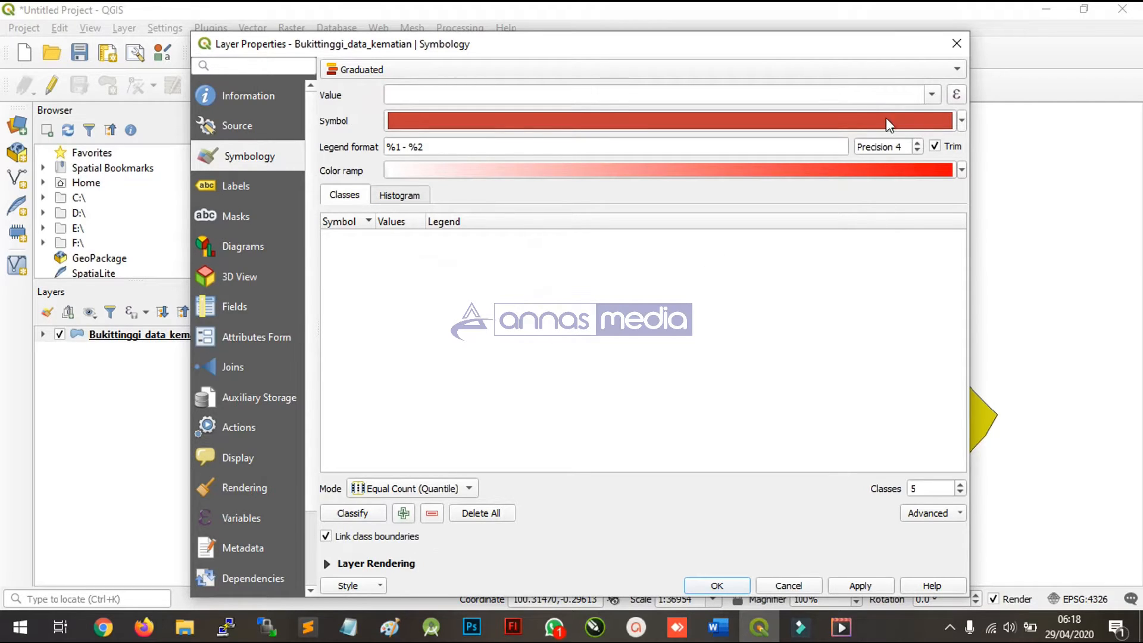
# - Use the JUMLAH_PDD field as the graduated value and choose the Reds color ramp
pyautogui.click(810, 98)
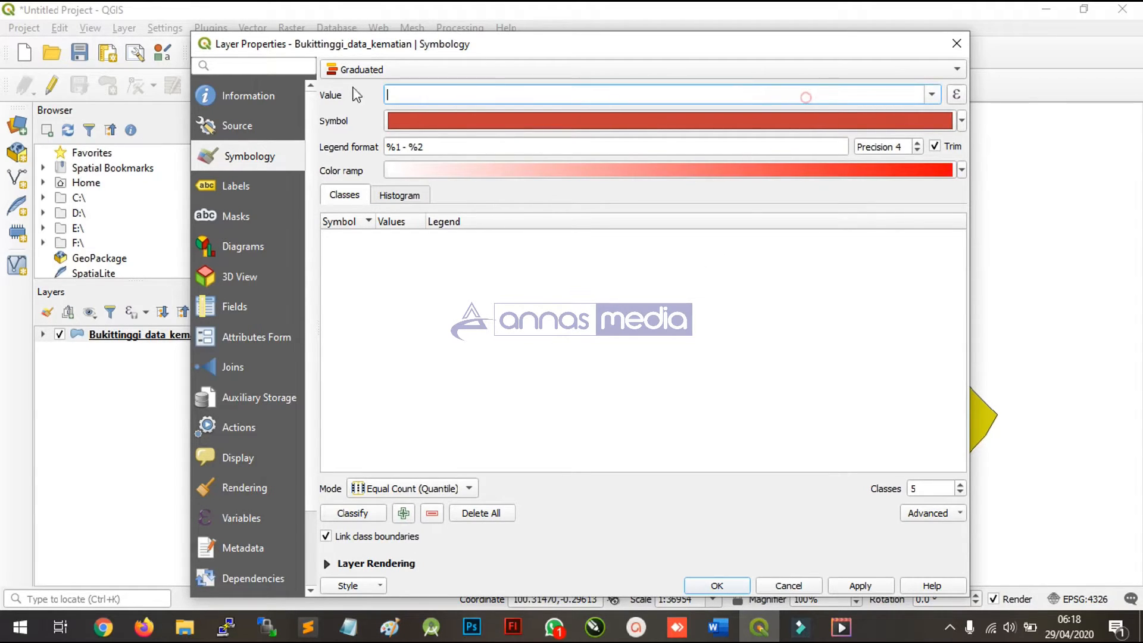
pyautogui.click(930, 95)
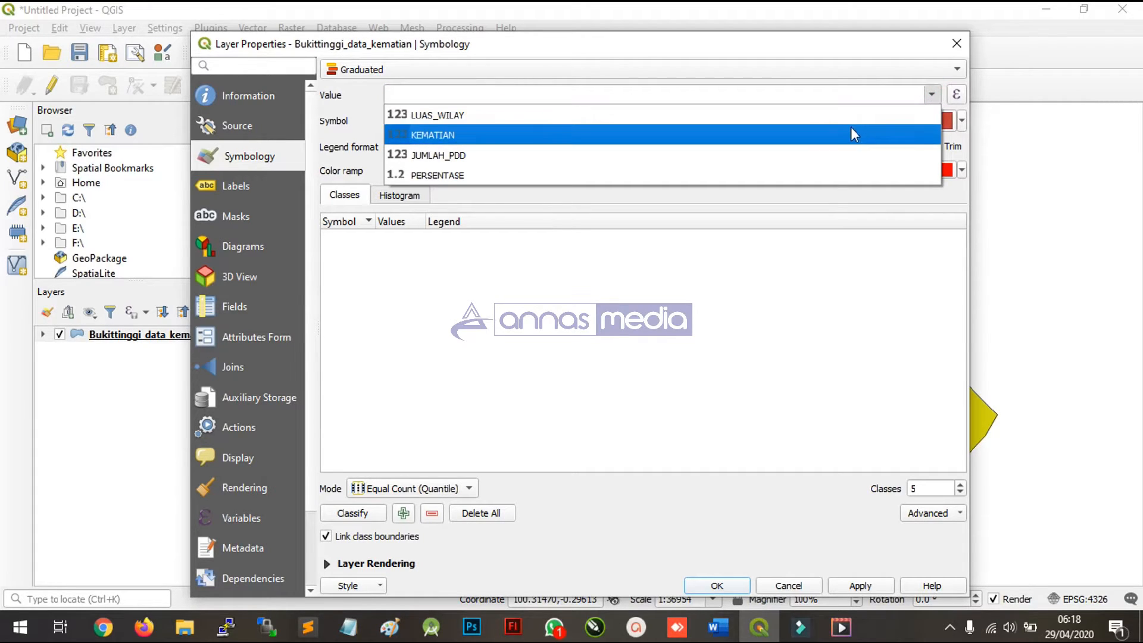
pyautogui.click(783, 154)
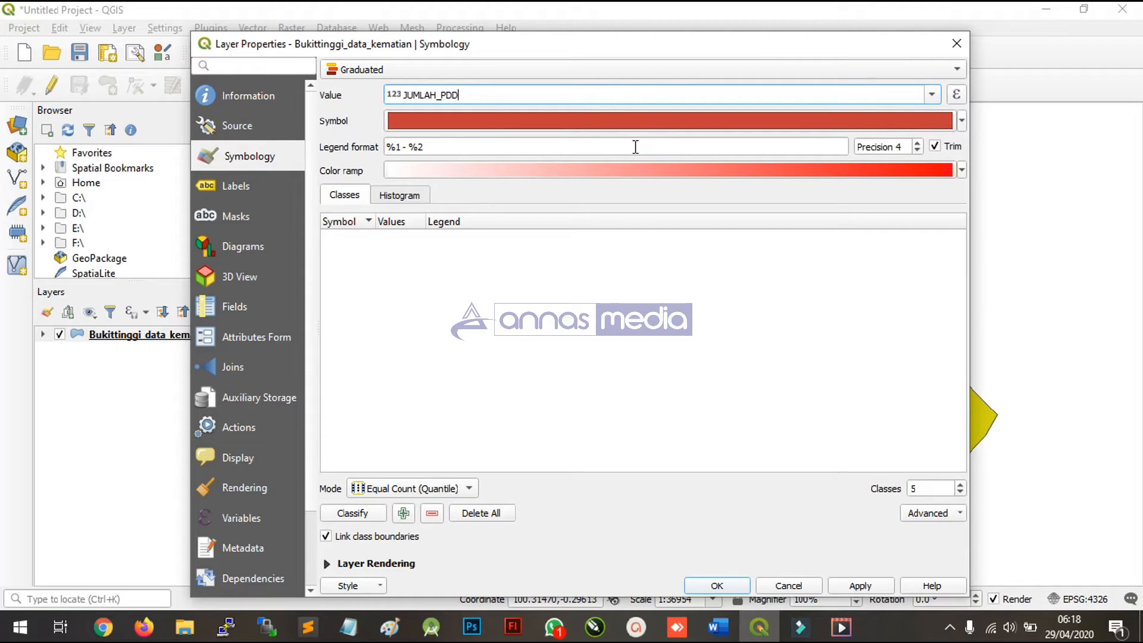
pyautogui.click(450, 147)
pyautogui.click(962, 170)
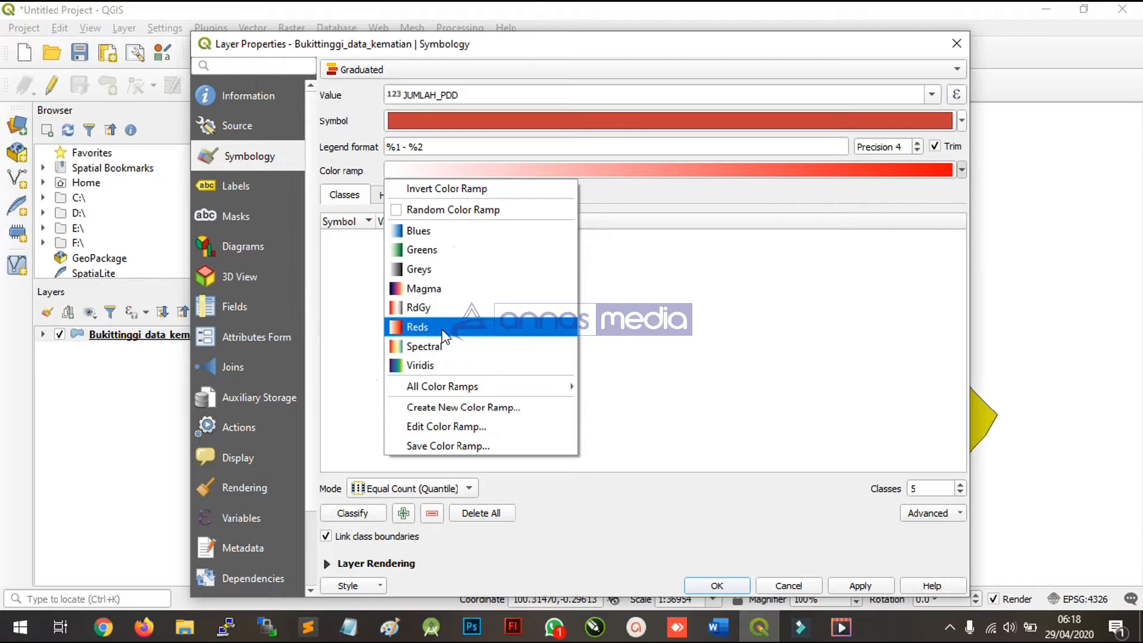
pyautogui.click(442, 329)
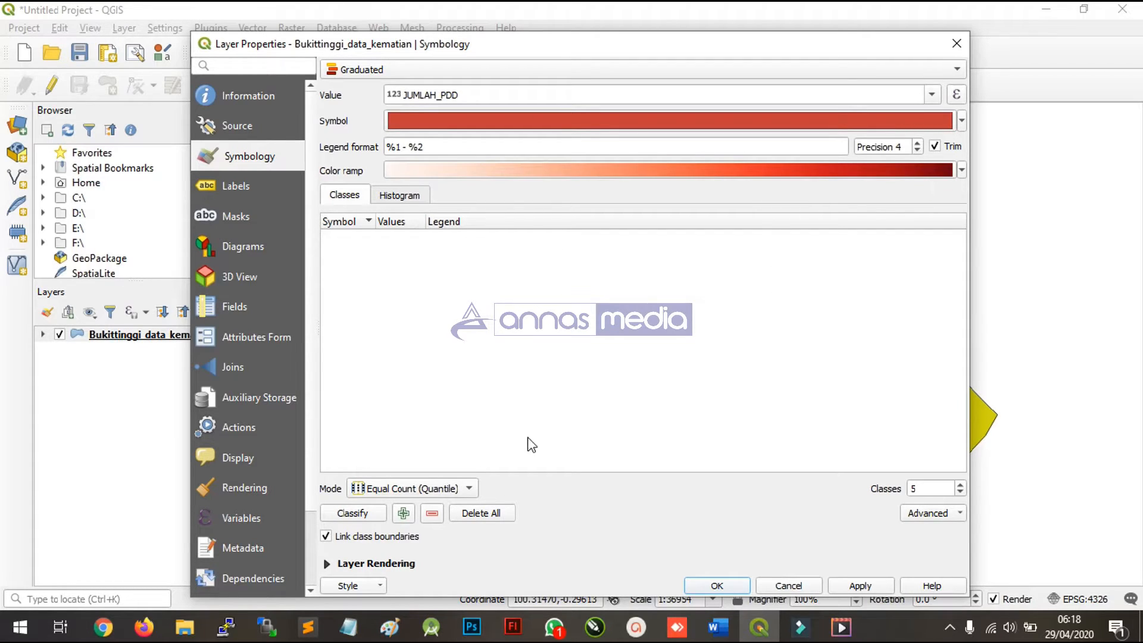
# - Set the number of graduated classes to 4 and reposition the layer properties window
pyautogui.doubleClick(916, 488)
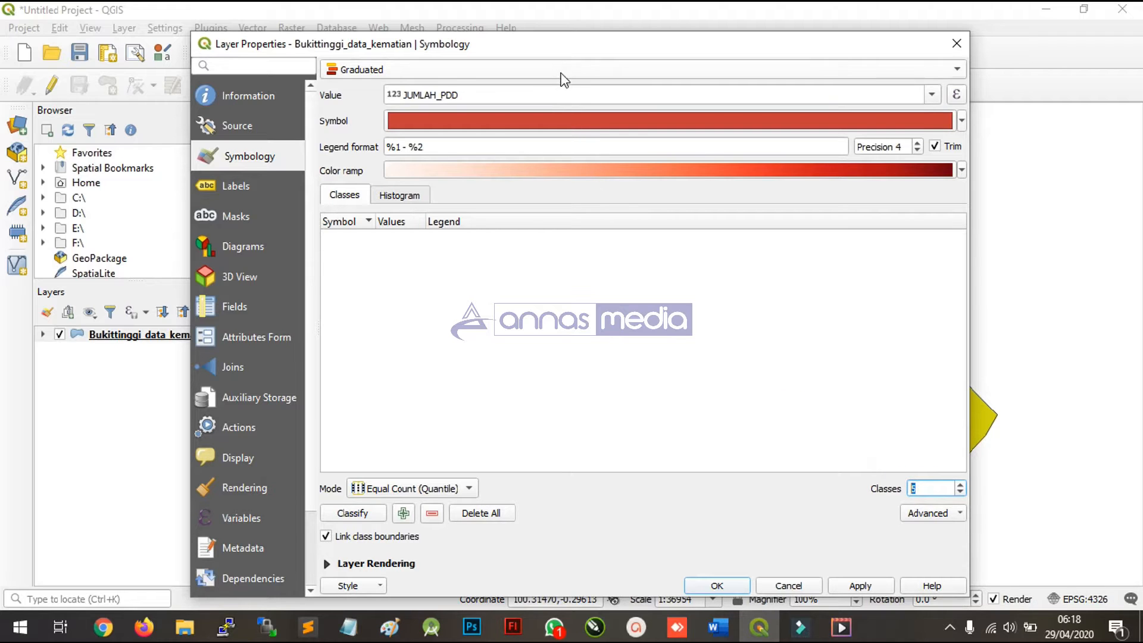
pyautogui.moveTo(558, 42)
pyautogui.mouseDown()
pyautogui.moveTo(613, 49)
pyautogui.moveTo(599, 63)
pyautogui.moveTo(565, 61)
pyautogui.mouseUp()
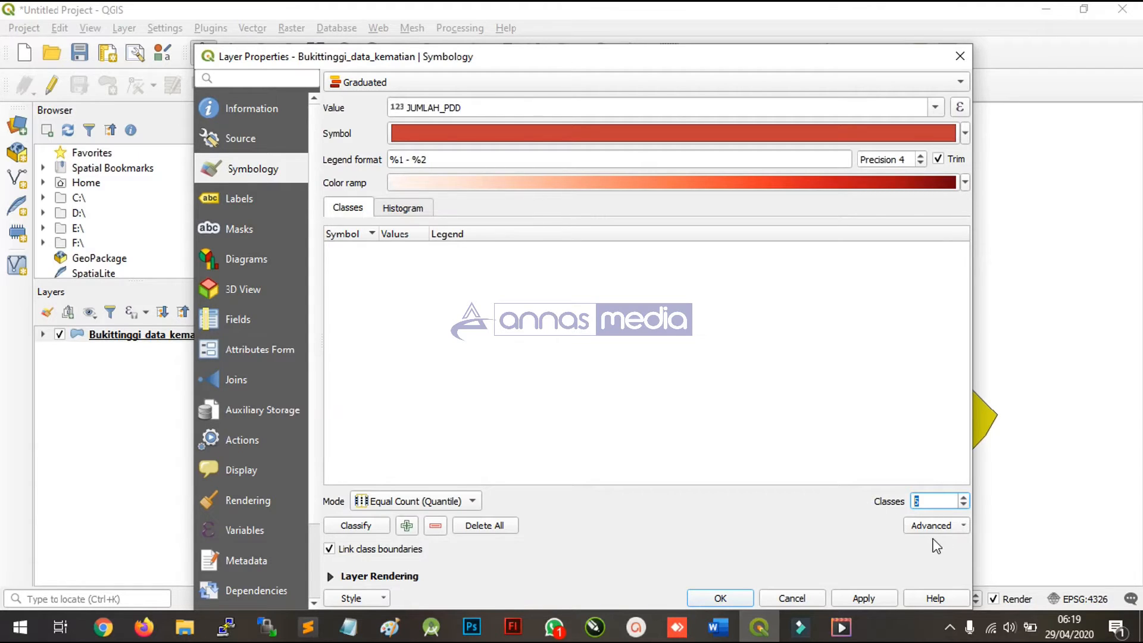
pyautogui.write('4')
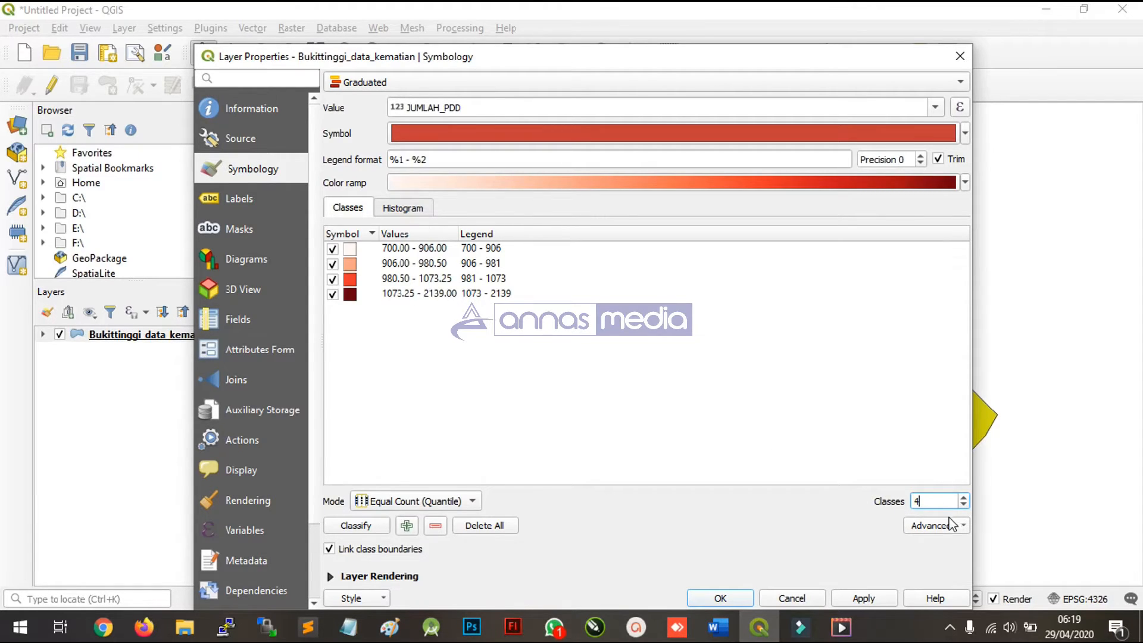
pyautogui.click(934, 500)
pyautogui.press('ctrl')
pyautogui.press('ctrl')
pyautogui.press('ctrl')
pyautogui.moveTo(584, 59); pyautogui.dragTo(628, 33)
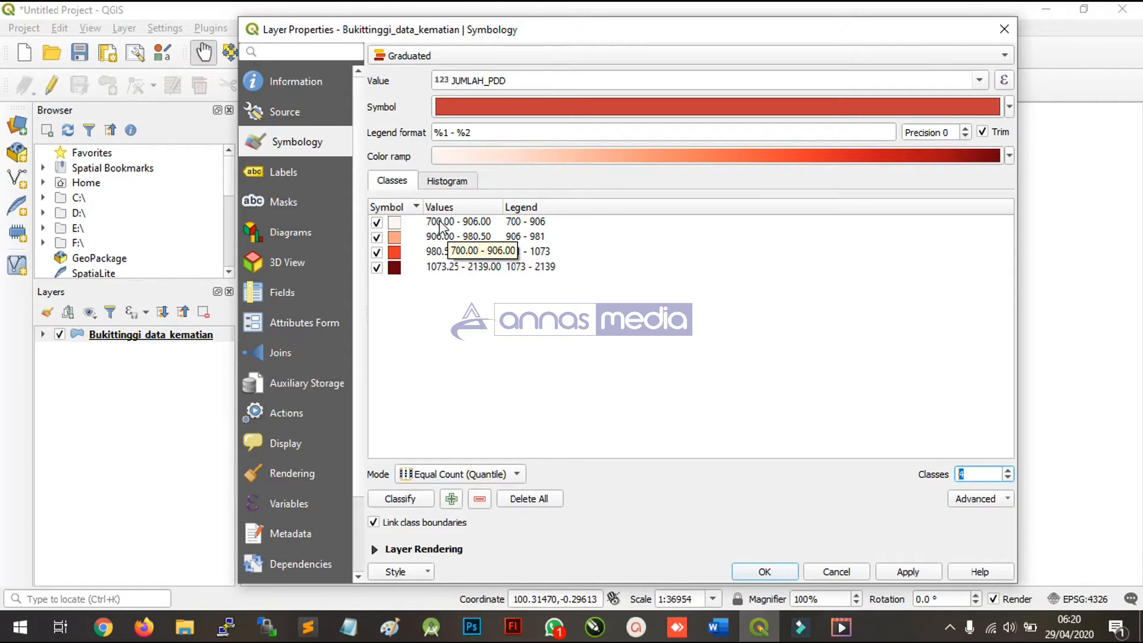
# - Set the first class's bounds to a lower value of 1 and an upper value of 400
pyautogui.click(442, 226)
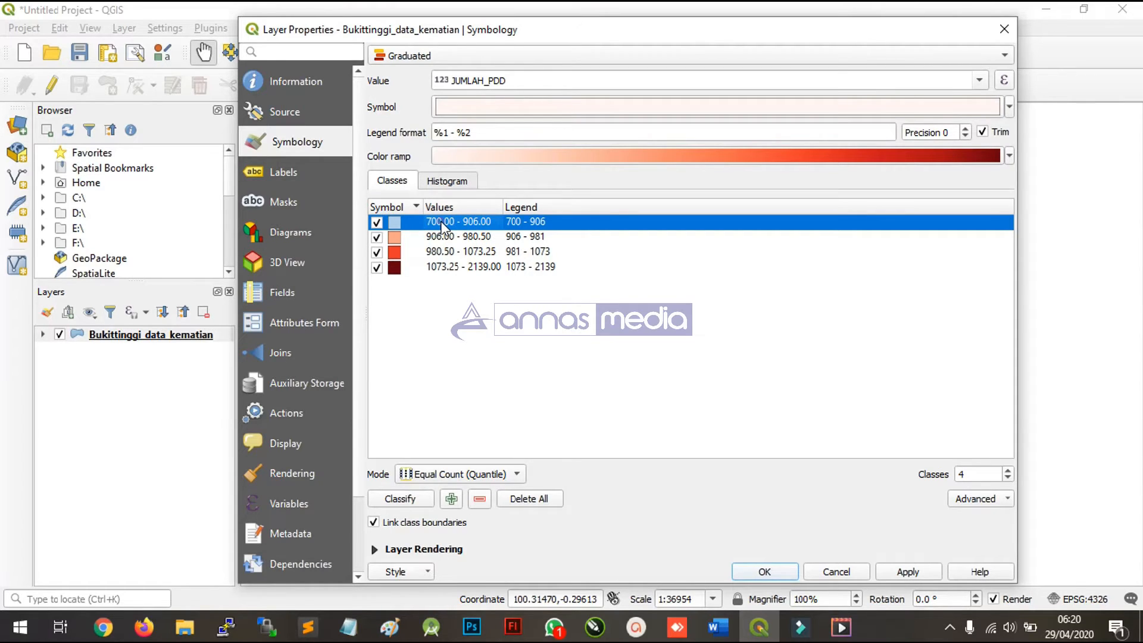
pyautogui.doubleClick(441, 220)
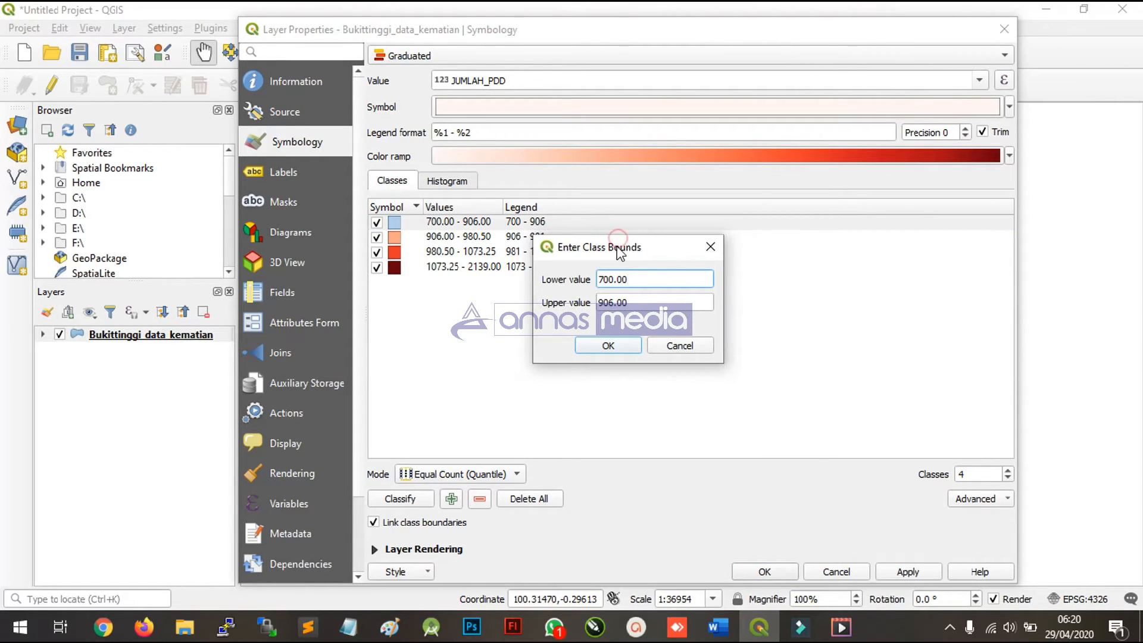
pyautogui.moveTo(617, 248); pyautogui.dragTo(632, 312)
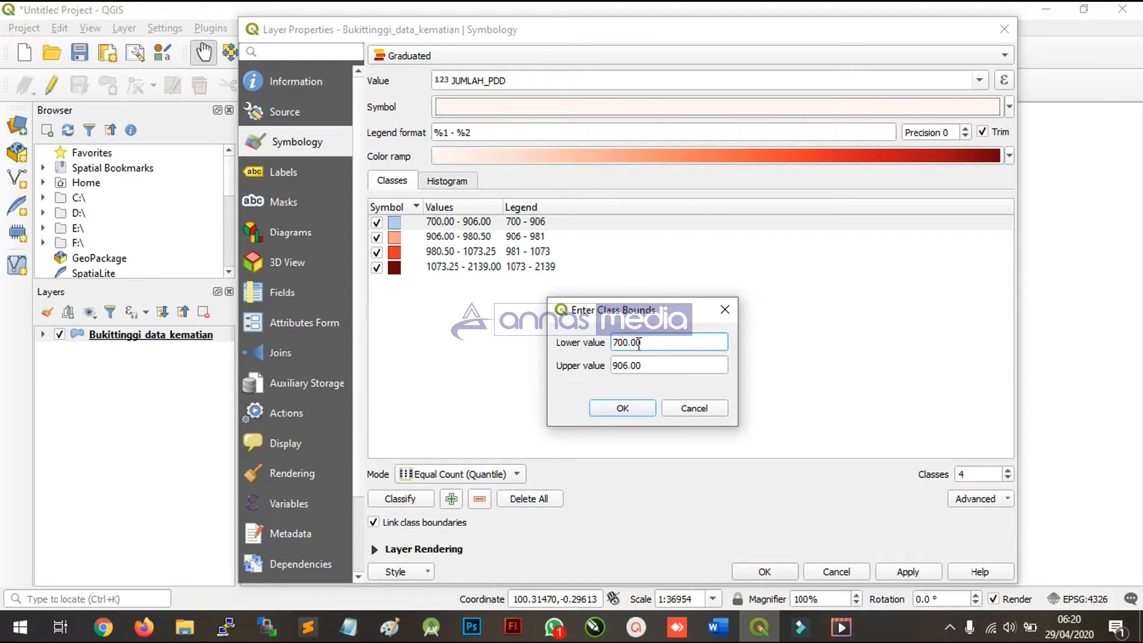
pyautogui.moveTo(650, 346); pyautogui.dragTo(585, 362)
pyautogui.write('1')
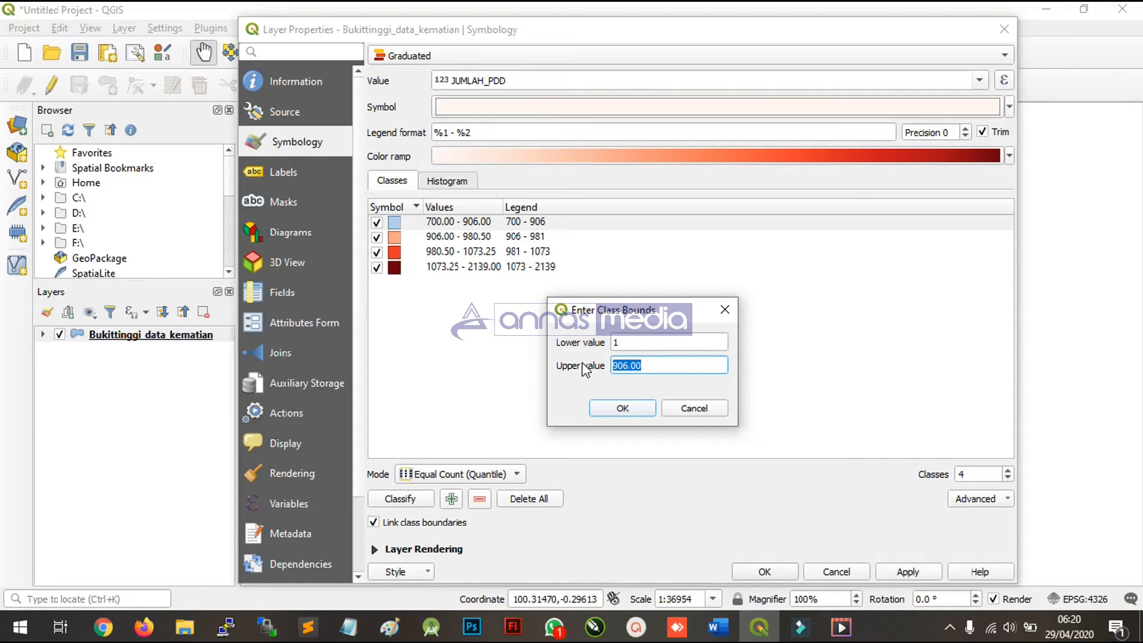
pyautogui.write('4')
pyautogui.click(624, 408)
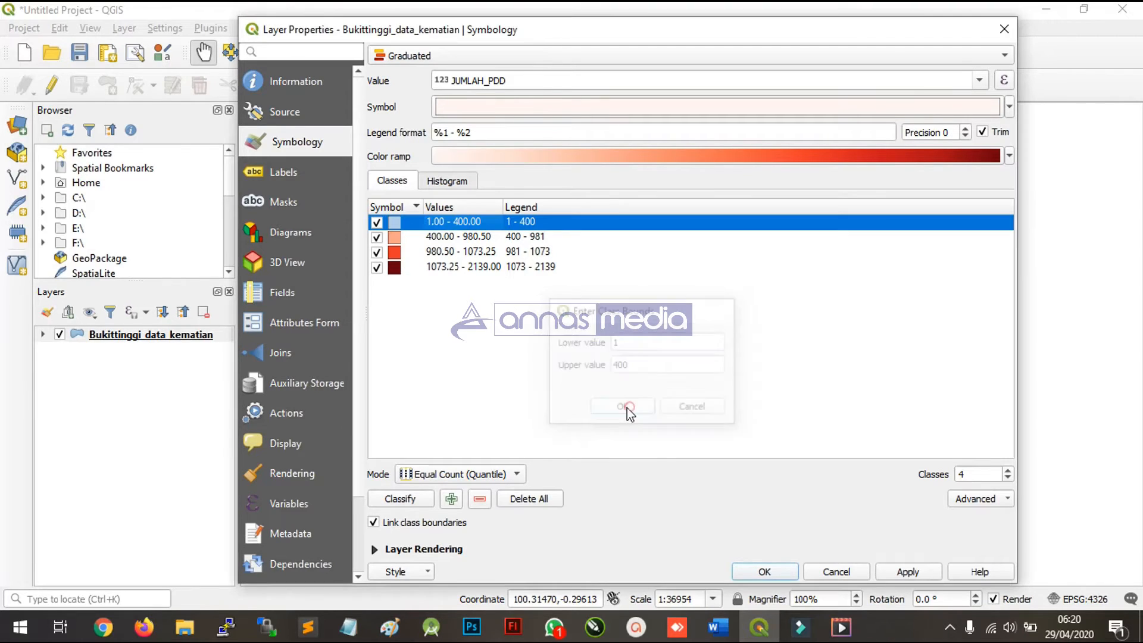
# - Set the second class's bounds to a lower value of 401 and an upper value of 800
pyautogui.doubleClick(470, 246)
pyautogui.moveTo(639, 284); pyautogui.dragTo(577, 286)
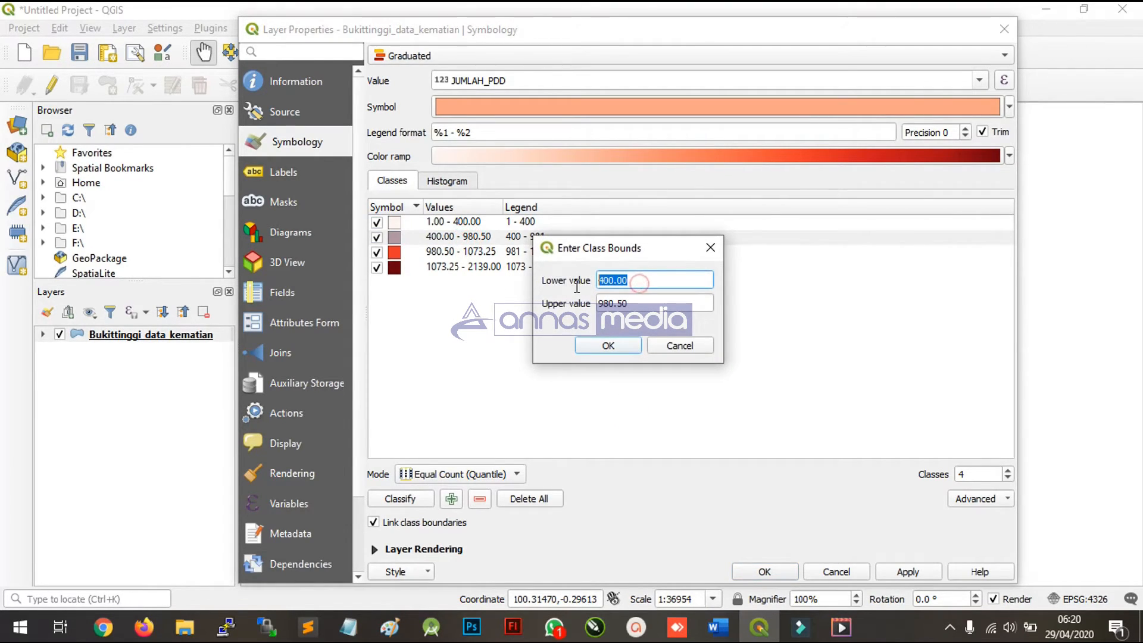
pyautogui.write('1')
pyautogui.moveTo(670, 303); pyautogui.dragTo(537, 307)
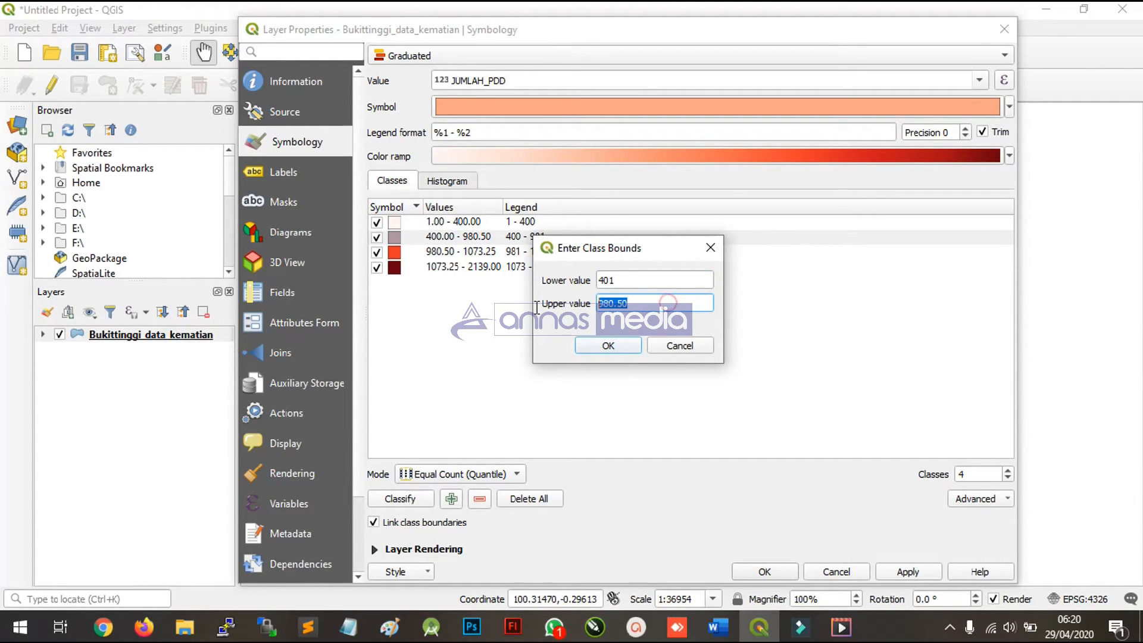
pyautogui.write('800')
pyautogui.click(600, 346)
# - Set the third class's bounds to a lower value of 801 and an upper value of 1200
pyautogui.click(457, 253)
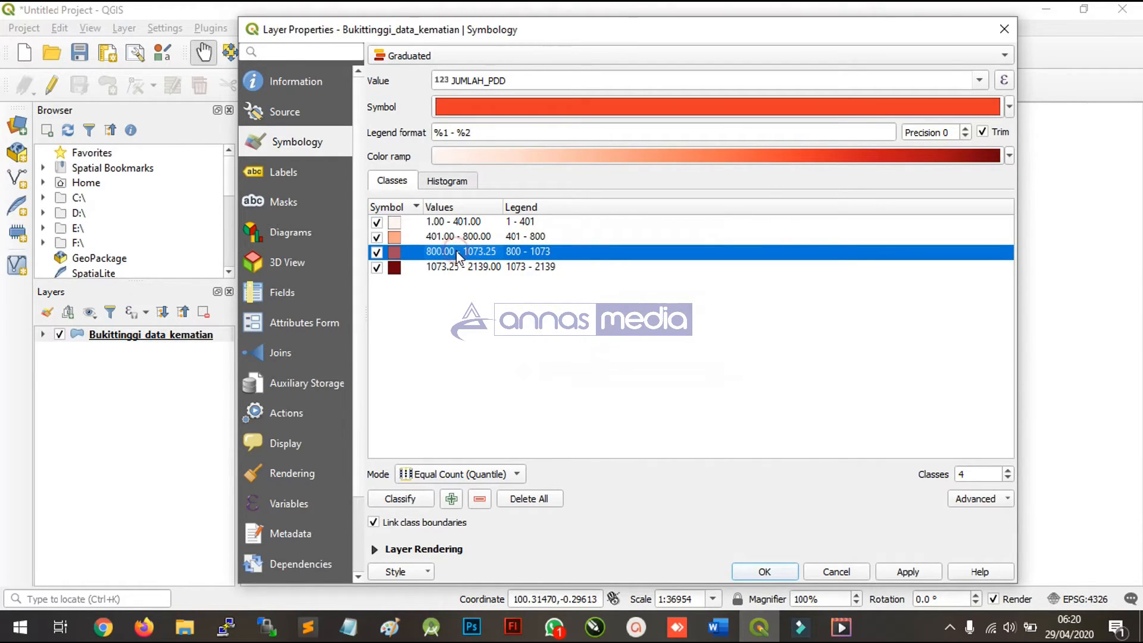
pyautogui.doubleClick(456, 251)
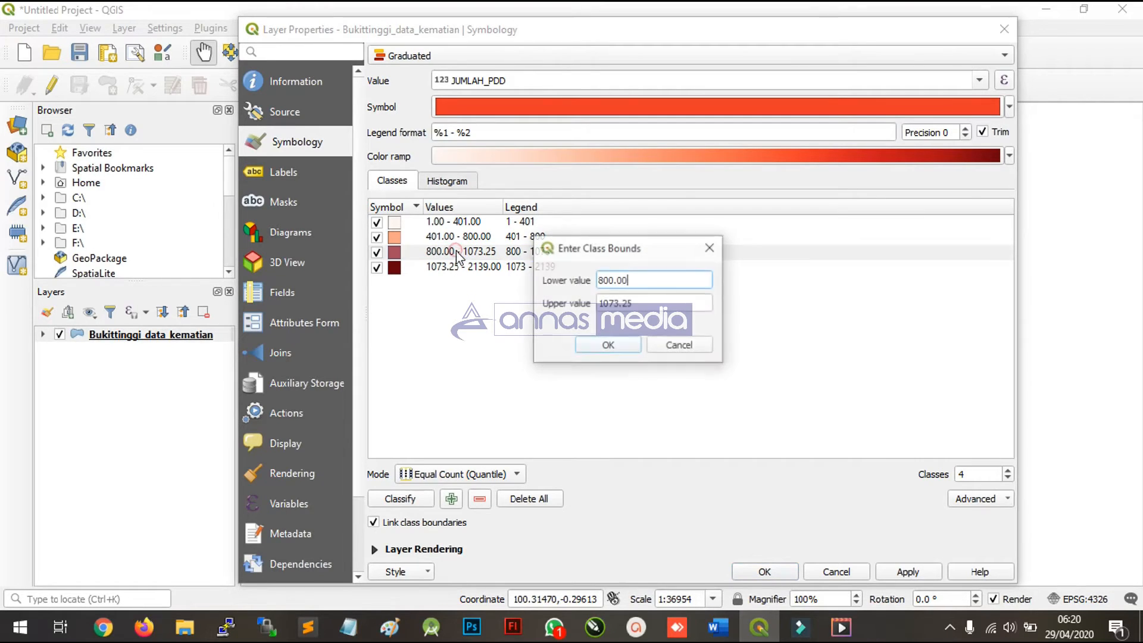
pyautogui.moveTo(637, 281); pyautogui.dragTo(611, 283)
pyautogui.write('1')
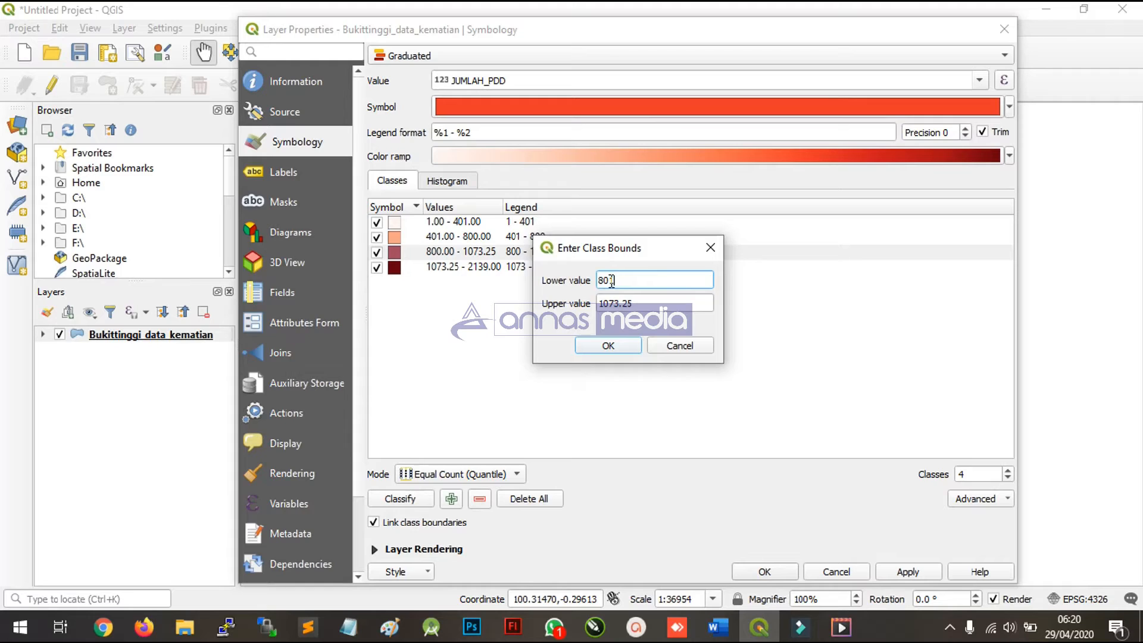
pyautogui.press('Tab')
pyautogui.write('1200')
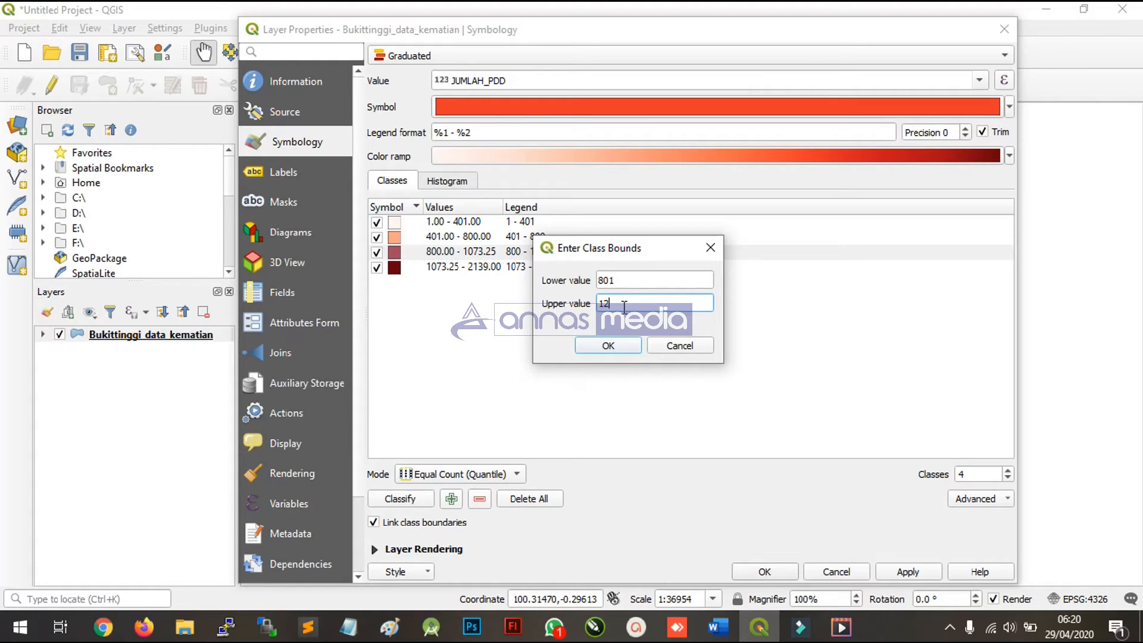
pyautogui.click(613, 348)
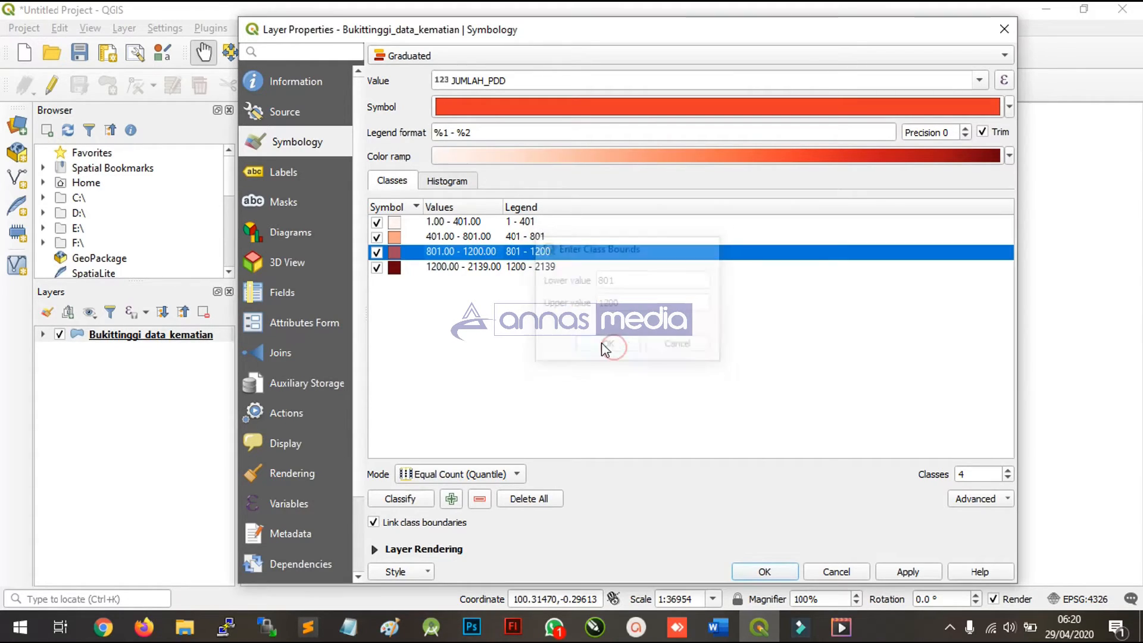
# - Set the fourth class's bounds to a lower value of 1201 and an upper value of 1600
pyautogui.doubleClick(509, 268)
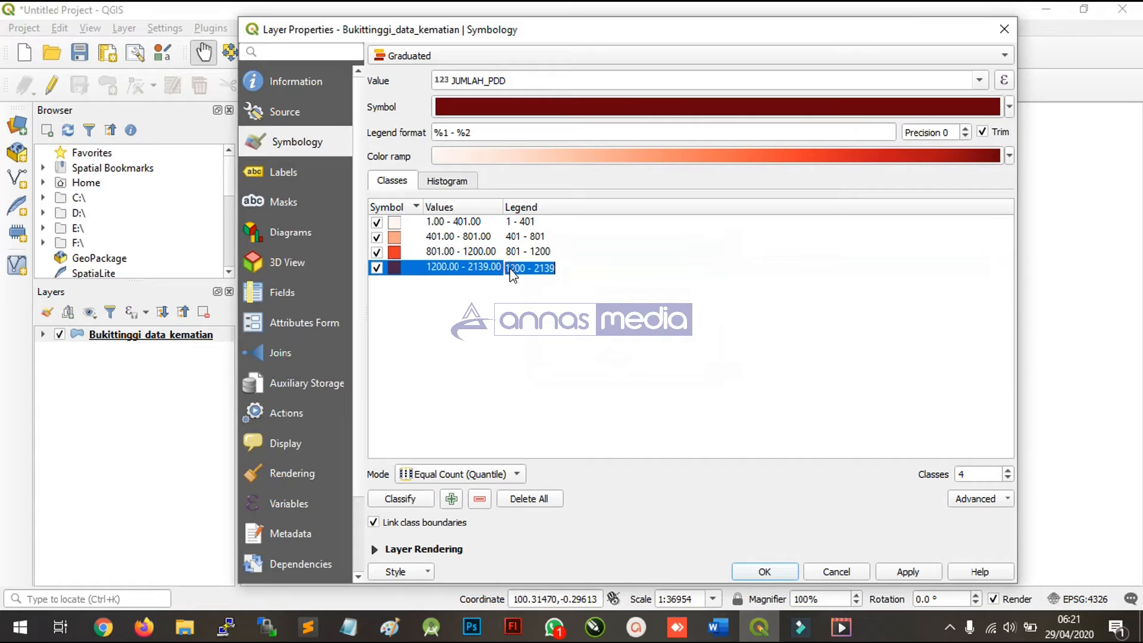
pyautogui.doubleClick(467, 268)
pyautogui.click(632, 279)
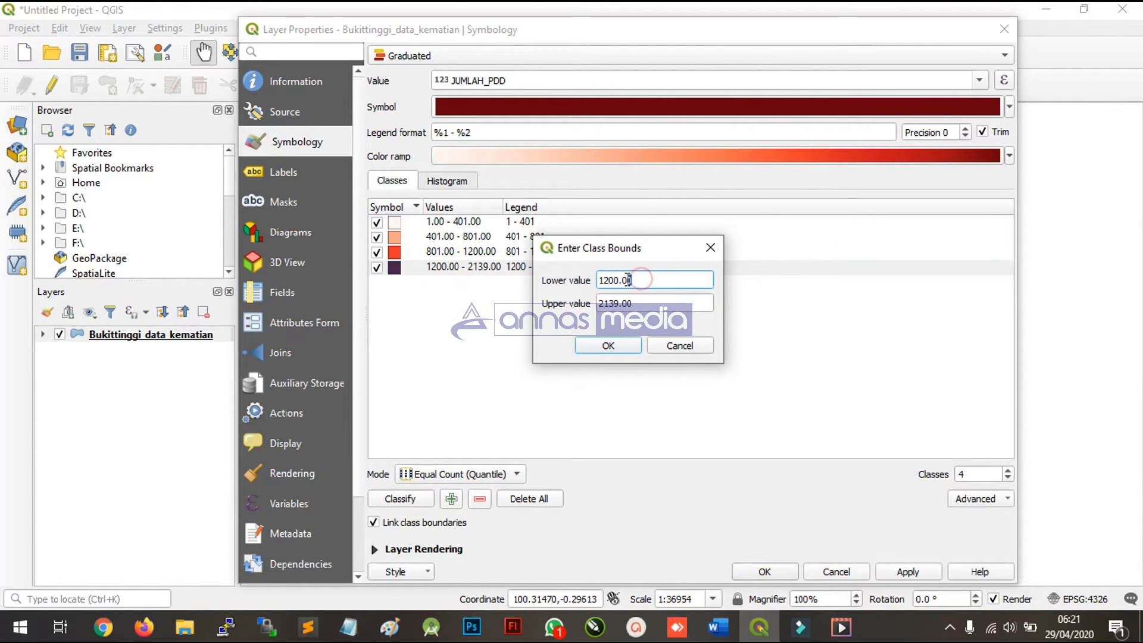
pyautogui.moveTo(632, 280); pyautogui.dragTo(620, 280)
pyautogui.write('1201')
pyautogui.press('Tab')
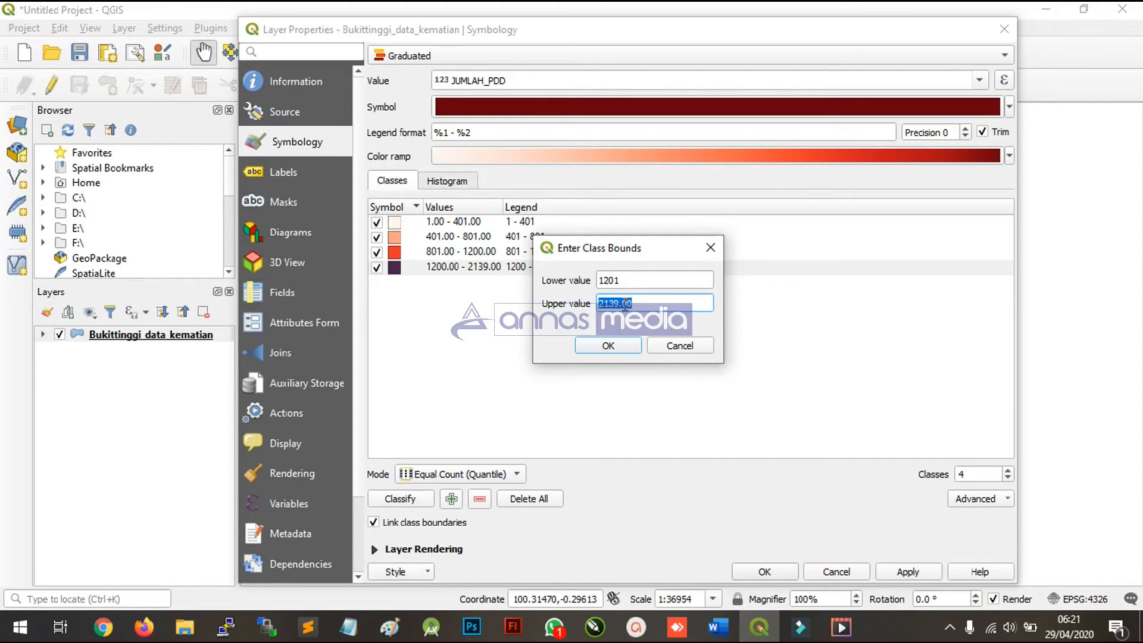
pyautogui.write('1600')
pyautogui.click(605, 344)
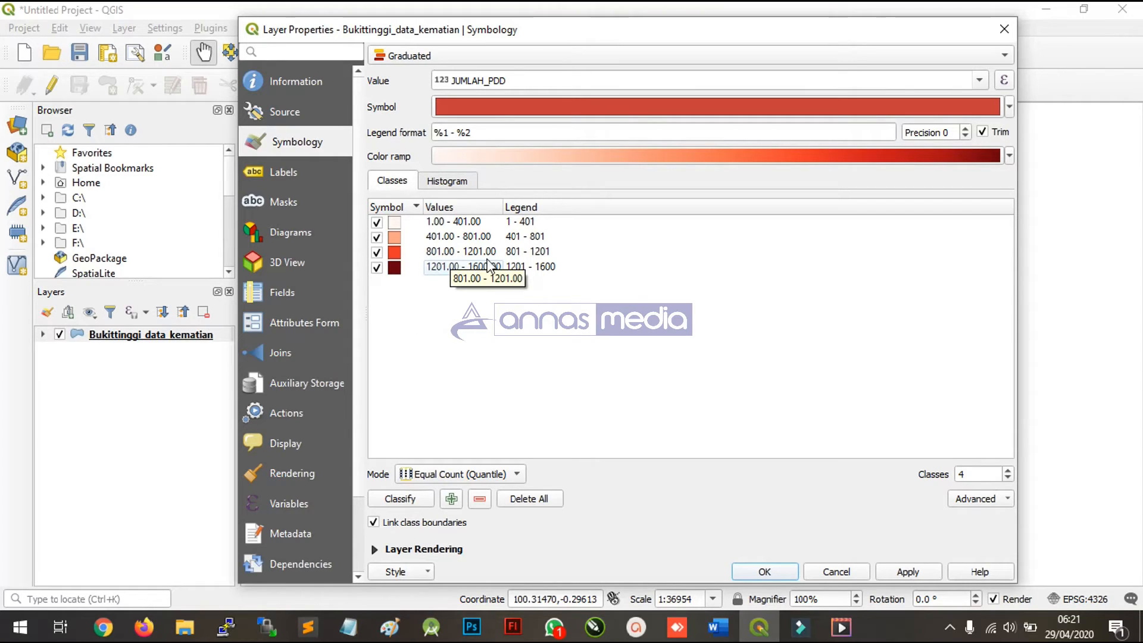
# - Correct the first class's upper value to 400
pyautogui.doubleClick(468, 221)
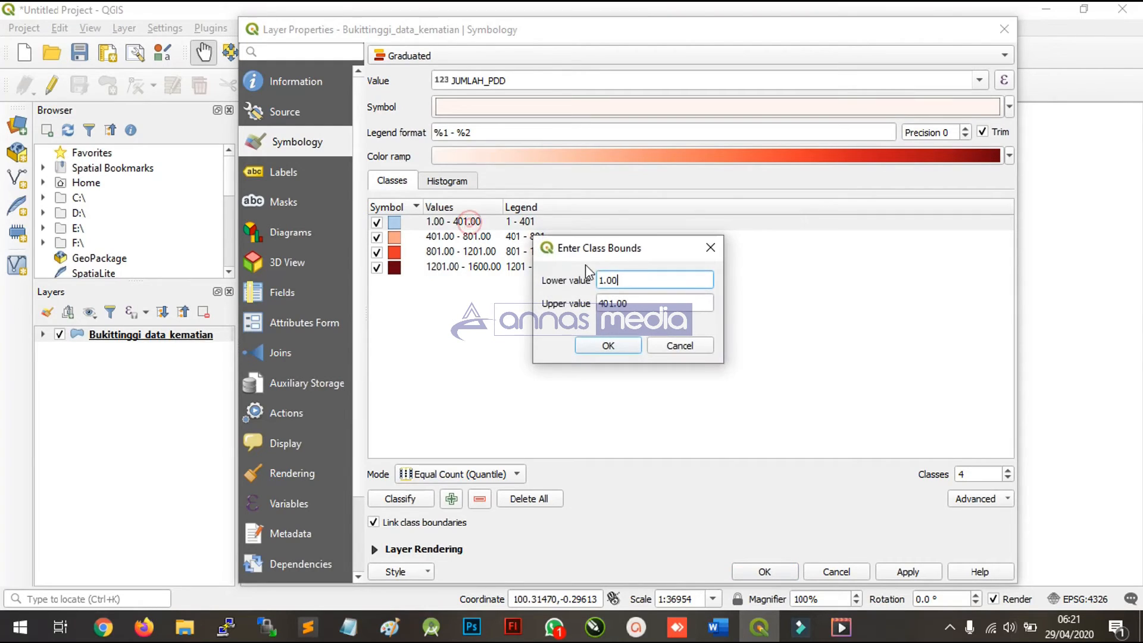
pyautogui.click(610, 304)
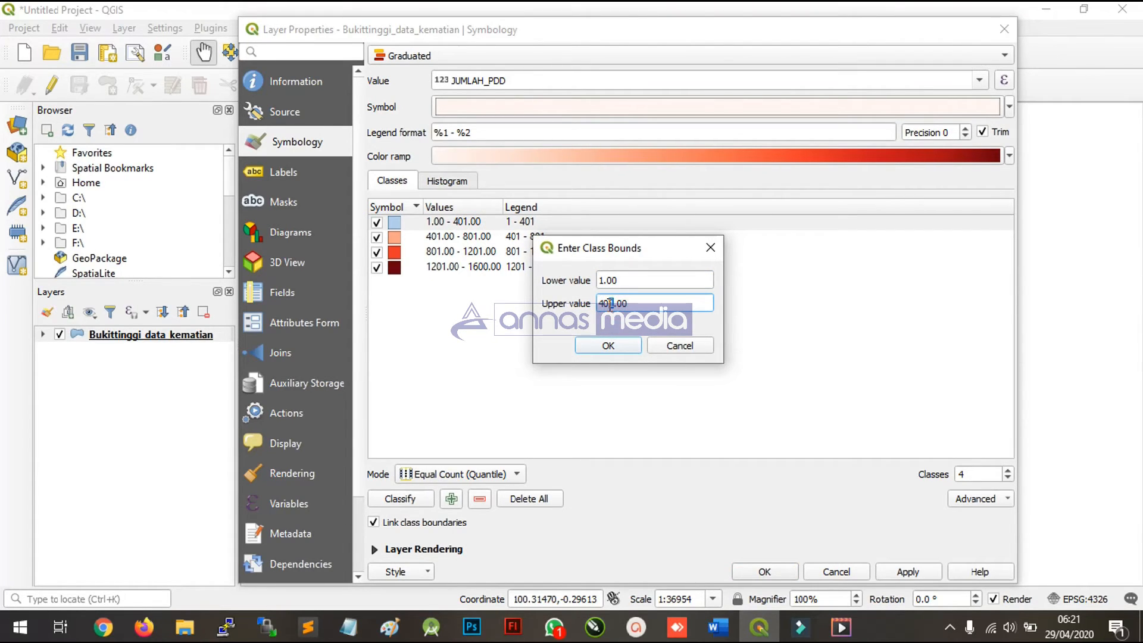
pyautogui.press('BackSpace')
pyautogui.write('0')
pyautogui.click(607, 345)
# - Correct the third class's lower value to 800
pyautogui.click(470, 253)
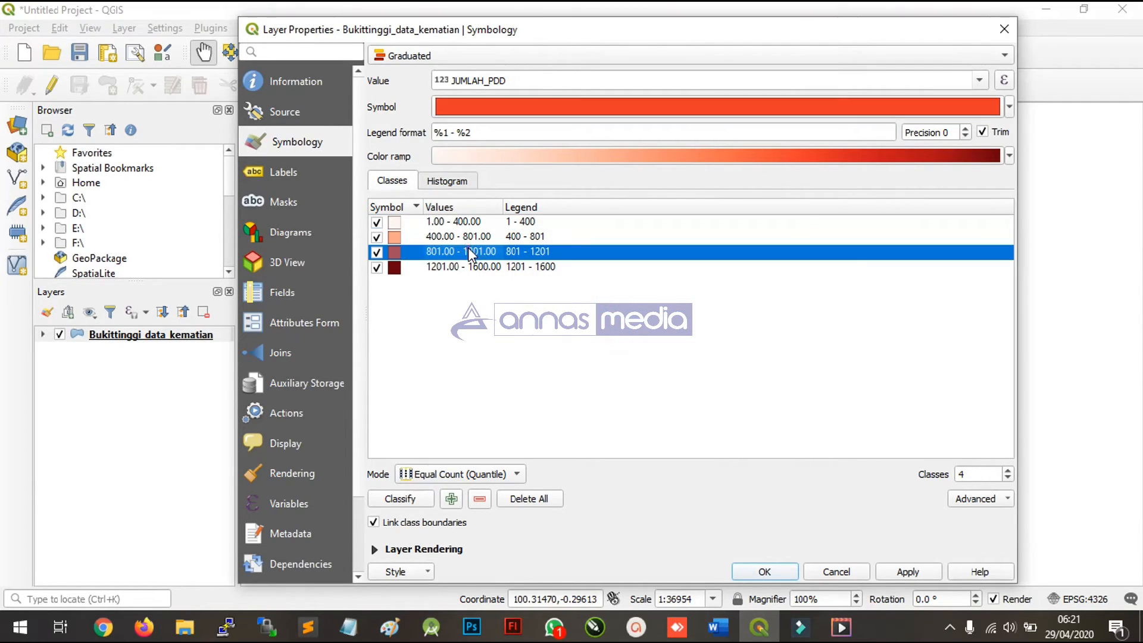
pyautogui.doubleClick(471, 253)
pyautogui.click(614, 280)
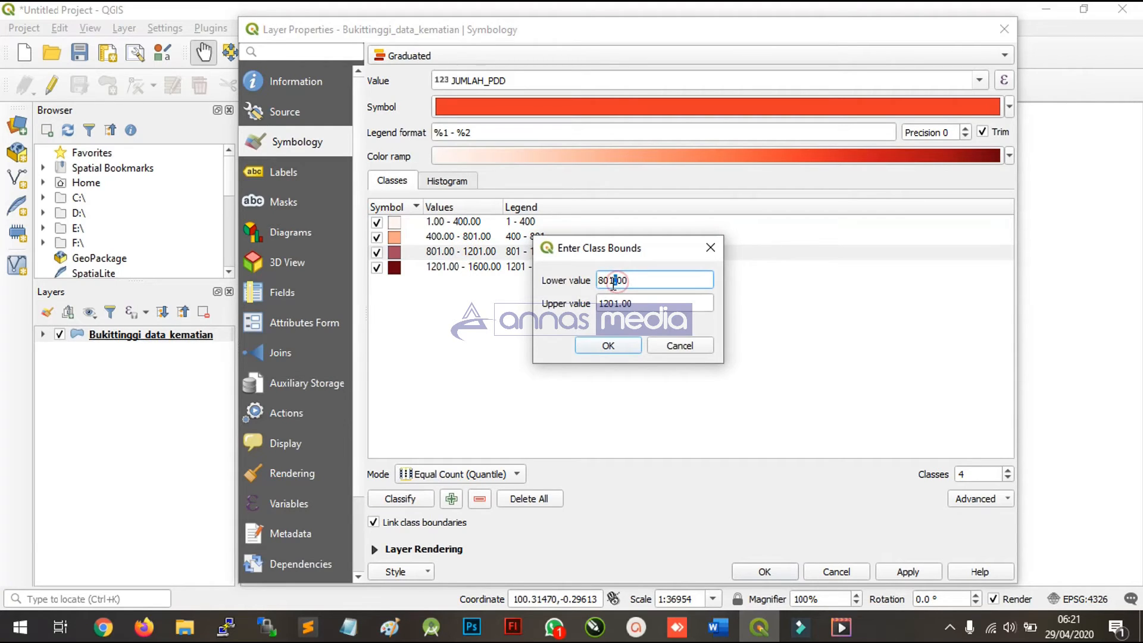
pyautogui.press('BackSpace')
pyautogui.write('0')
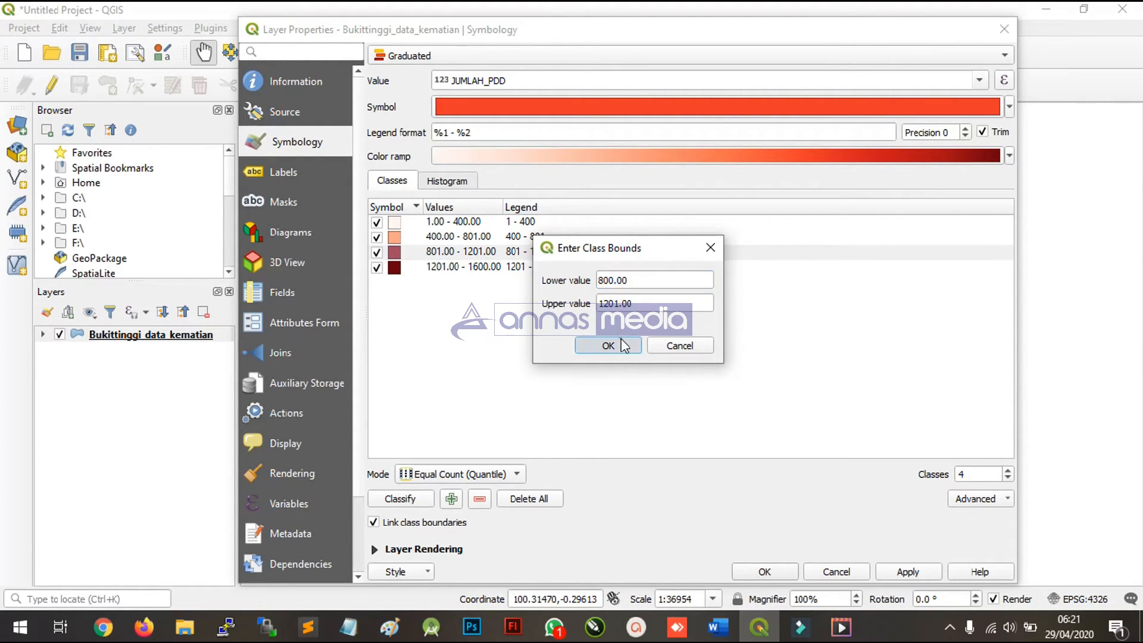
pyautogui.click(608, 345)
# - Correct the fourth class's lower value to 1200
pyautogui.click(481, 270)
pyautogui.doubleClick(481, 269)
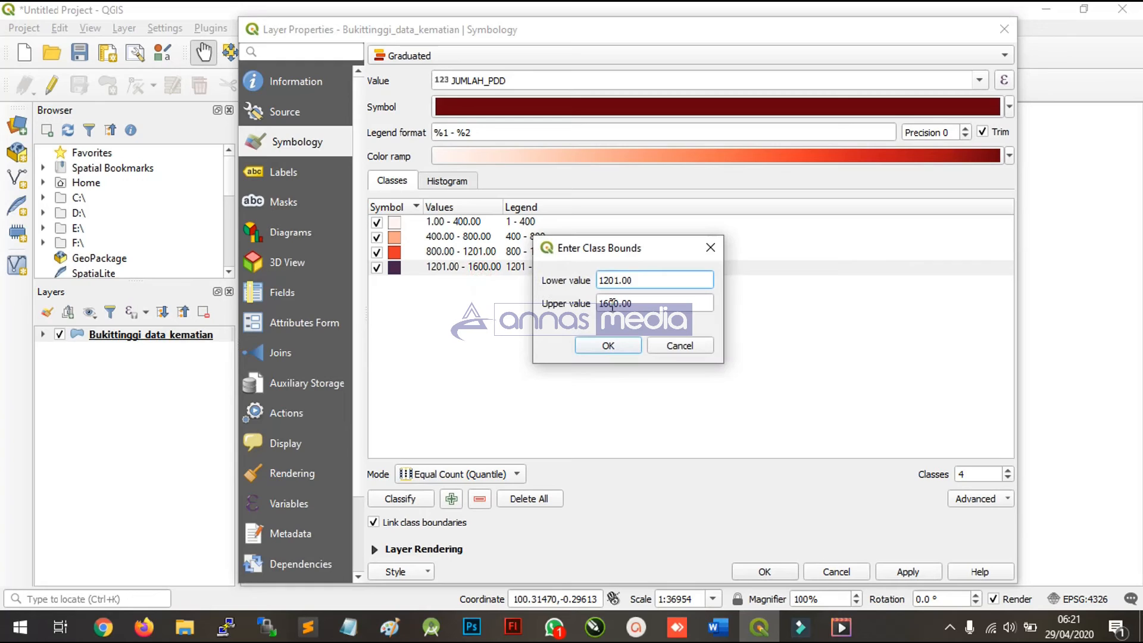
pyautogui.click(616, 281)
pyautogui.press('BackSpace')
pyautogui.write('0')
pyautogui.click(606, 351)
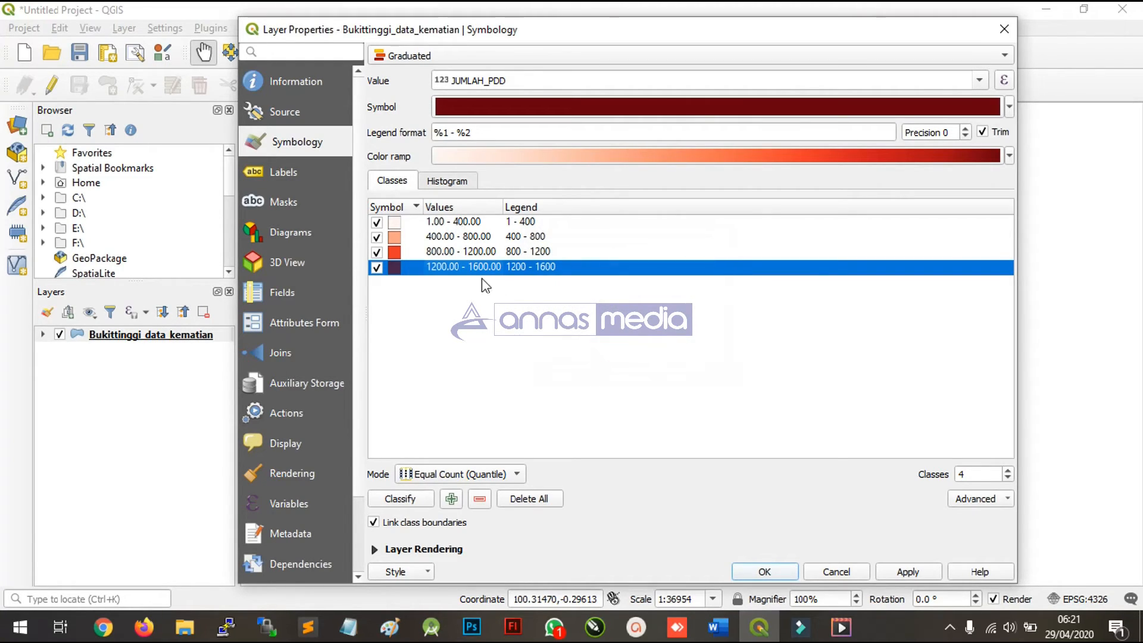
# - Change the legend text of the 1200–1600 class to Padat and of the 800–1200 class to Sedang
pyautogui.doubleClick(543, 222)
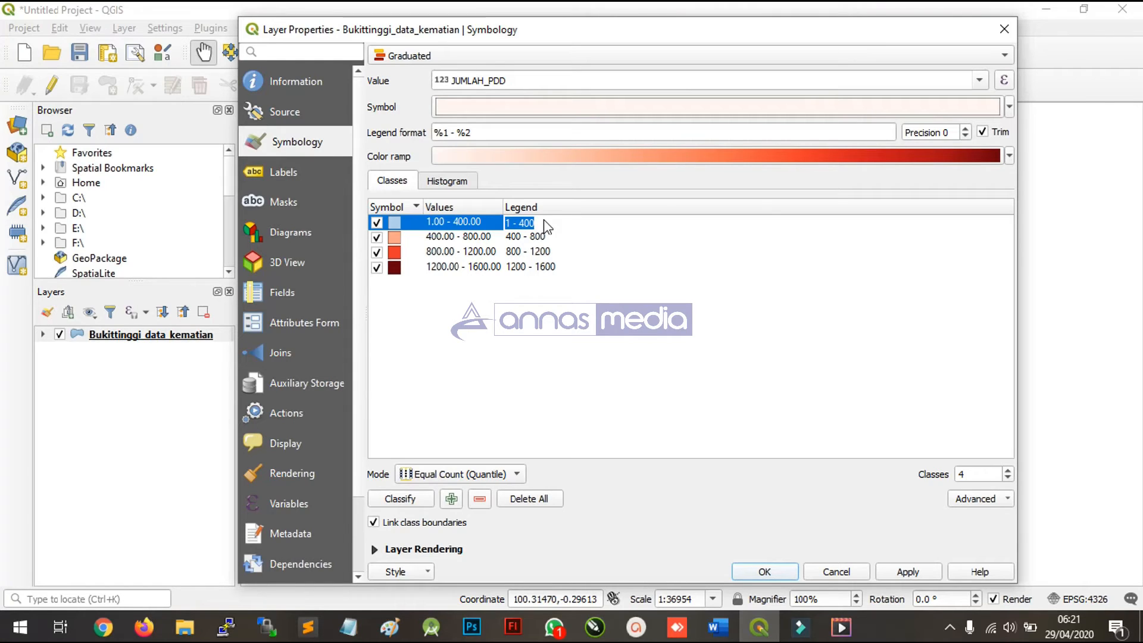
pyautogui.click(558, 268)
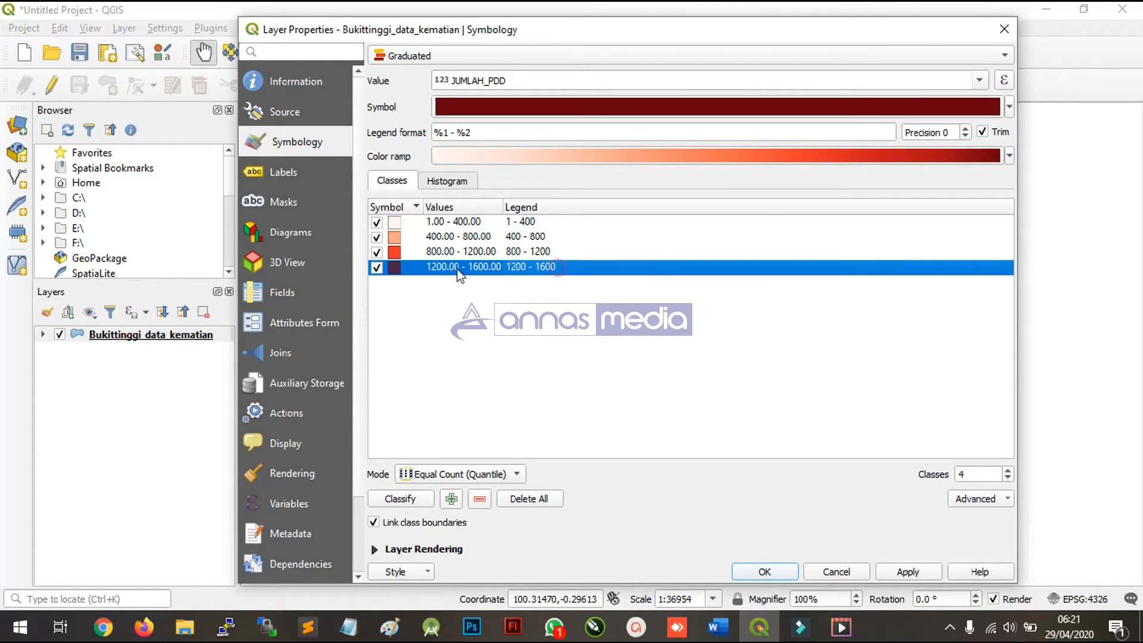
pyautogui.doubleClick(538, 269)
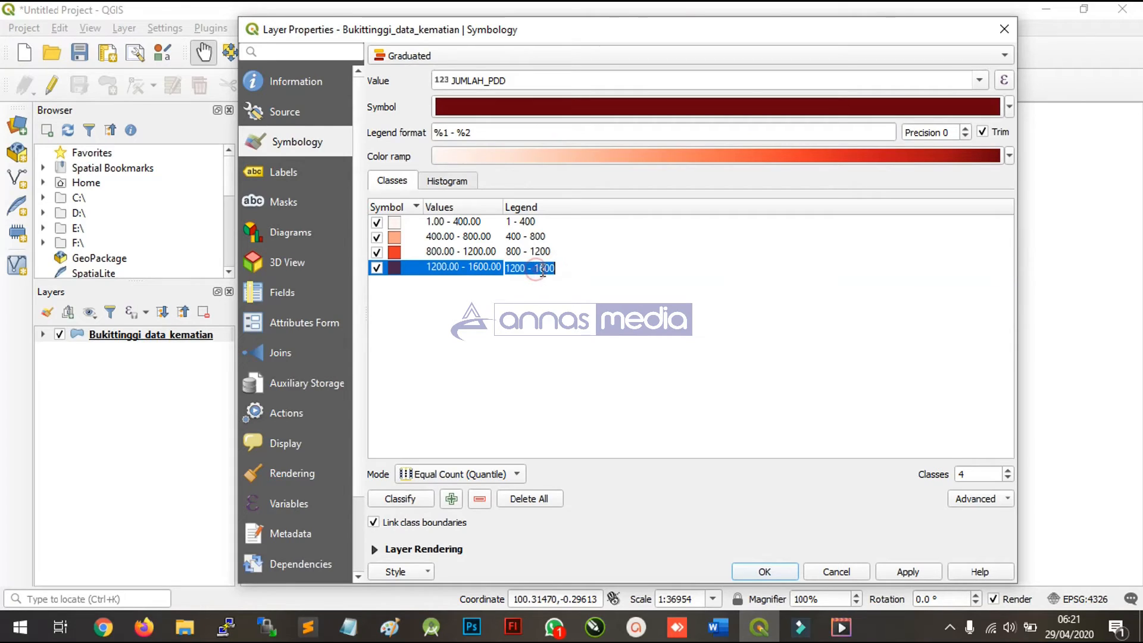
pyautogui.write('Padat')
pyautogui.doubleClick(543, 253)
pyautogui.write('Sedang')
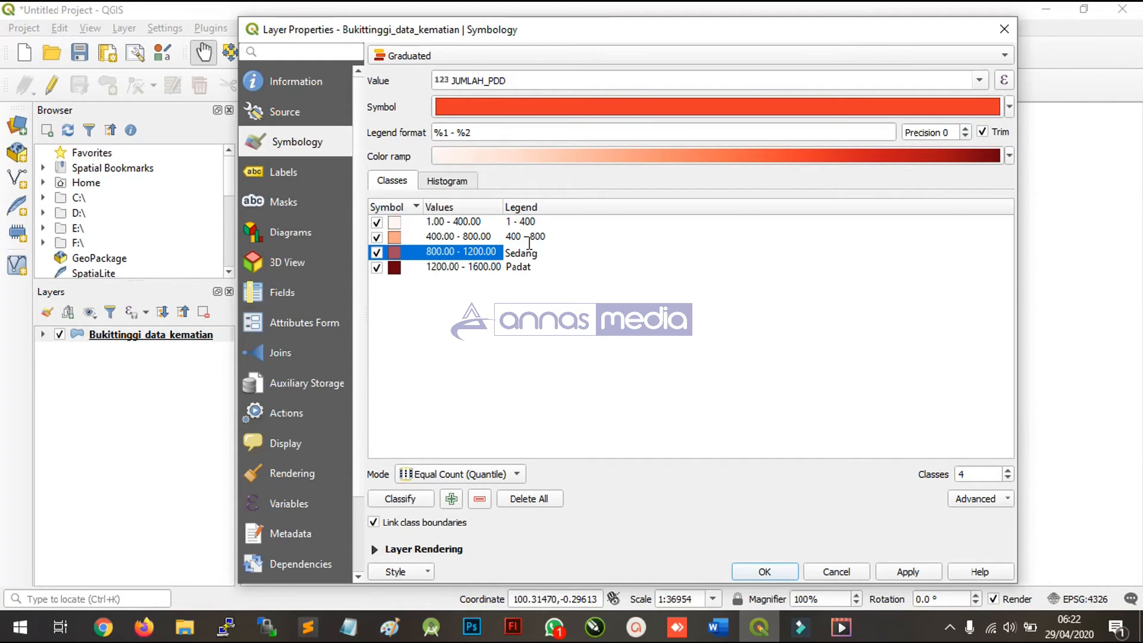
# - Change the legend text of the 400–800 class to Kurang and of the 1–400 class to Sepi
pyautogui.doubleClick(527, 238)
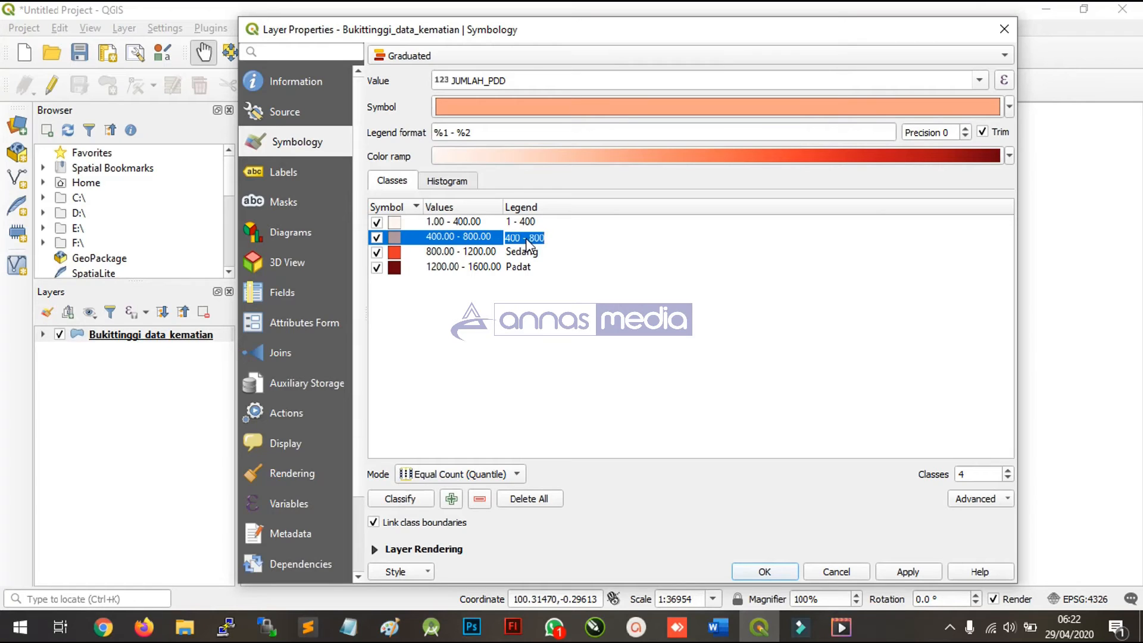
pyautogui.write('Kua')
pyautogui.doubleClick(534, 226)
pyautogui.write('Sepi')
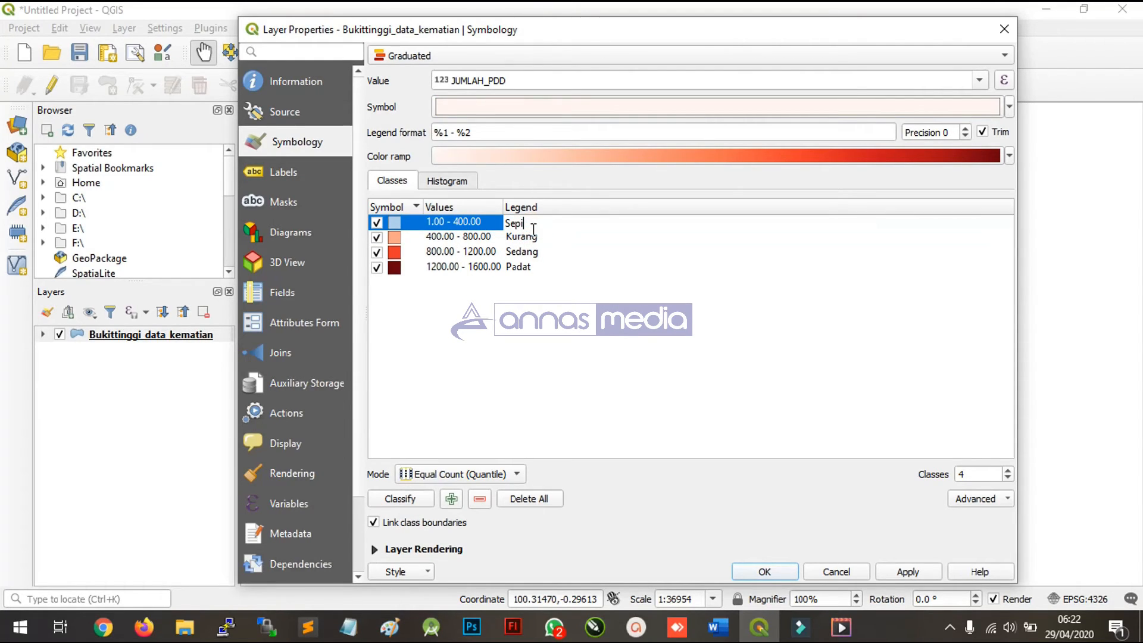
pyautogui.click(503, 352)
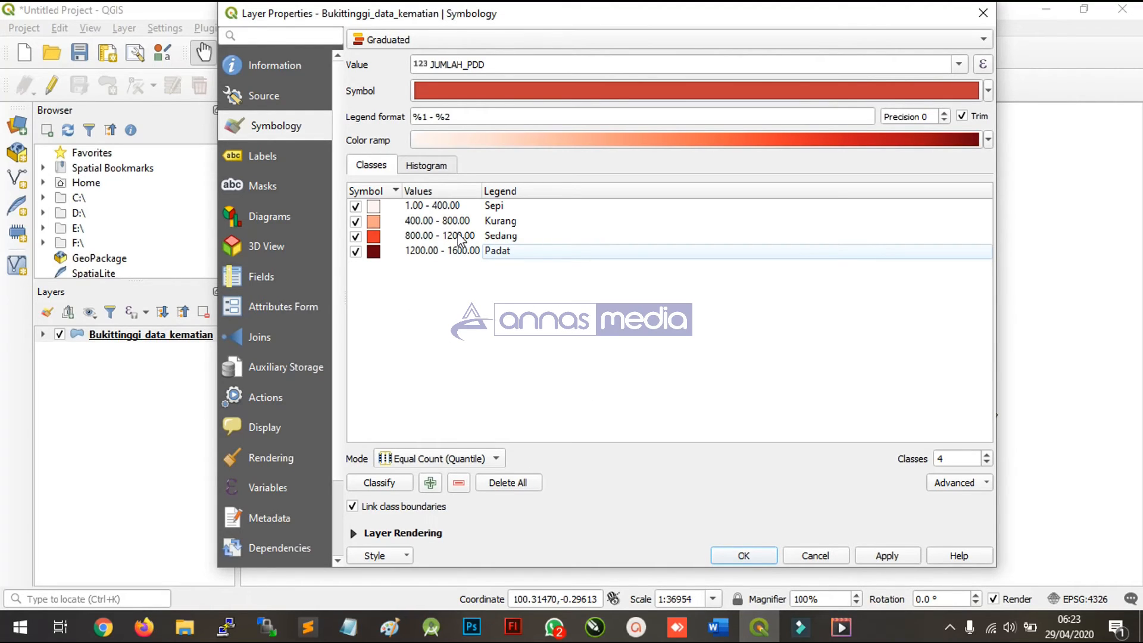
# - Apply the graduated symbology to the Bukittinggi_data_kematian layer and close its properties
pyautogui.click(882, 557)
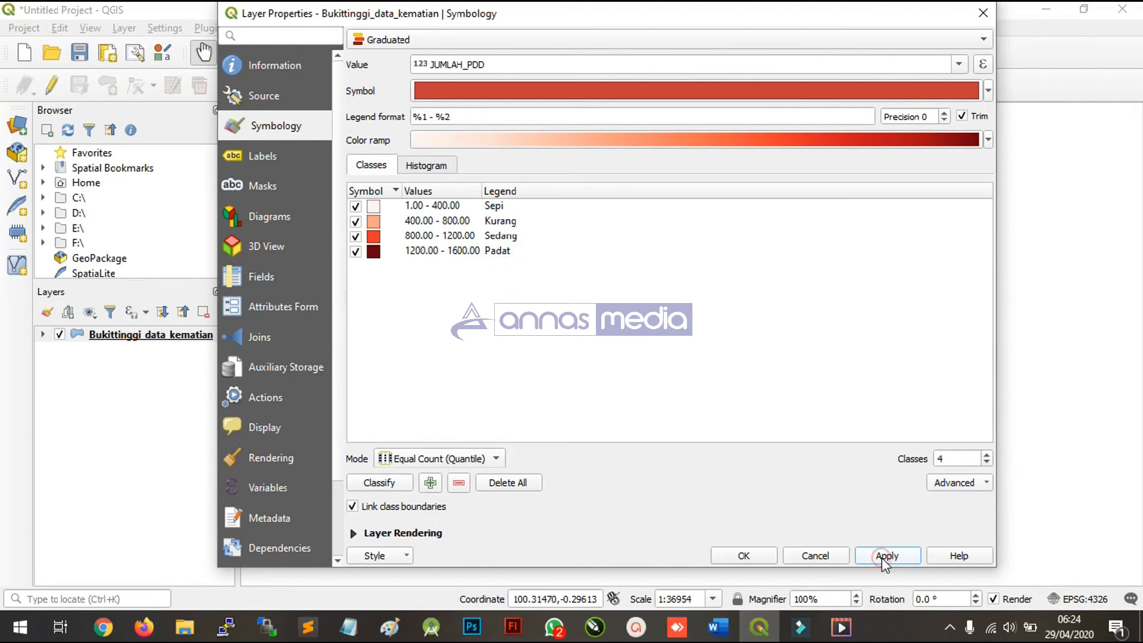
pyautogui.click(882, 558)
pyautogui.click(756, 554)
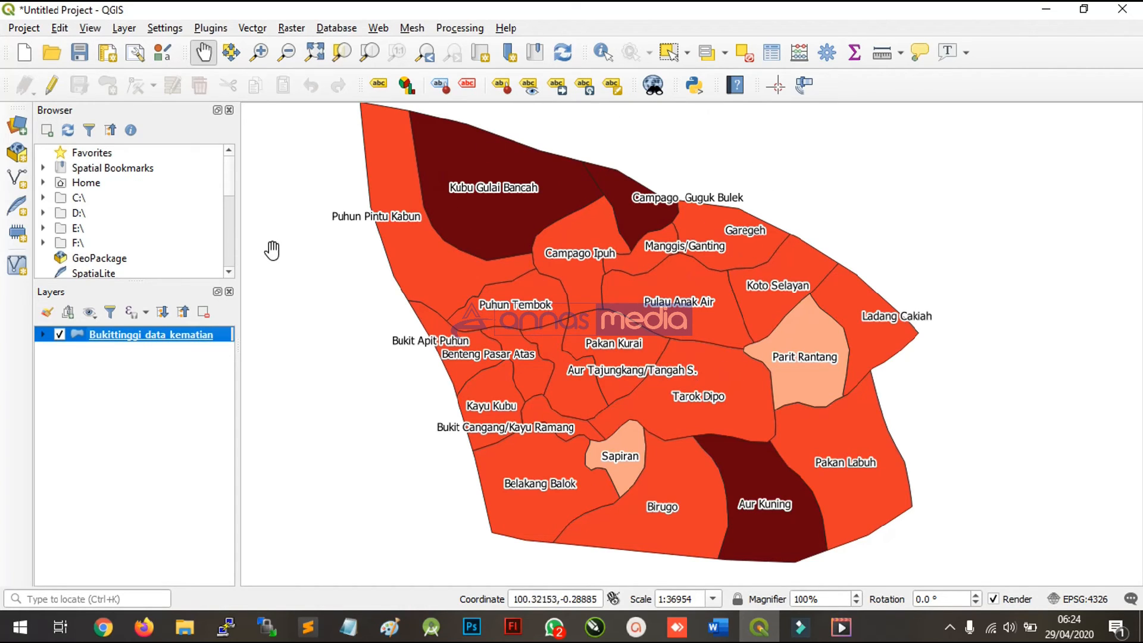
# - Label the Bukittinggi_data_kematian polygons with the JUMLAH_PDD field instead of DESA
pyautogui.rightClick(227, 337)
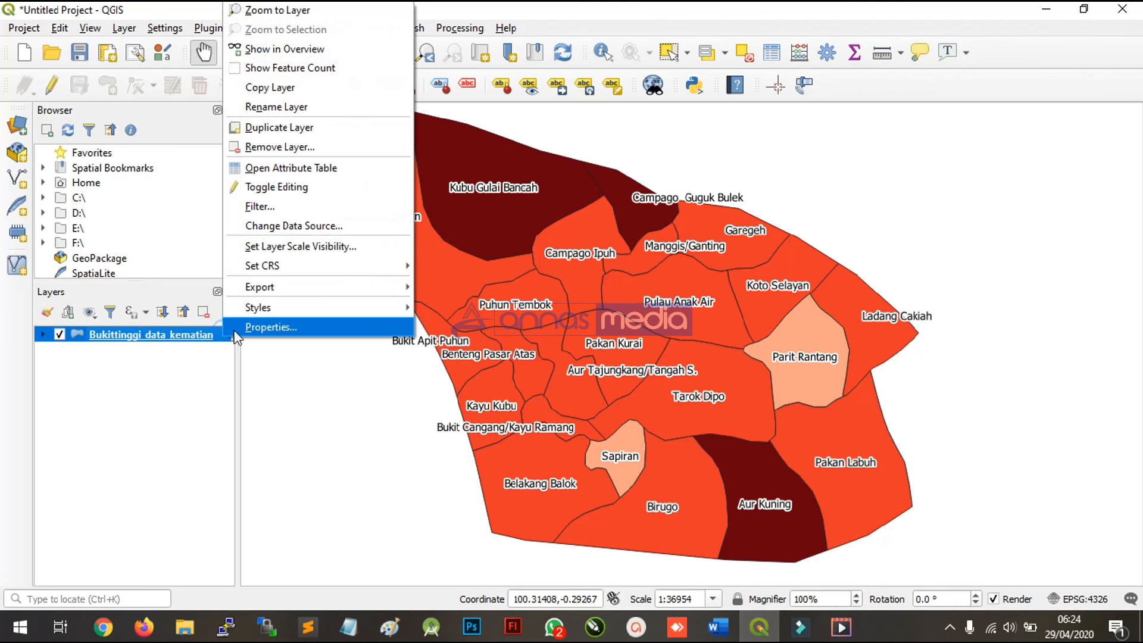
pyautogui.press('Escape')
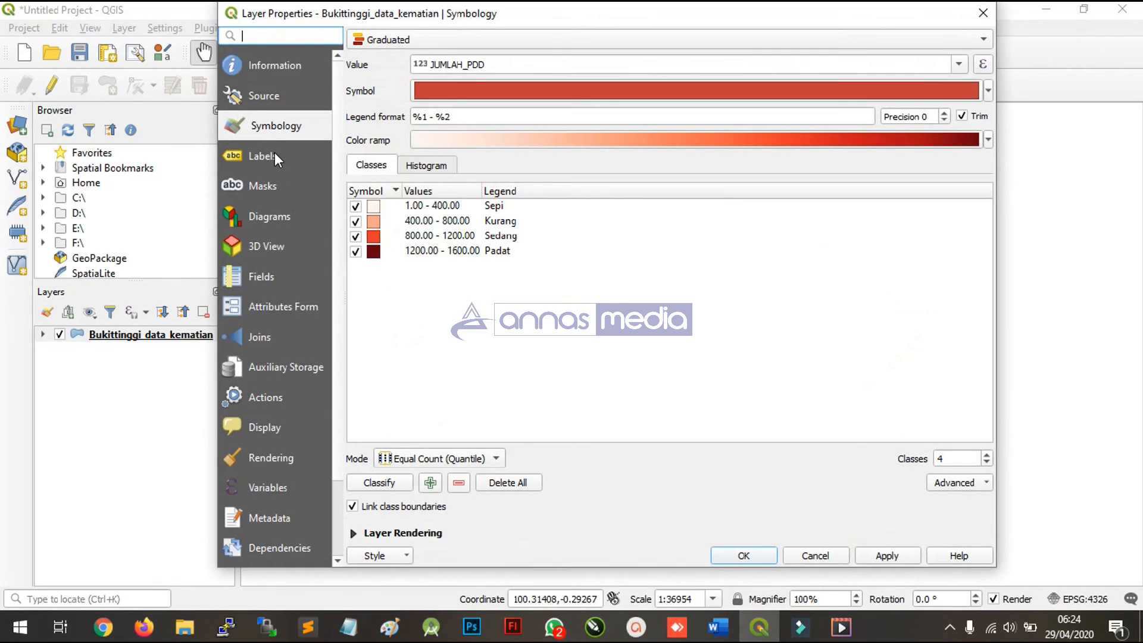
pyautogui.click(273, 154)
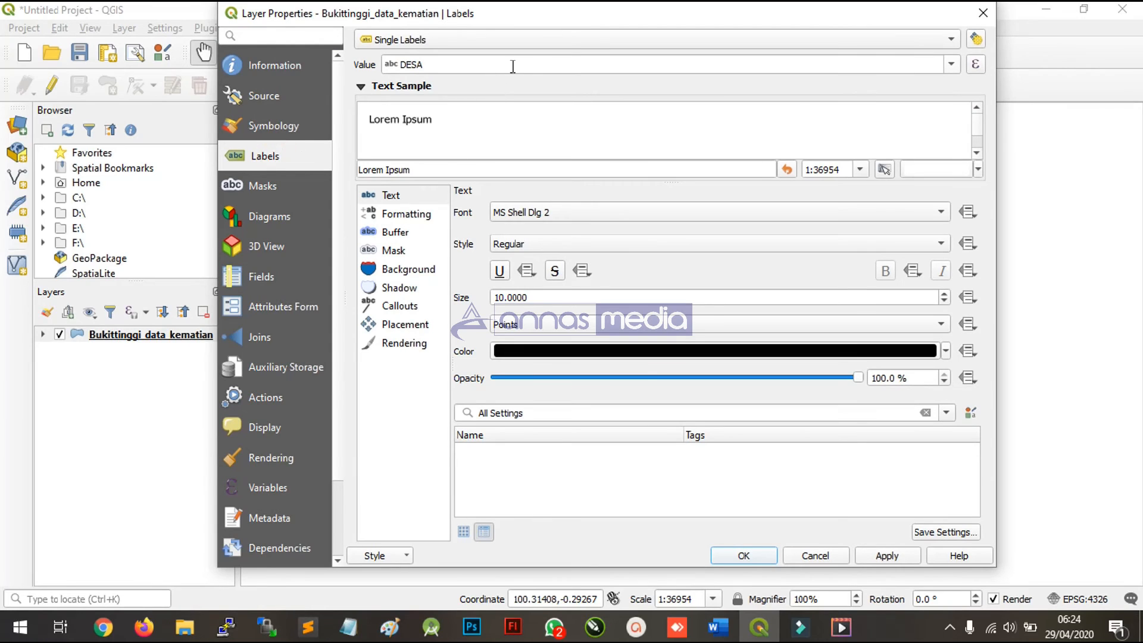
pyautogui.click(951, 65)
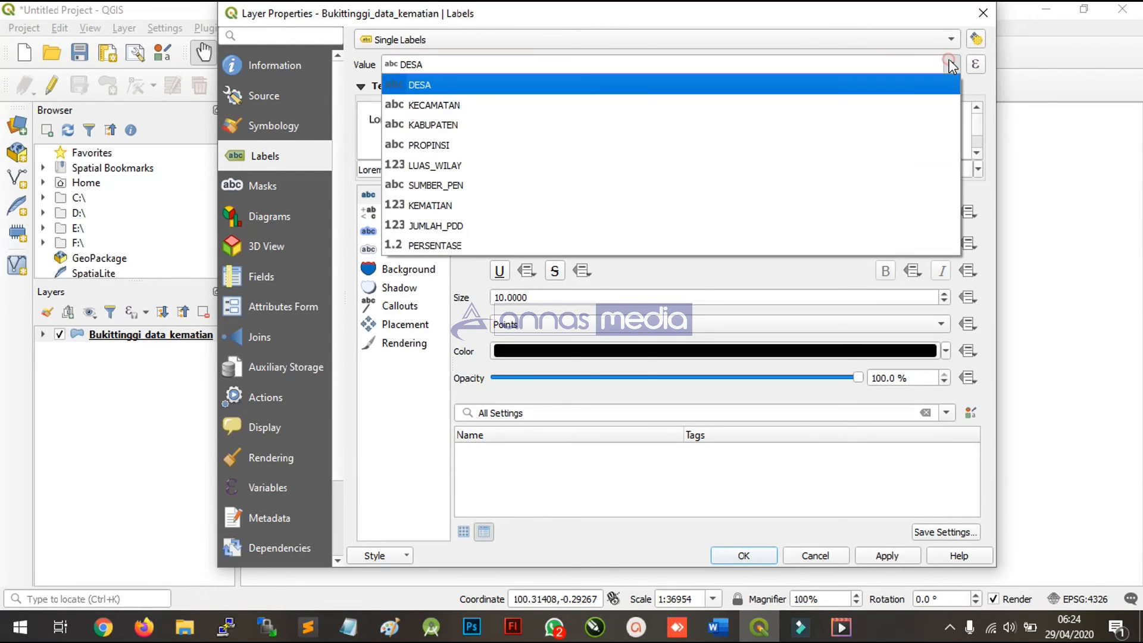
pyautogui.click(522, 231)
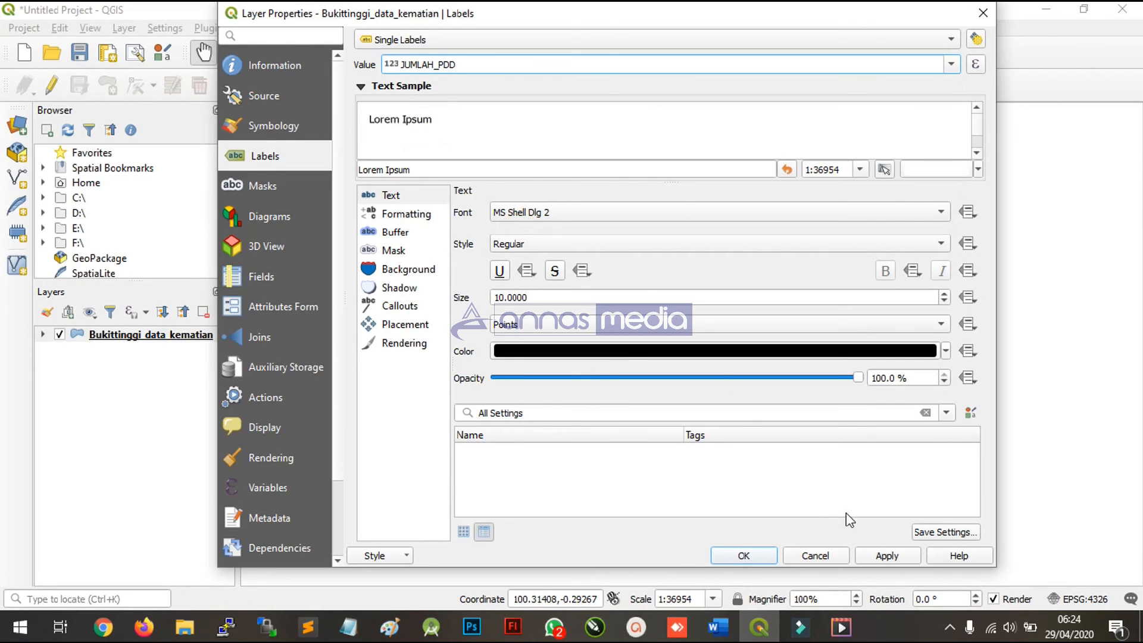
pyautogui.click(751, 555)
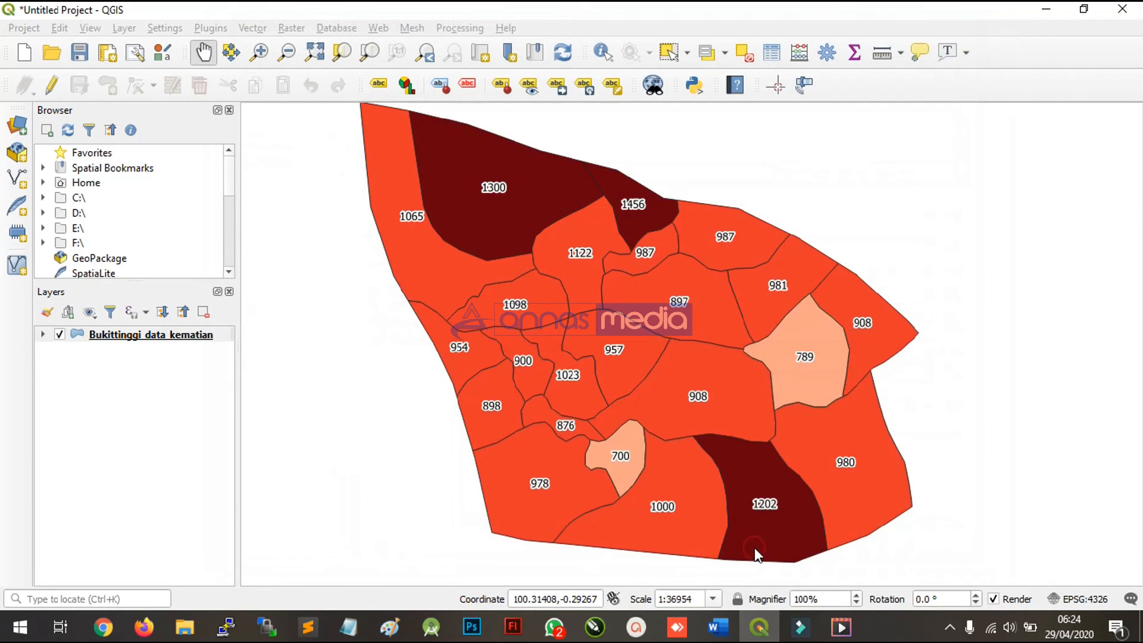